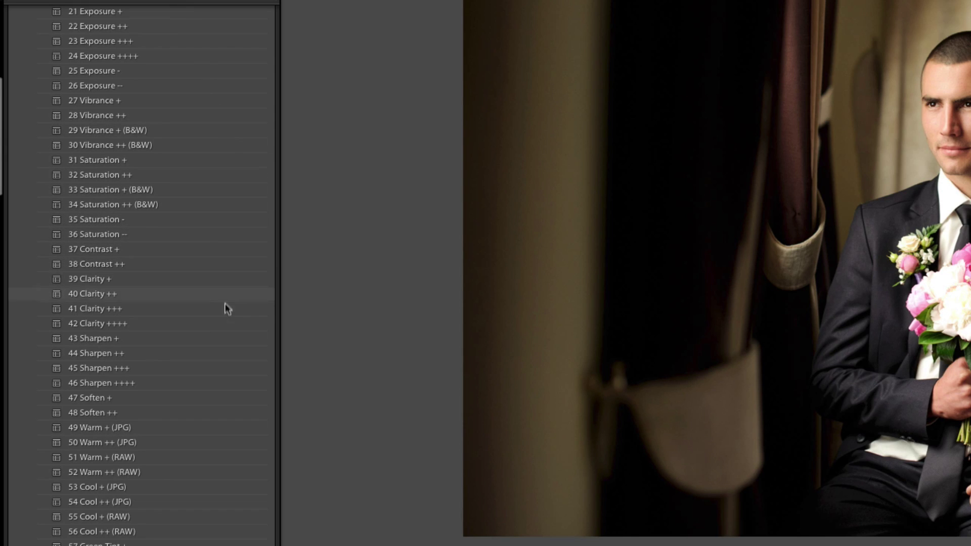
# Look through the basic workflow presets, from the exposure adjustments down to the reset-all preset and back.
pyautogui.scroll(-3, 222, 383)
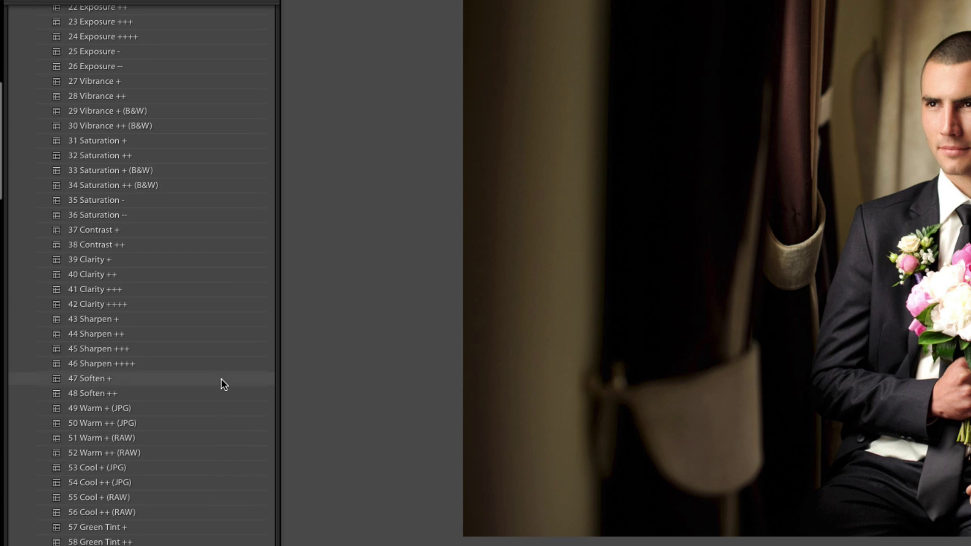
pyautogui.scroll(-1, 220, 385)
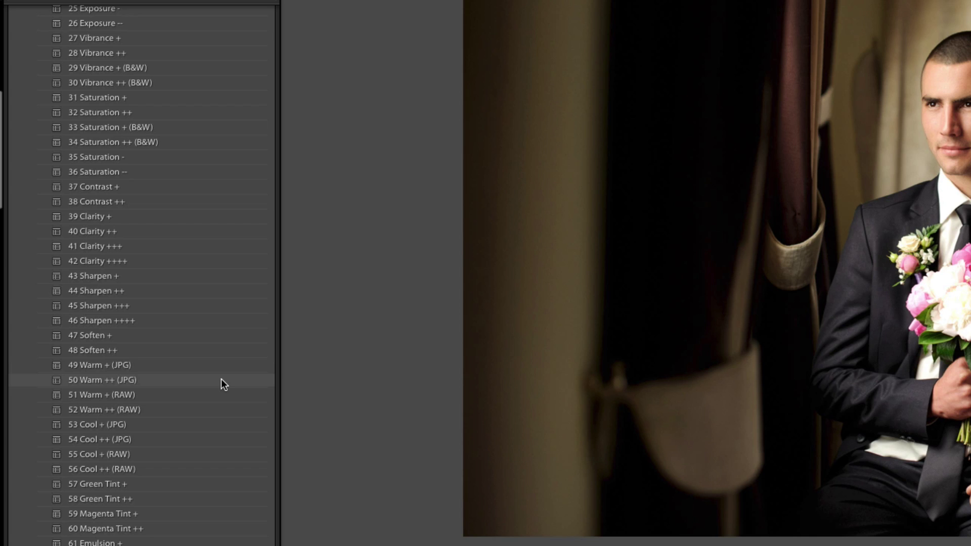
pyautogui.scroll(-9, 221, 379)
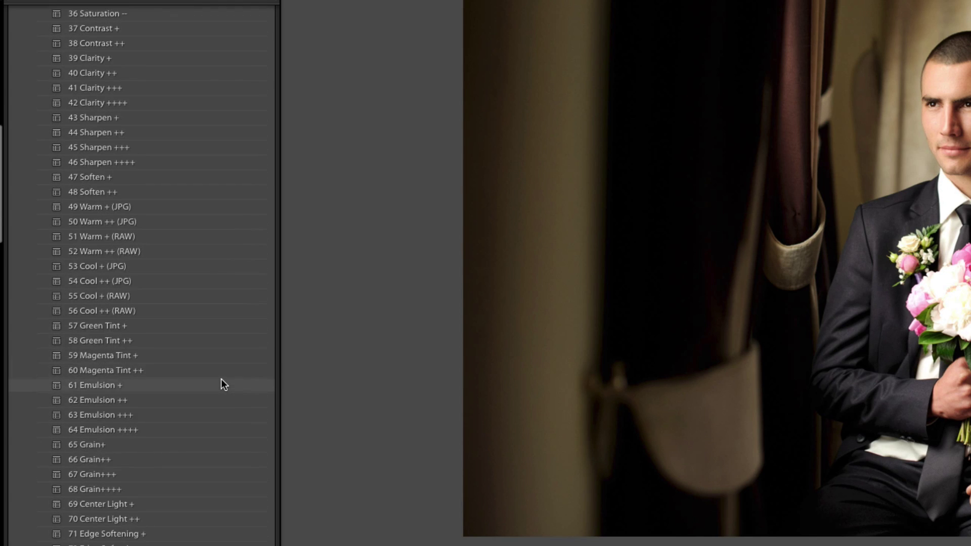
pyautogui.scroll(-4, 221, 379)
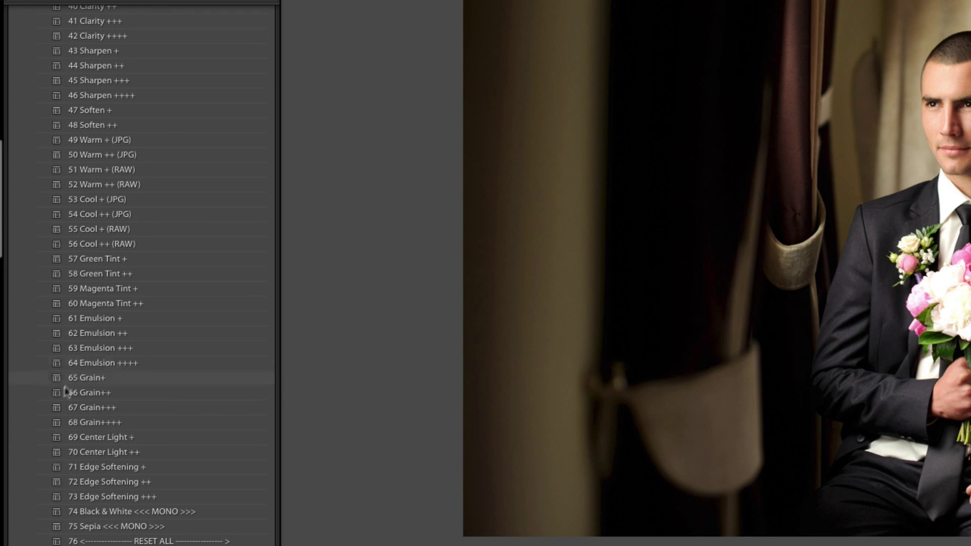
pyautogui.scroll(-3, 197, 460)
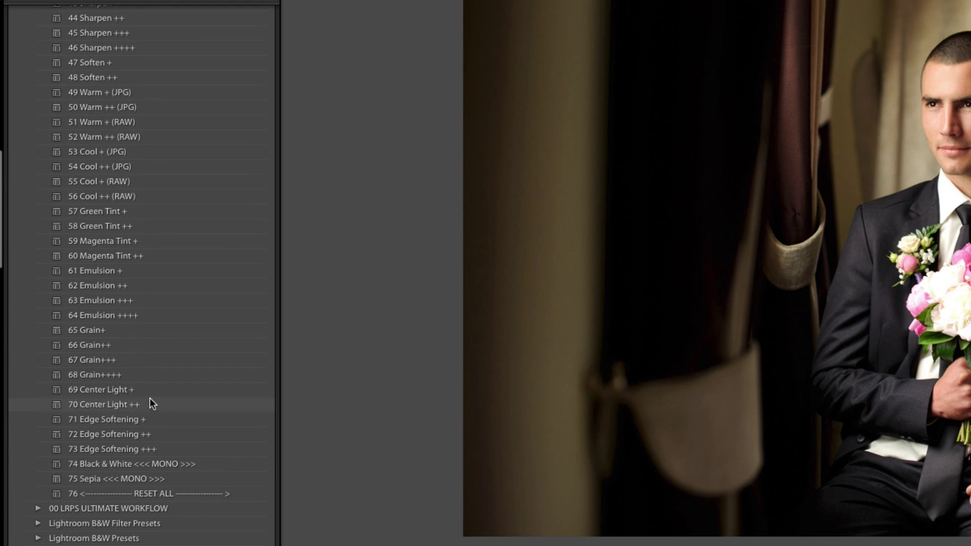
pyautogui.scroll(15, 172, 286)
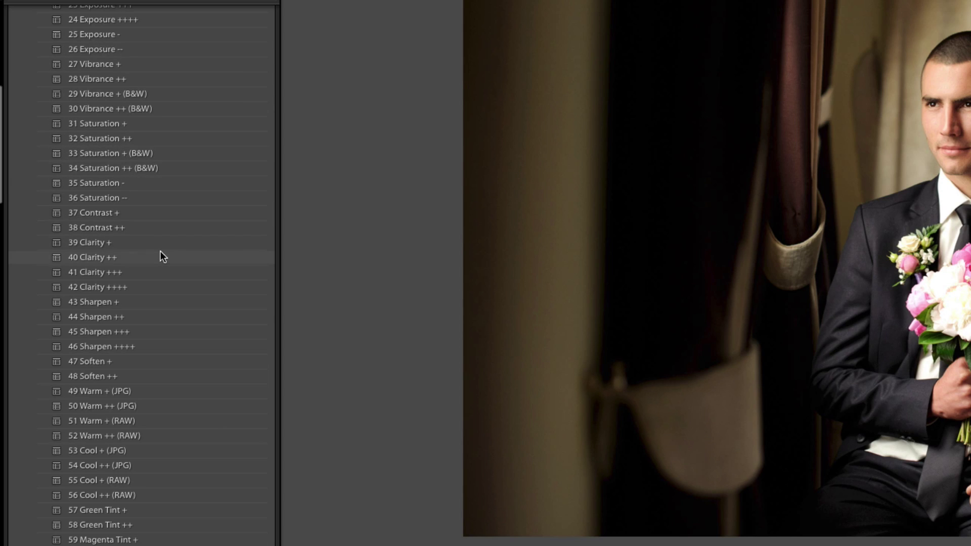
pyautogui.scroll(2, 162, 268)
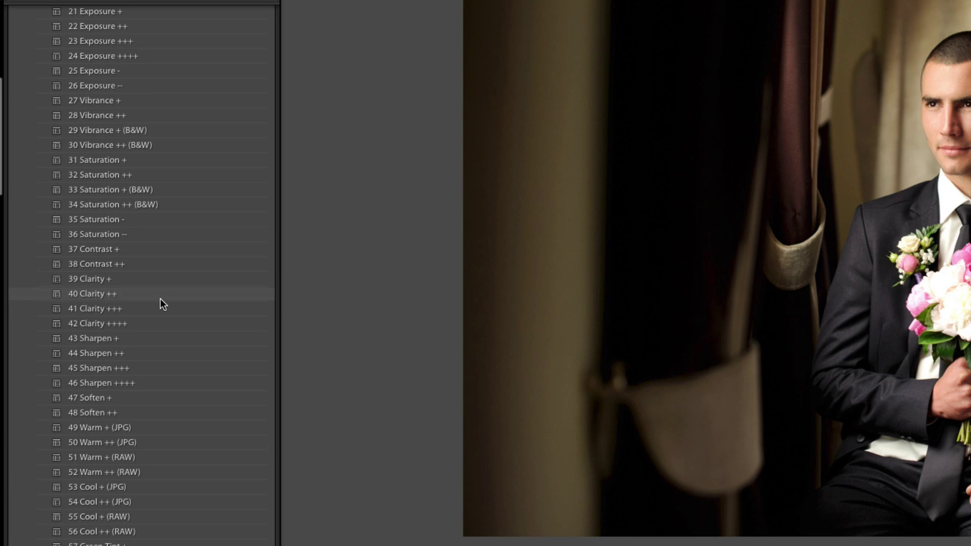
pyautogui.scroll(6, 159, 300)
pyautogui.scroll(12, 159, 306)
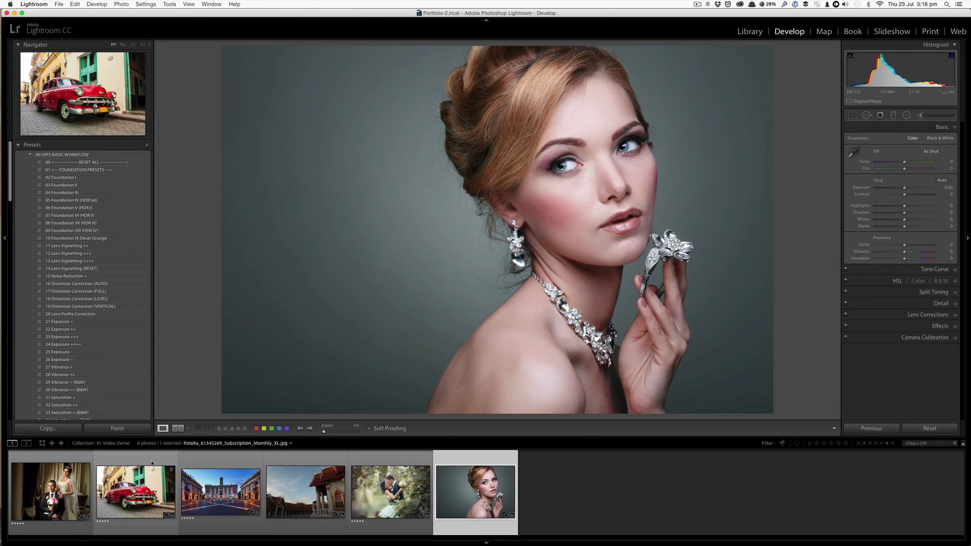
# Open the wedding couple photo and apply the presets 04 Foundation III and 11 Lens Vignetting ++.
pyautogui.click(50, 490)
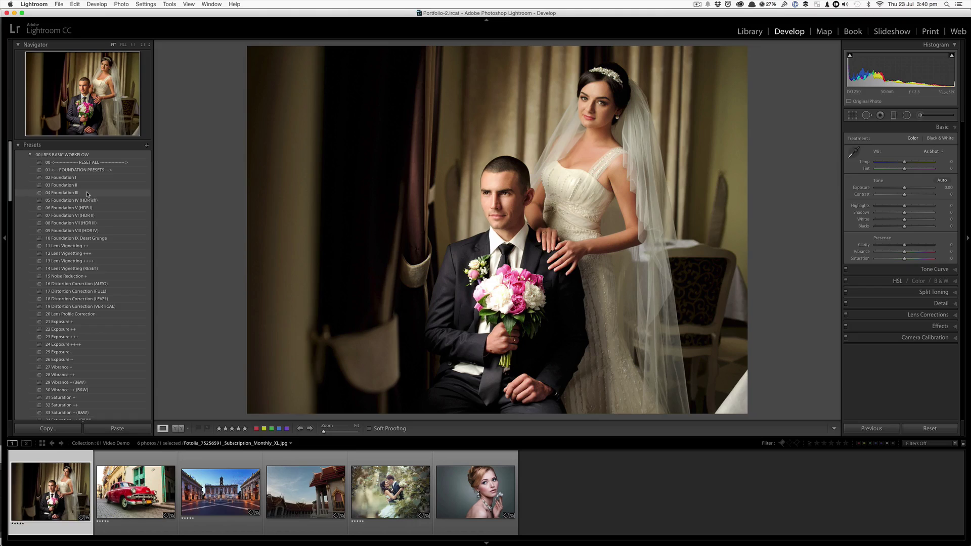
pyautogui.click(87, 193)
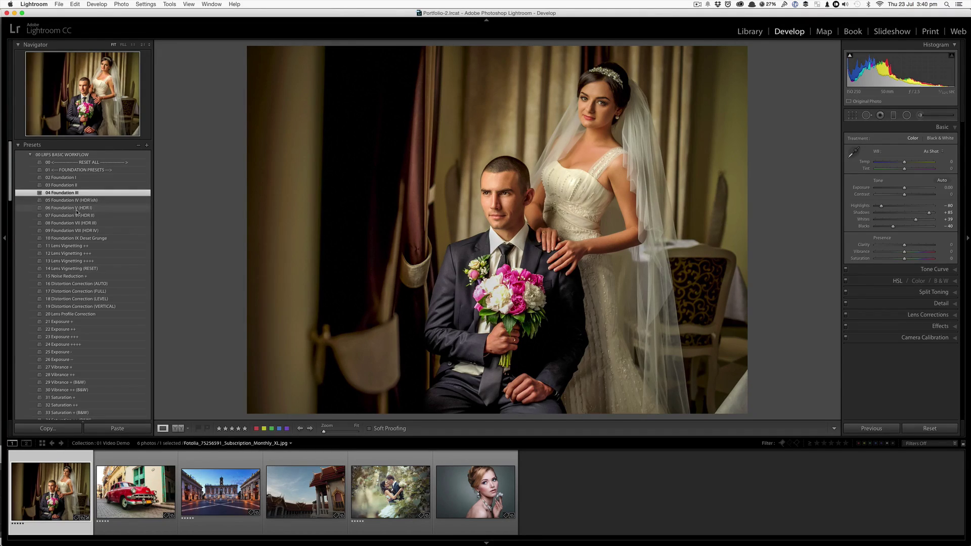
pyautogui.click(76, 246)
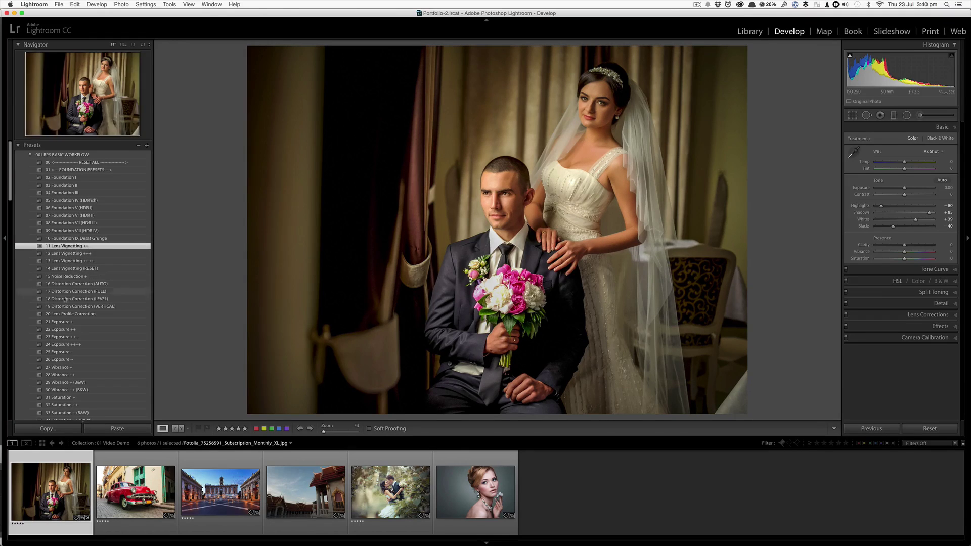
# Apply the presets 27 Vibrance + and 63 Emulsion +++ to the wedding couple photo.
pyautogui.click(61, 368)
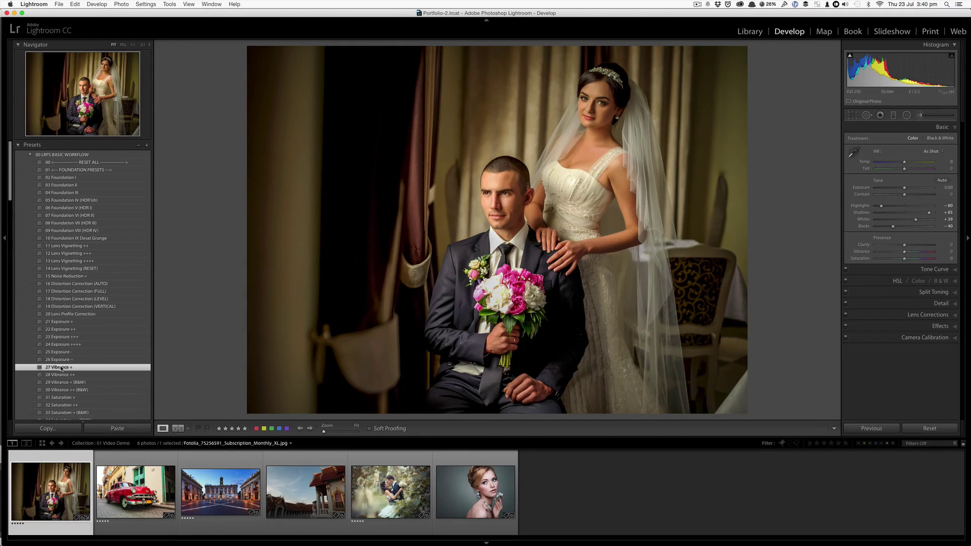
pyautogui.scroll(-6, 63, 370)
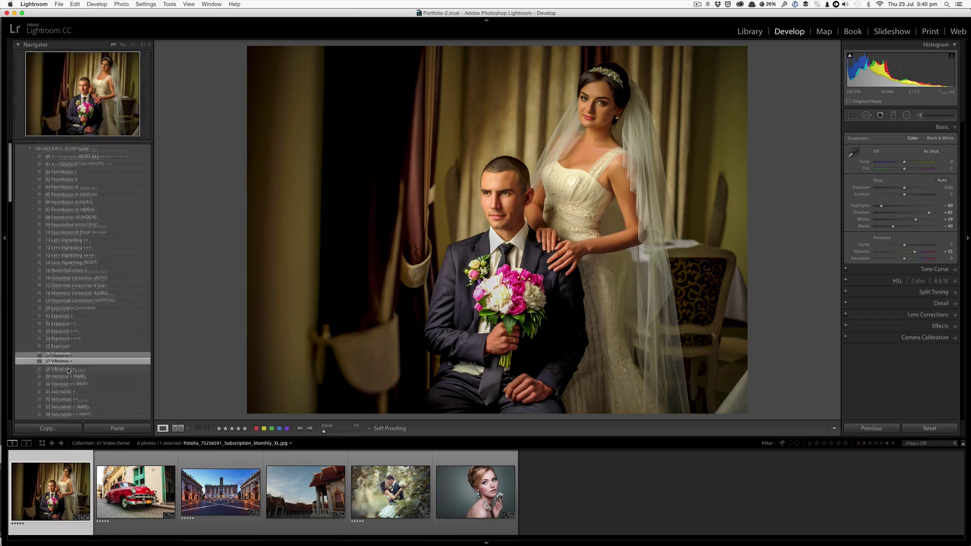
pyautogui.scroll(-5, 68, 371)
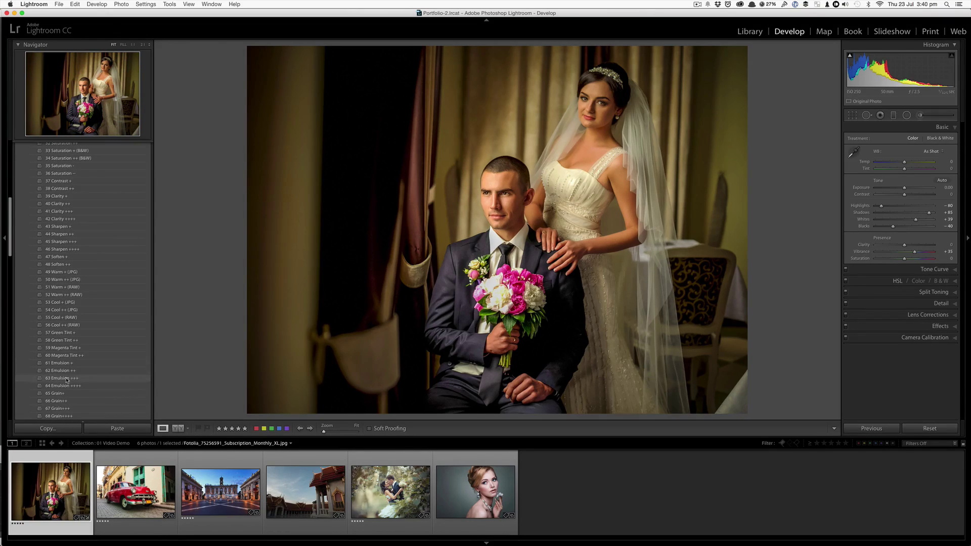
pyautogui.click(67, 378)
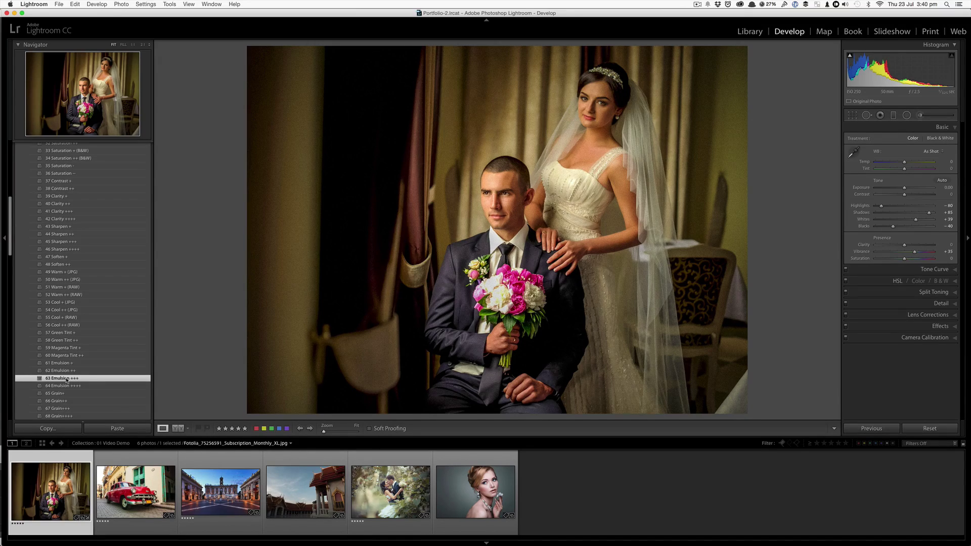
# Compare the wedding couple photo before and after the preset adjustments.
pyautogui.press('\\')
pyautogui.press('\\')
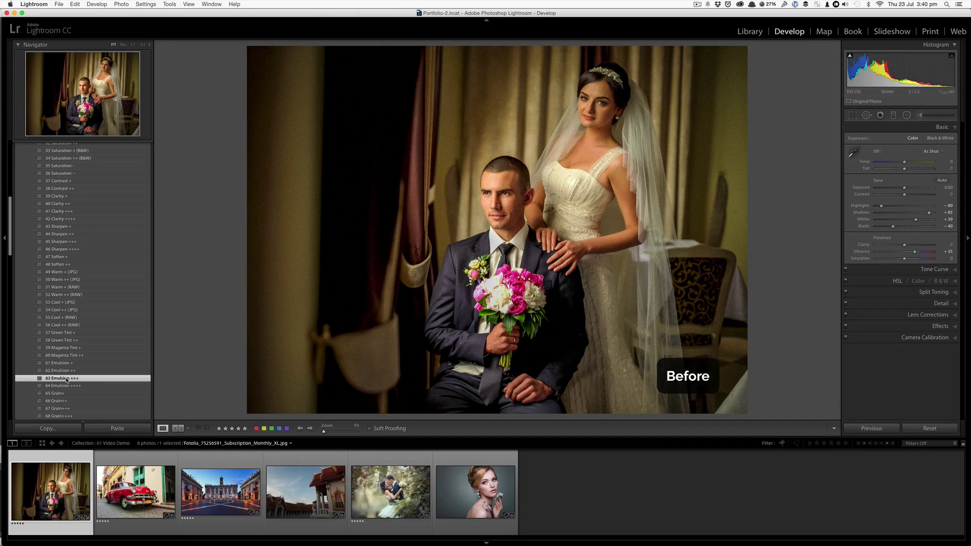
pyautogui.press('\\')
pyautogui.press('\\')
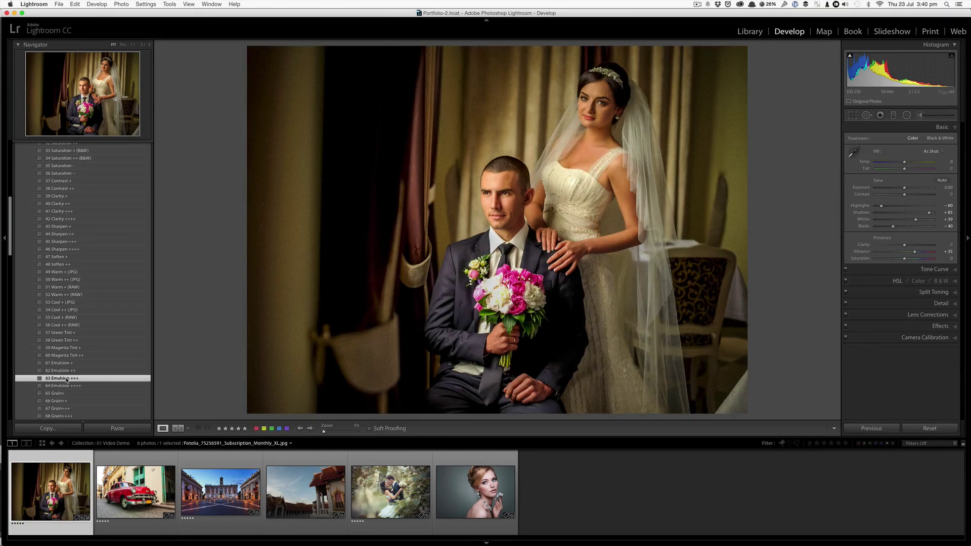
# Open the red car photo and apply the presets 09 Foundation VIII (HDR IV), 11 Lens Vignetting ++ and 16 Distortion Correction (AUTO).
pyautogui.press('Right')
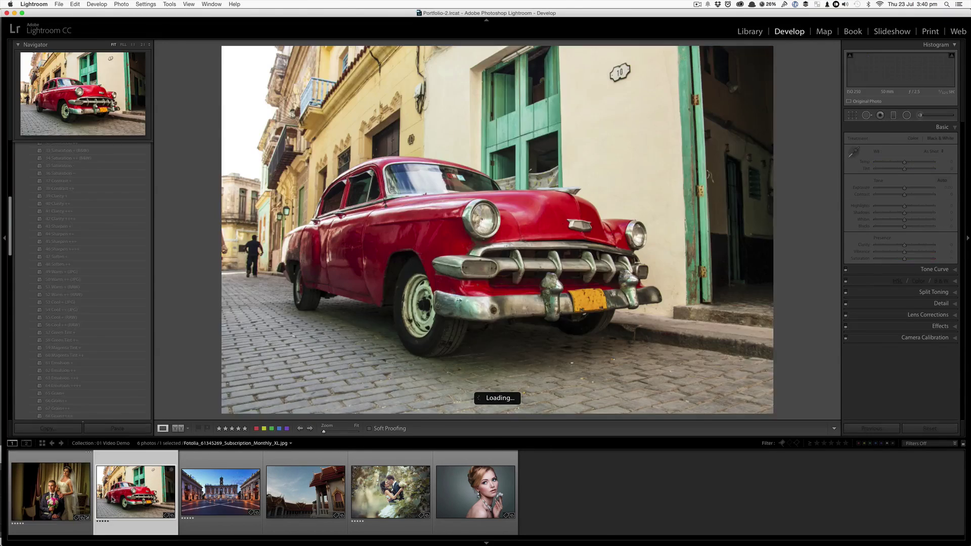
pyautogui.scroll(10, 95, 293)
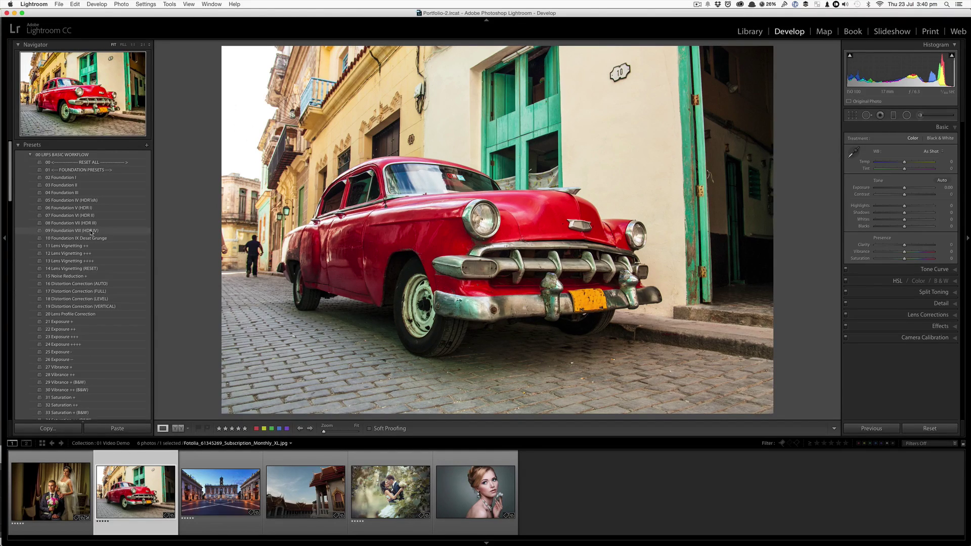
pyautogui.click(91, 231)
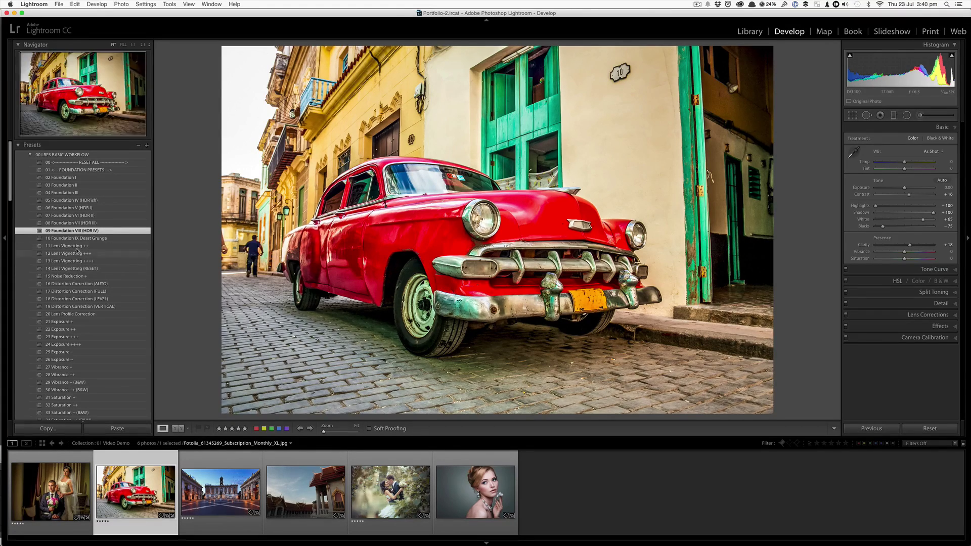
pyautogui.click(77, 246)
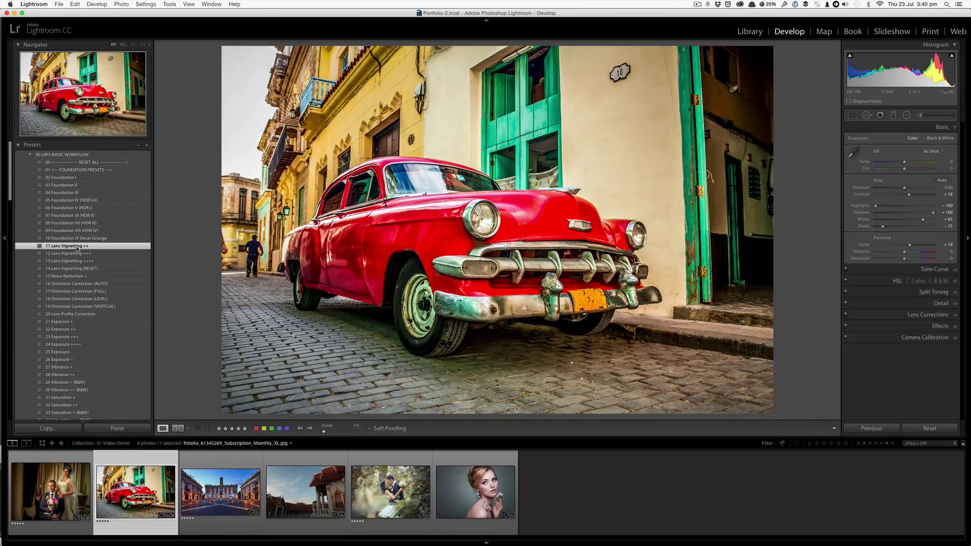
pyautogui.click(82, 284)
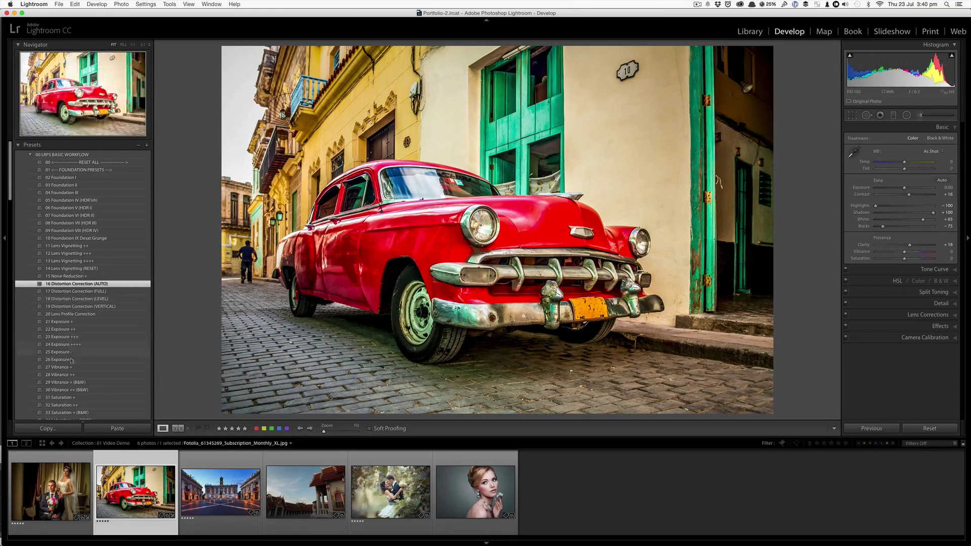
# Apply the presets 28 Vibrance ++, 38 Contrast ++ and 40 Clarity ++ to the red car photo.
pyautogui.click(74, 375)
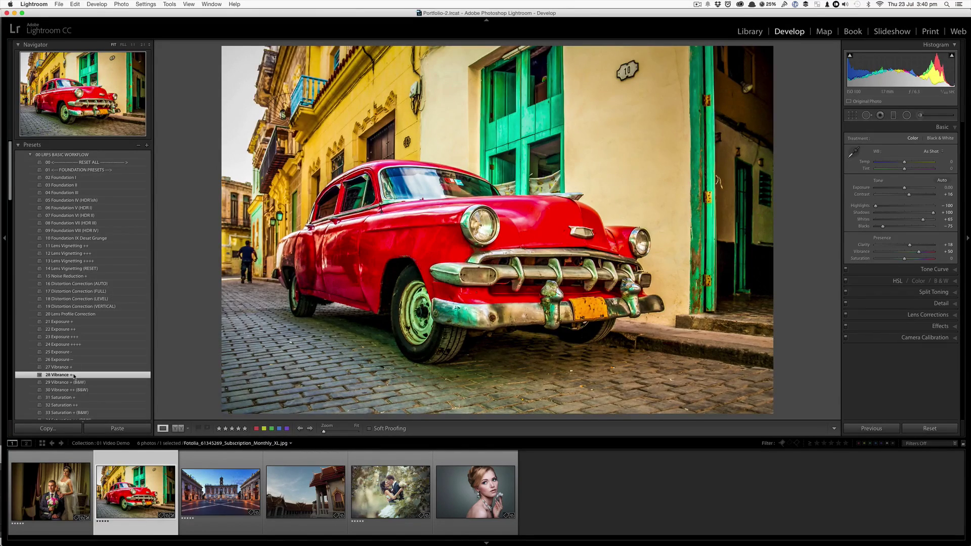
pyautogui.scroll(-5, 74, 374)
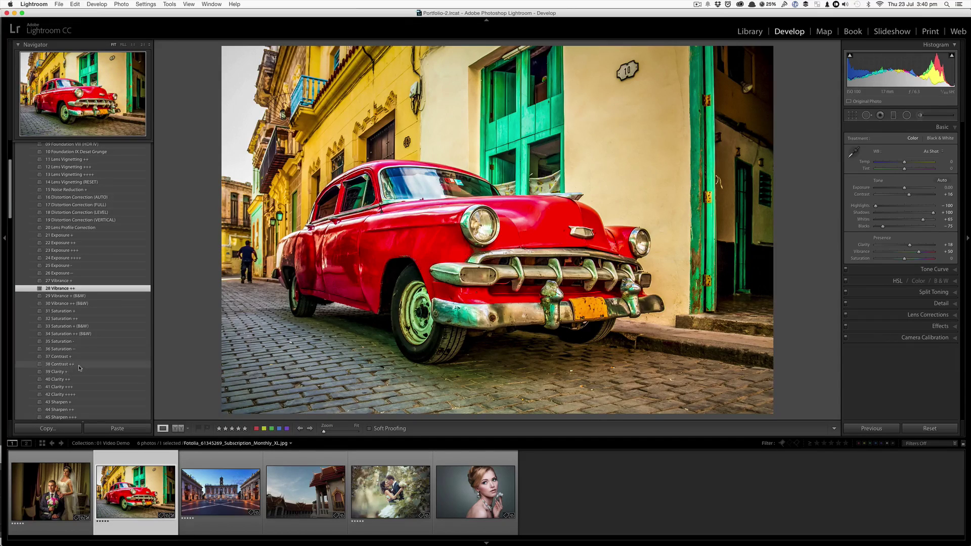
pyautogui.click(76, 365)
pyautogui.click(74, 380)
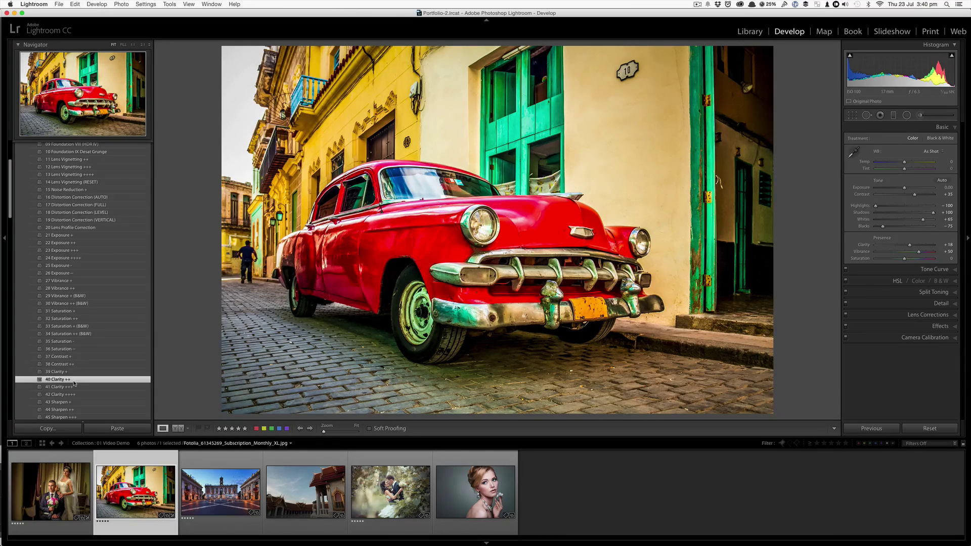
# Apply the presets 46 Sharpen ++++ and 59 Magenta Tint + to the red car photo.
pyautogui.scroll(-1, 76, 395)
pyautogui.click(80, 407)
pyautogui.scroll(-1, 80, 410)
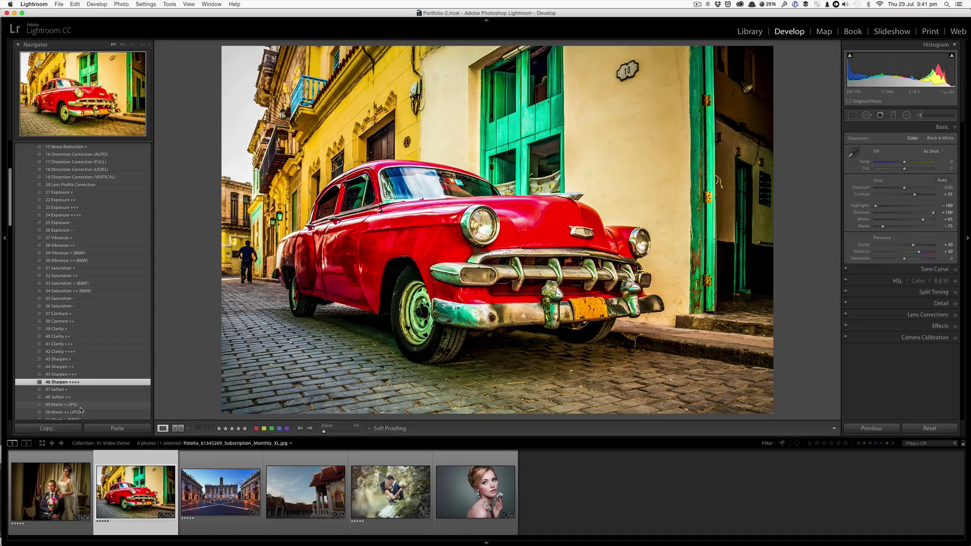
pyautogui.scroll(-4, 80, 411)
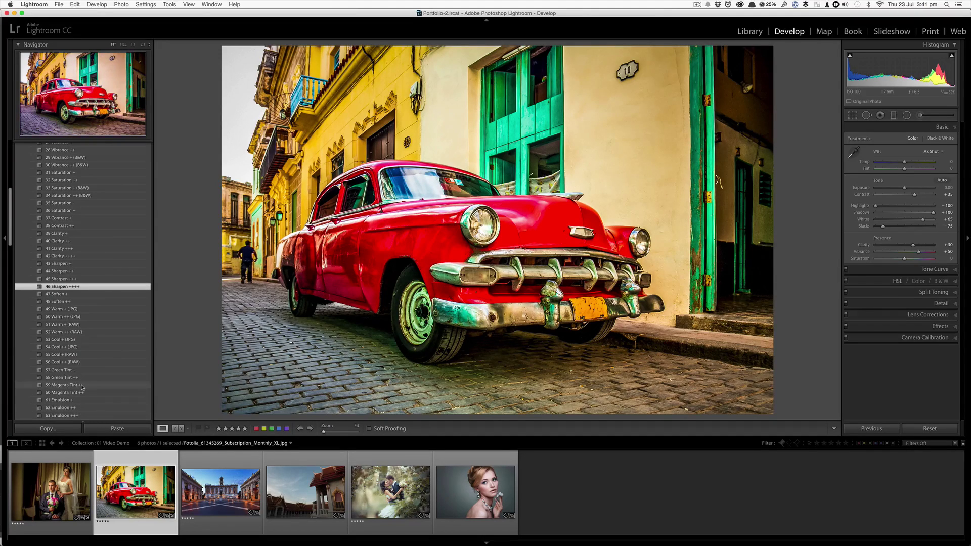
pyautogui.click(82, 387)
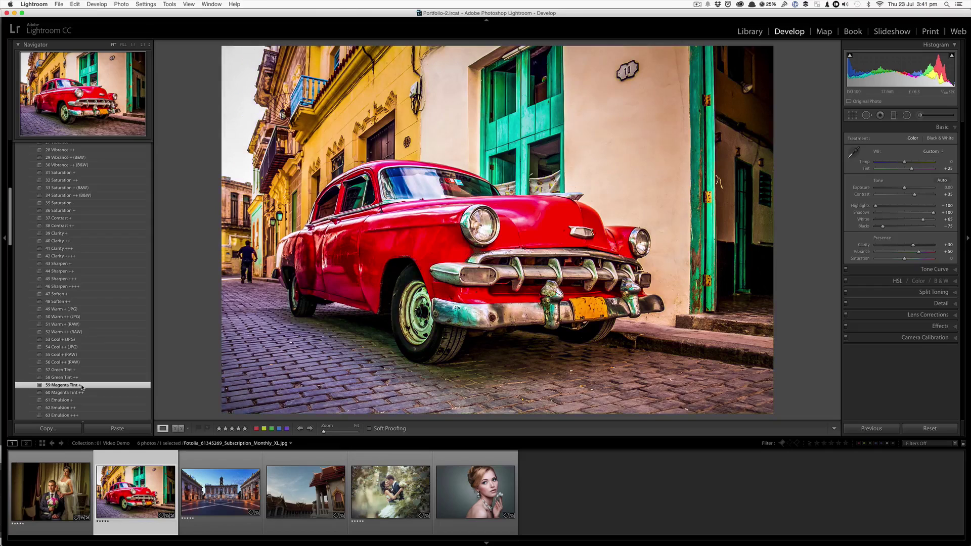
# Compare the red car photo before and after the preset adjustments.
pyautogui.press('\\')
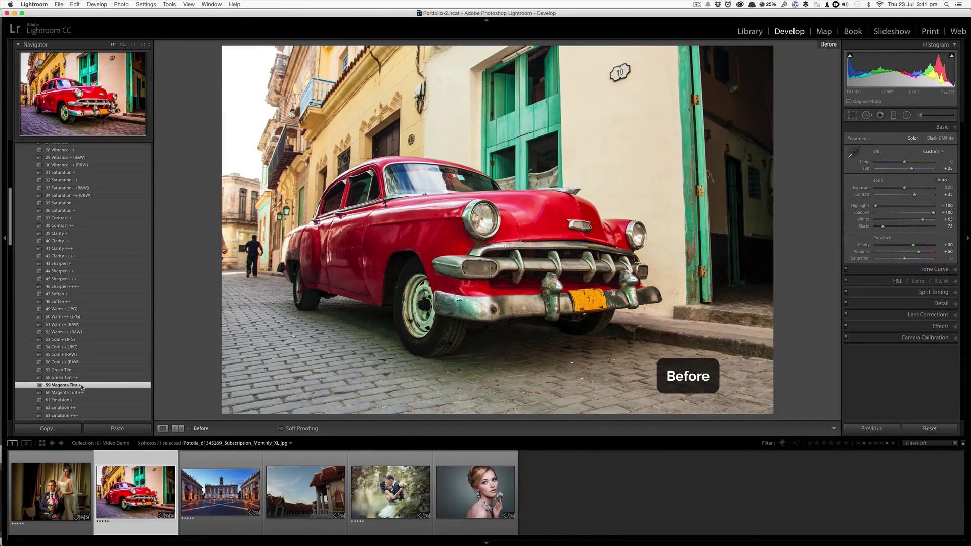
pyautogui.press('\\')
pyautogui.press('\\')
pyautogui.press('\\')
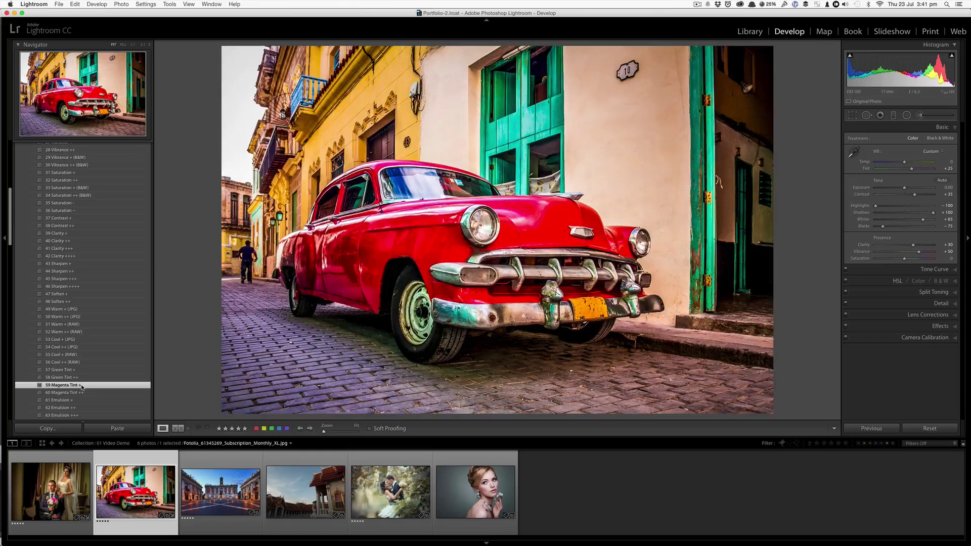
pyautogui.press('\\')
# Open the photo of the illuminated city square and apply the presets 09 Foundation VIII (HDR IV) and 40 Clarity ++.
pyautogui.click(221, 507)
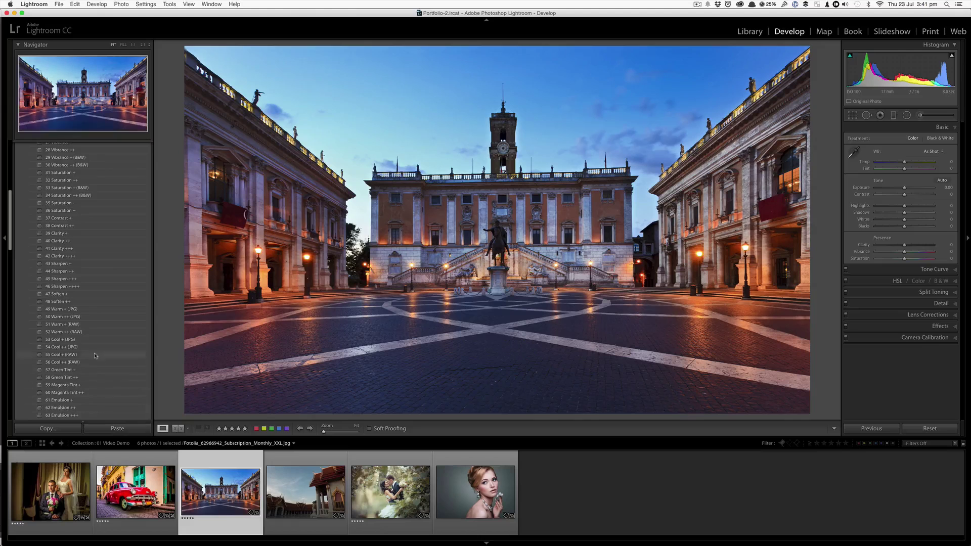
pyautogui.scroll(10, 127, 252)
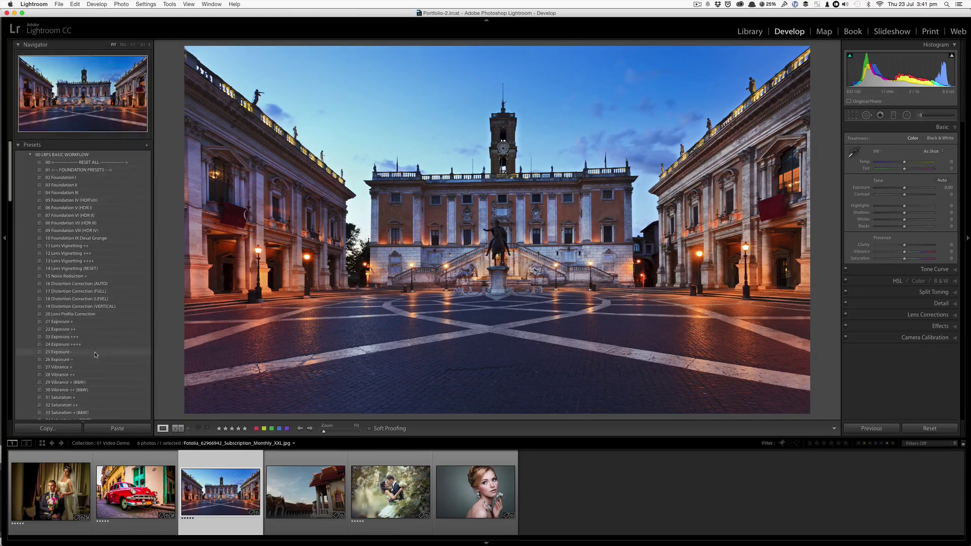
pyautogui.click(91, 232)
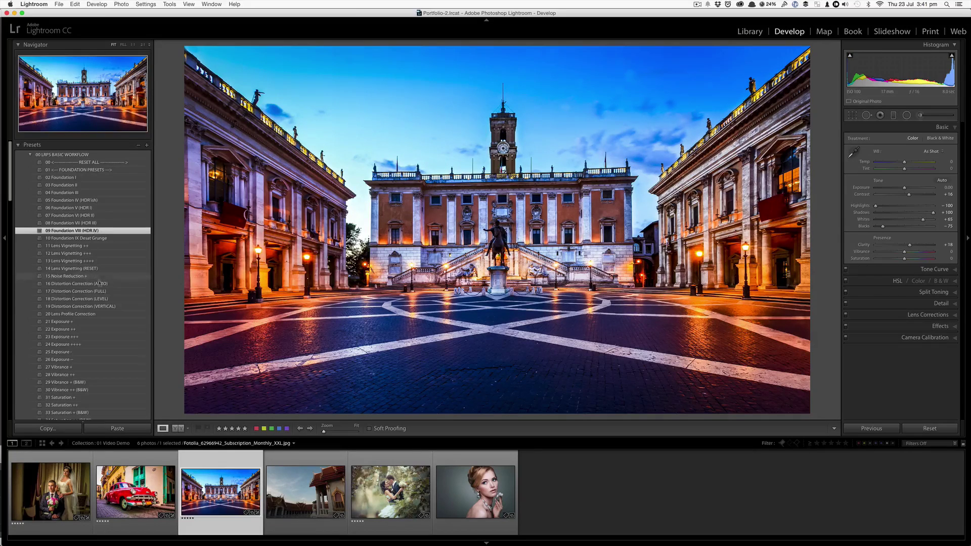
pyautogui.scroll(-5, 99, 283)
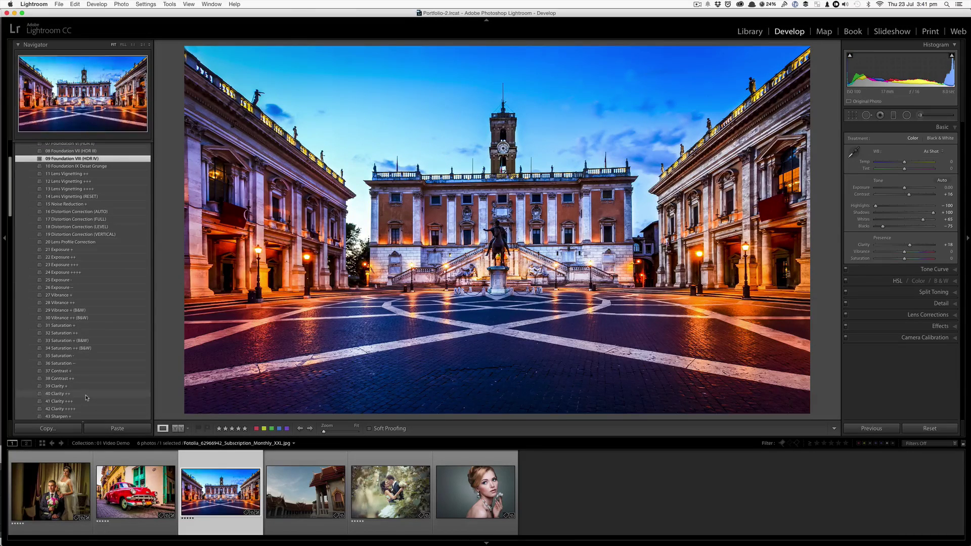
pyautogui.click(86, 394)
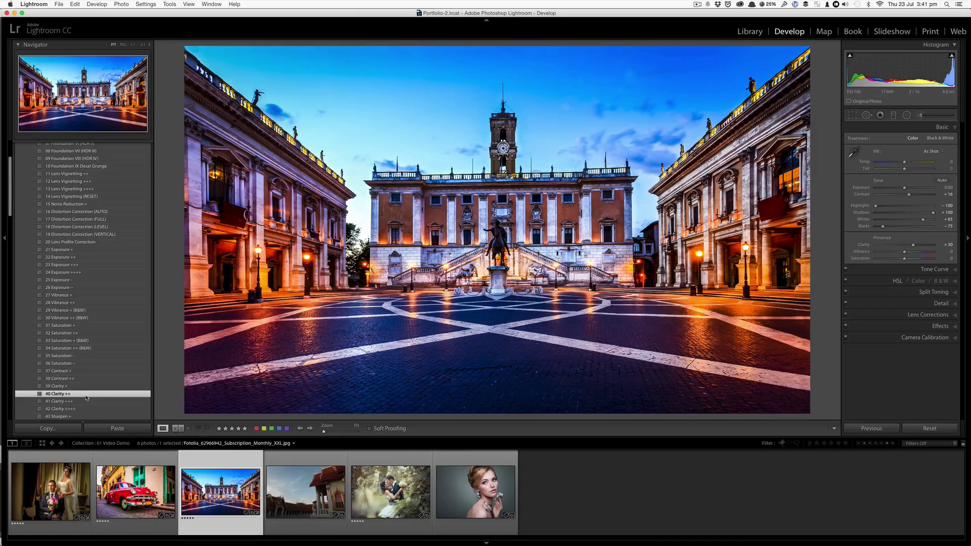
# Apply the presets 44 Sharpen ++ and 59 Magenta Tint + to the city square photo.
pyautogui.scroll(-2, 86, 398)
pyautogui.click(85, 401)
pyautogui.scroll(-12, 76, 332)
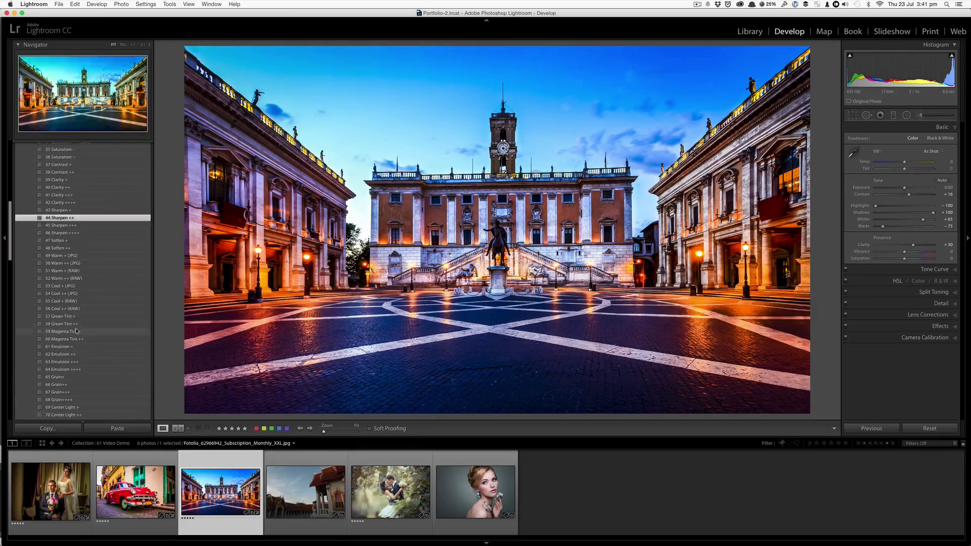
pyautogui.click(86, 332)
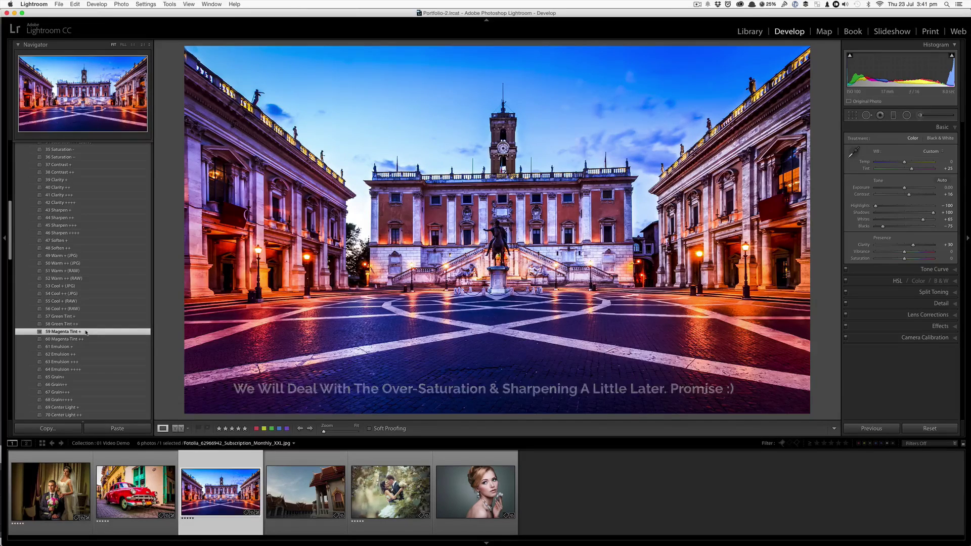
# Compare the city square photo before and after the preset adjustments.
pyautogui.press('\\')
pyautogui.press('\\')
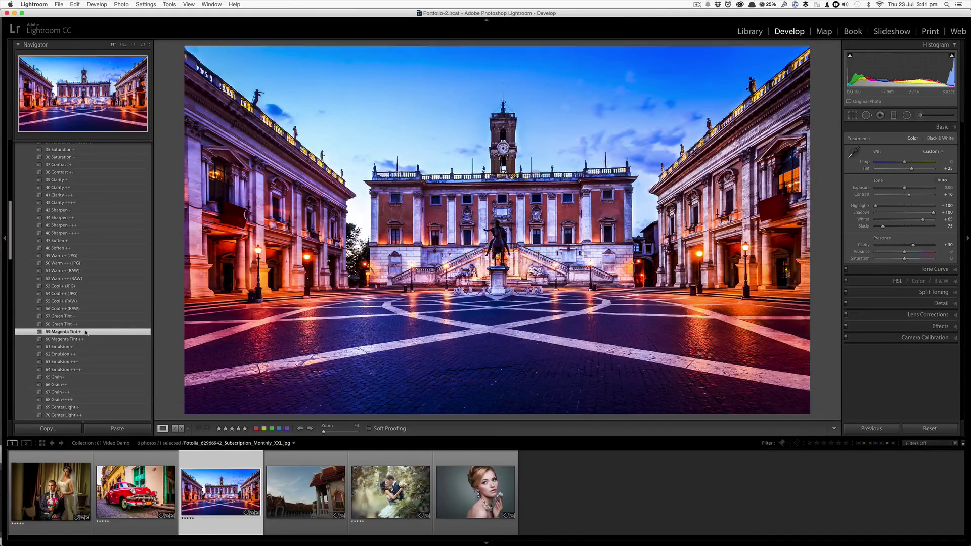
pyautogui.press('\\')
pyautogui.press('\\')
# Open the temple photo with the red roofs and apply the preset 09 Foundation VIII (HDR IV).
pyautogui.click(286, 483)
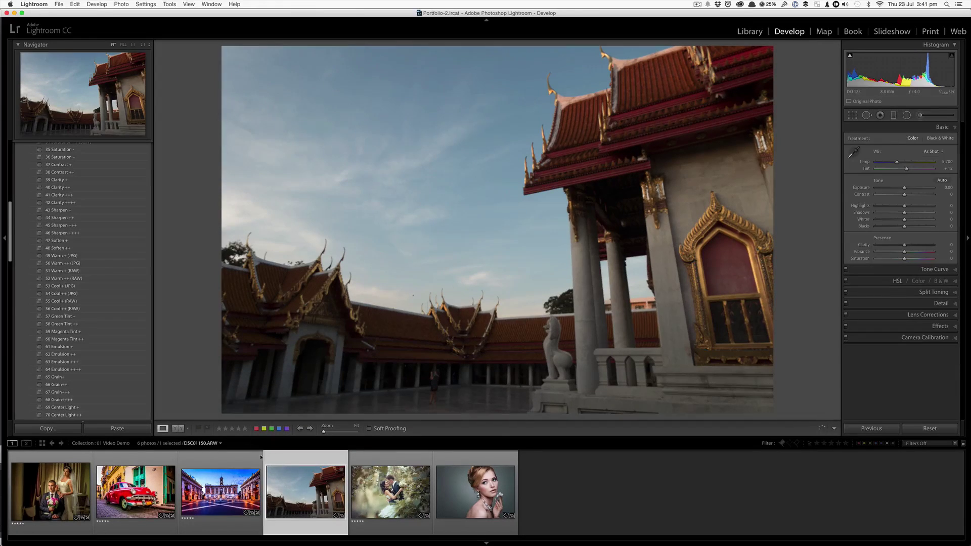
pyautogui.scroll(5, 113, 245)
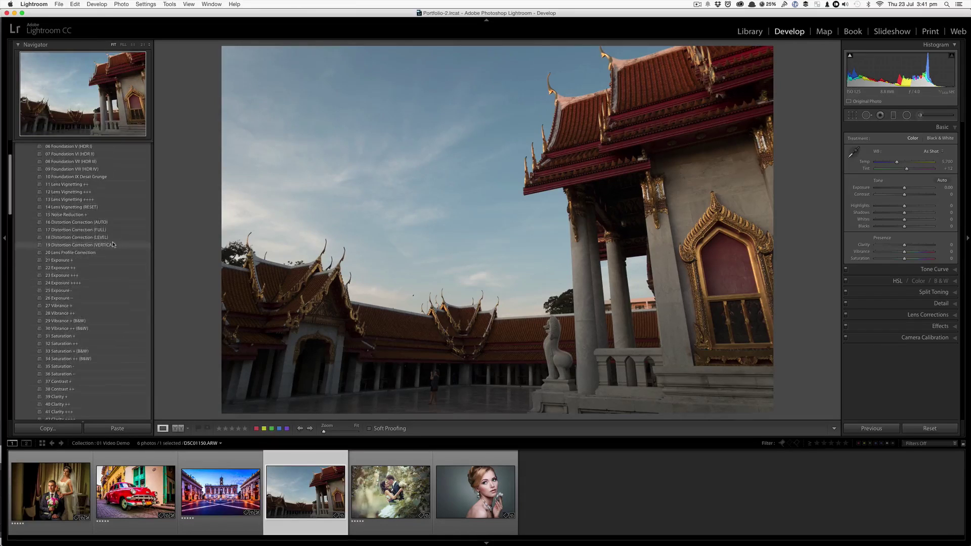
pyautogui.scroll(3, 112, 243)
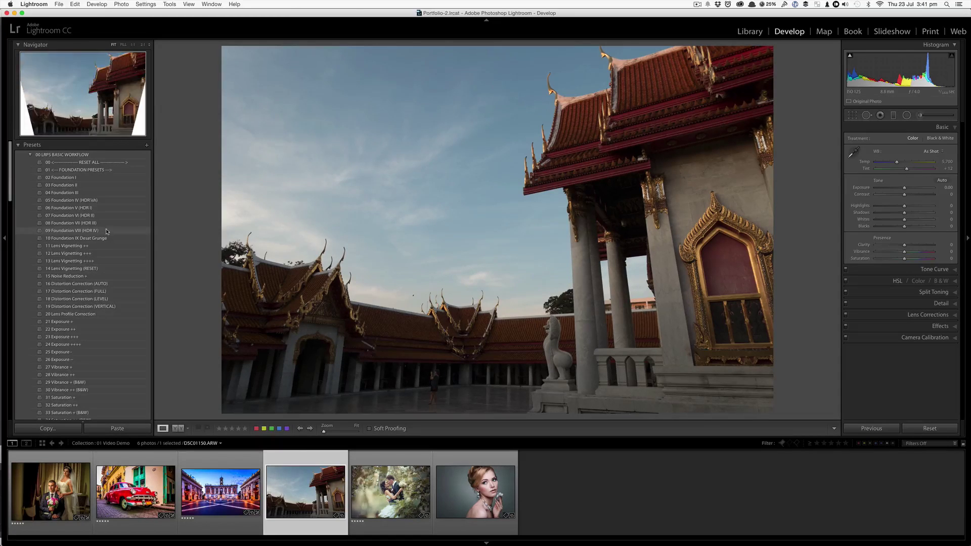
pyautogui.click(106, 231)
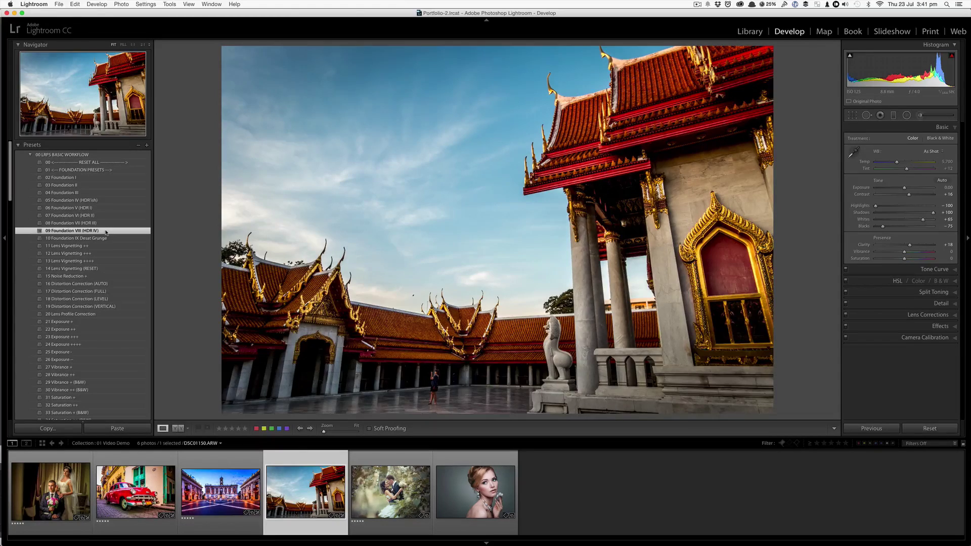
# Apply the presets 16 Distortion Correction (AUTO) and 40 Clarity ++ to the temple photo.
pyautogui.click(107, 284)
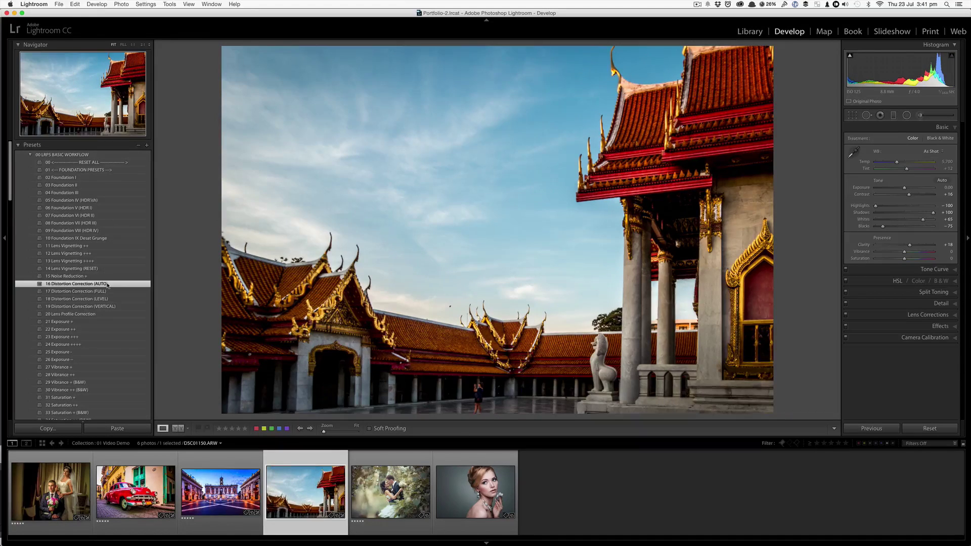
pyautogui.scroll(-3, 101, 294)
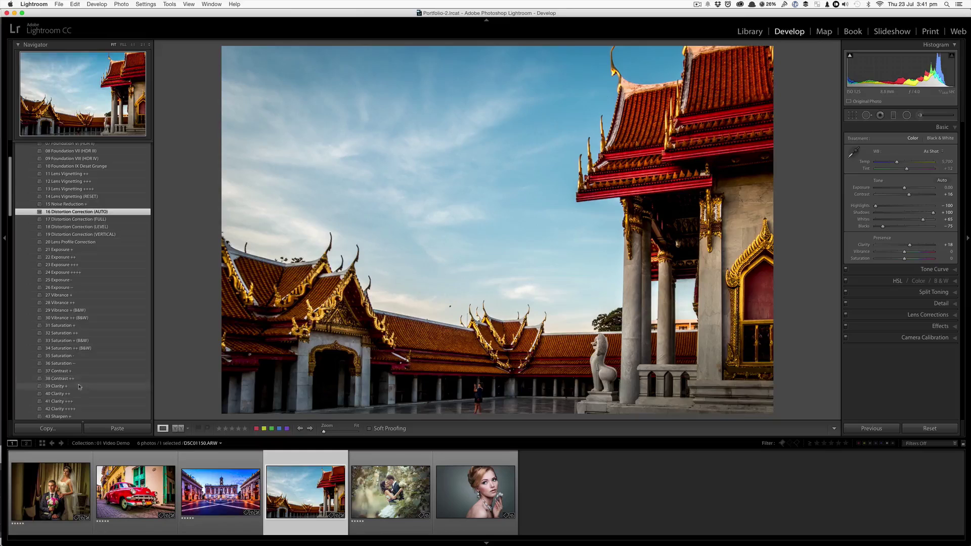
pyautogui.click(77, 394)
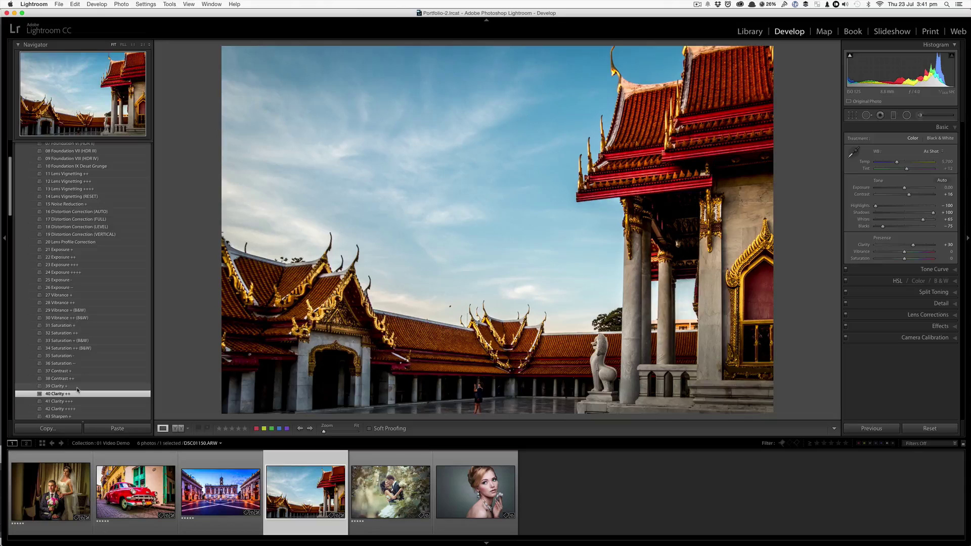
# Compare the temple photo before and after the preset adjustments.
pyautogui.press('\\')
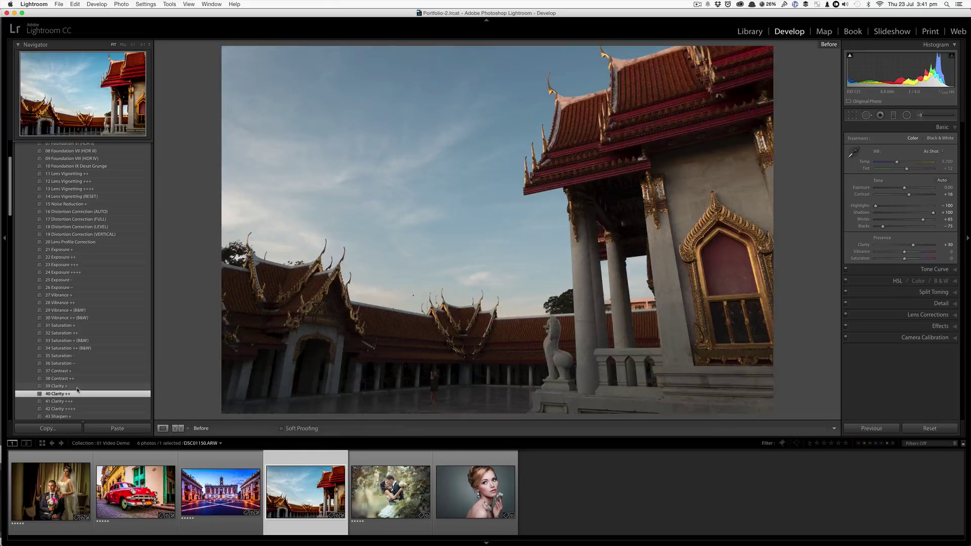
pyautogui.press('\\')
pyautogui.press('\\')
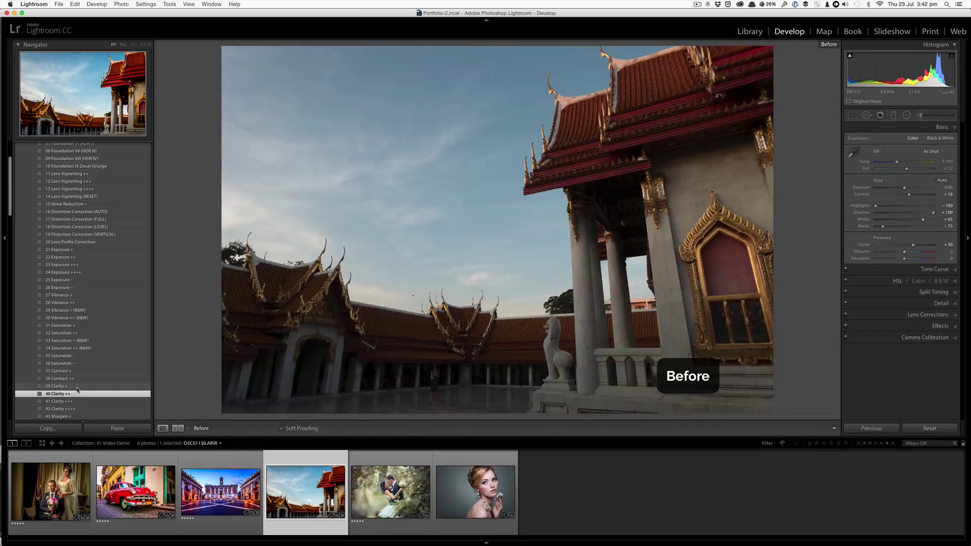
pyautogui.press('\\')
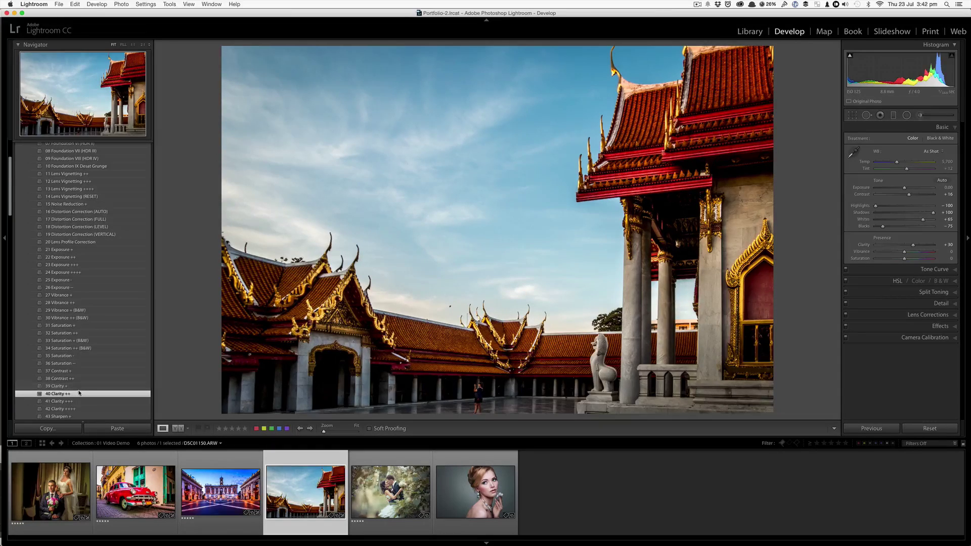
# Open the photo of the wedding couple kissing among the leaves and apply the preset 08 Foundation VII (HDR III).
pyautogui.click(371, 501)
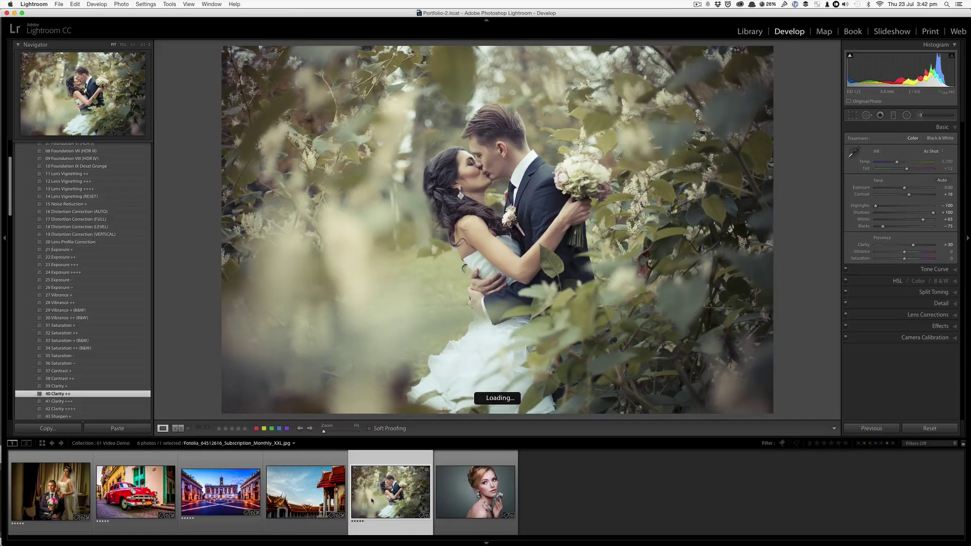
pyautogui.scroll(2, 98, 287)
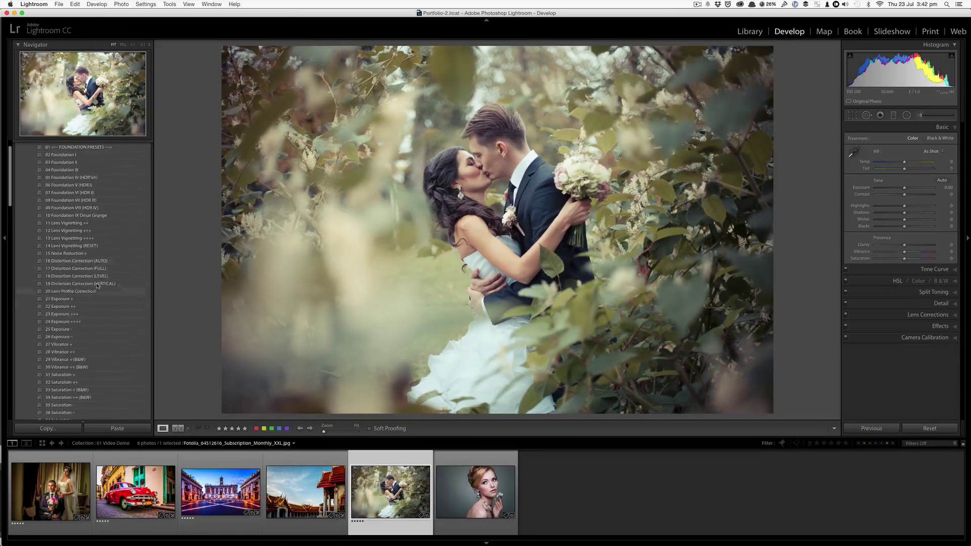
pyautogui.scroll(1, 97, 286)
pyautogui.click(90, 223)
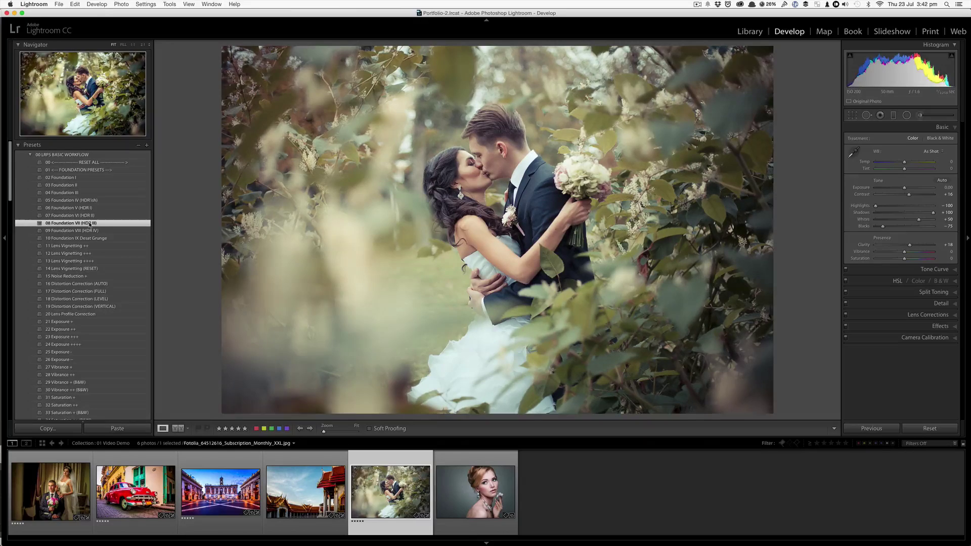
# Apply the presets 11 Lens Vignetting ++, 28 Vibrance ++ and 53 Cool + (JPG) to the kissing couple photo.
pyautogui.scroll(-1, 90, 224)
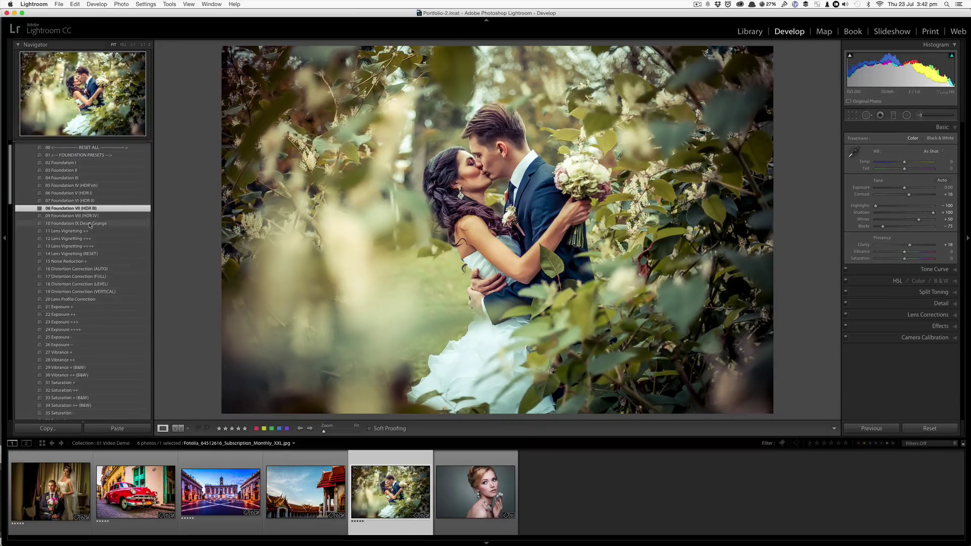
pyautogui.click(90, 231)
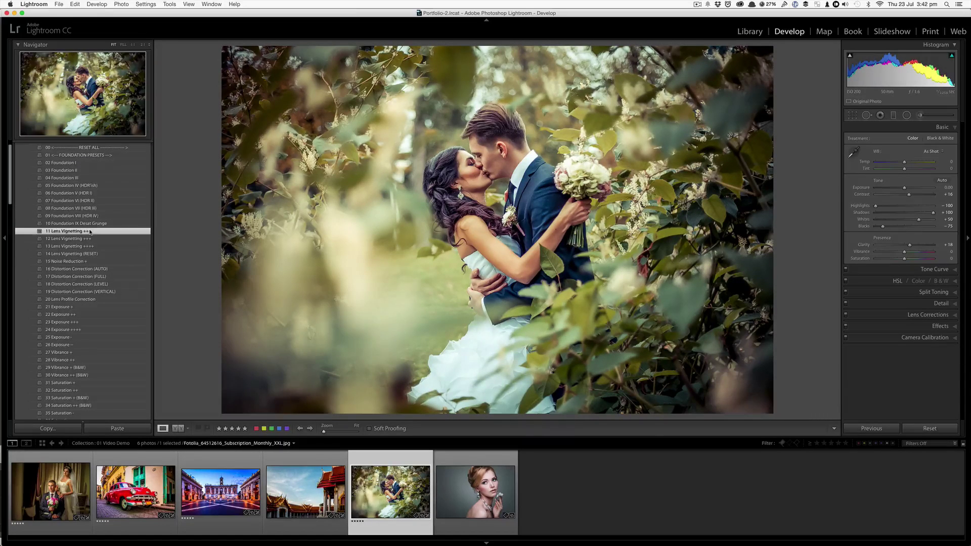
pyautogui.scroll(-2, 82, 217)
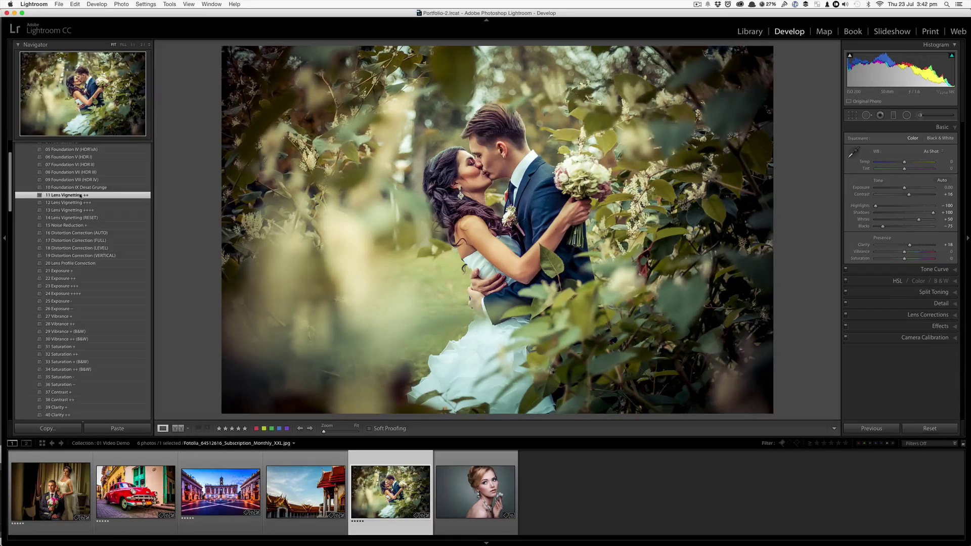
pyautogui.click(84, 324)
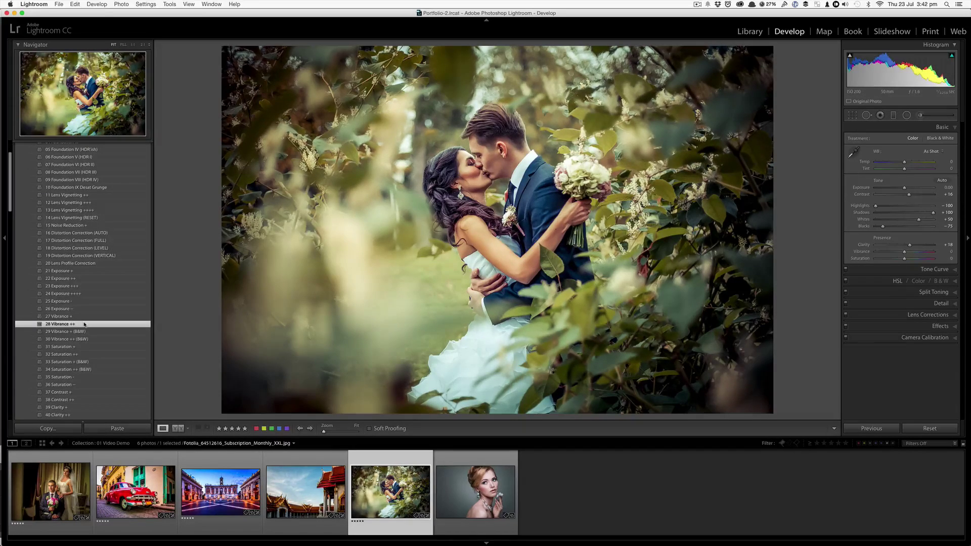
pyautogui.scroll(-1, 84, 326)
pyautogui.scroll(-5, 84, 325)
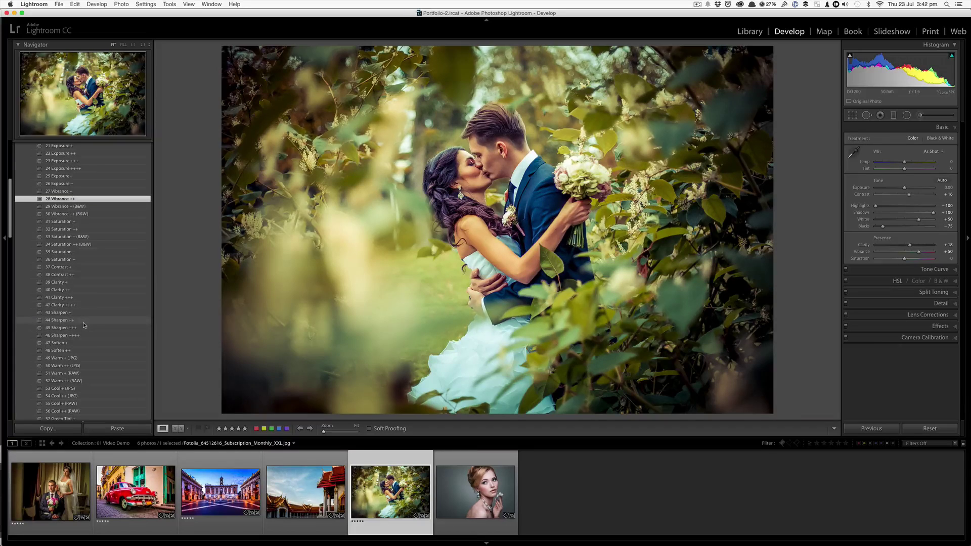
pyautogui.click(73, 388)
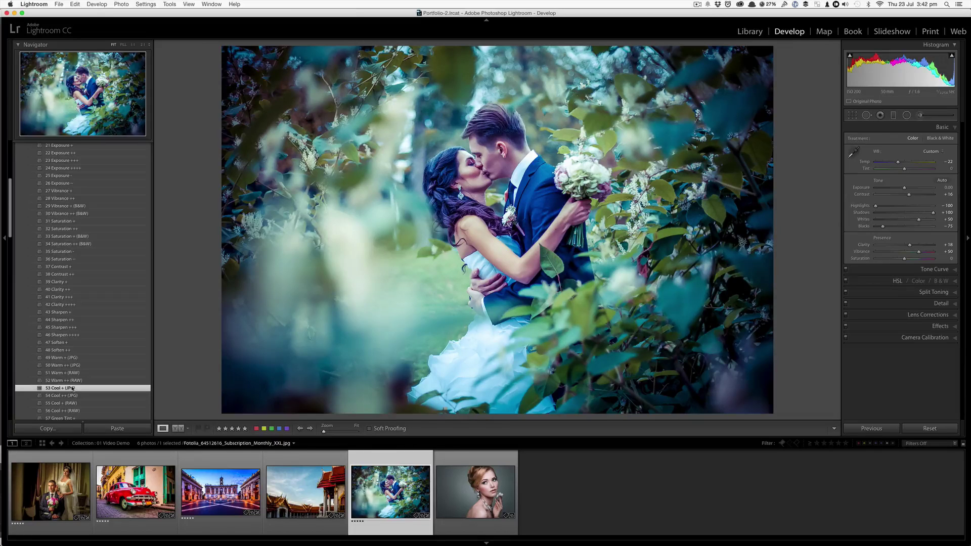
# Compare the kissing couple photo before and after the preset adjustments.
pyautogui.press('\\')
pyautogui.press('\\')
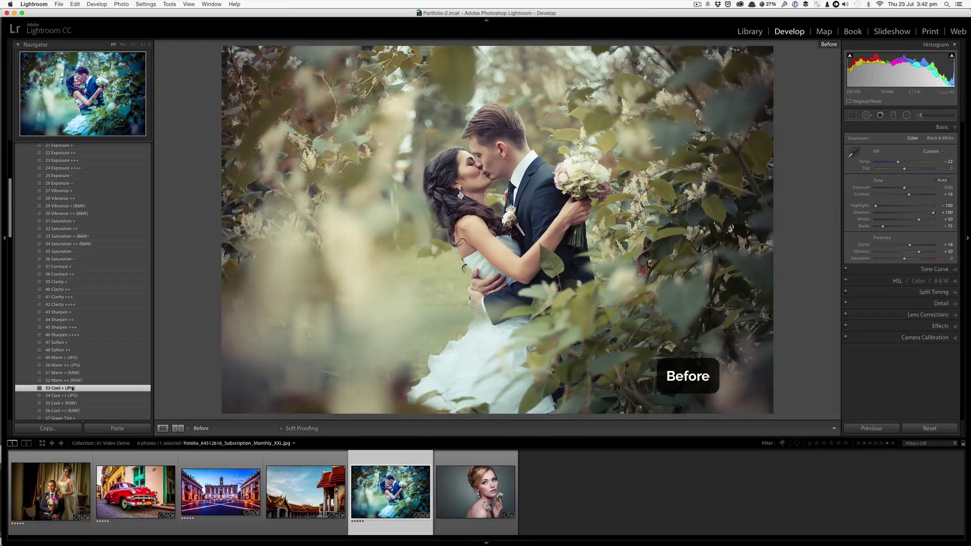
pyautogui.press('\\')
pyautogui.press('\\')
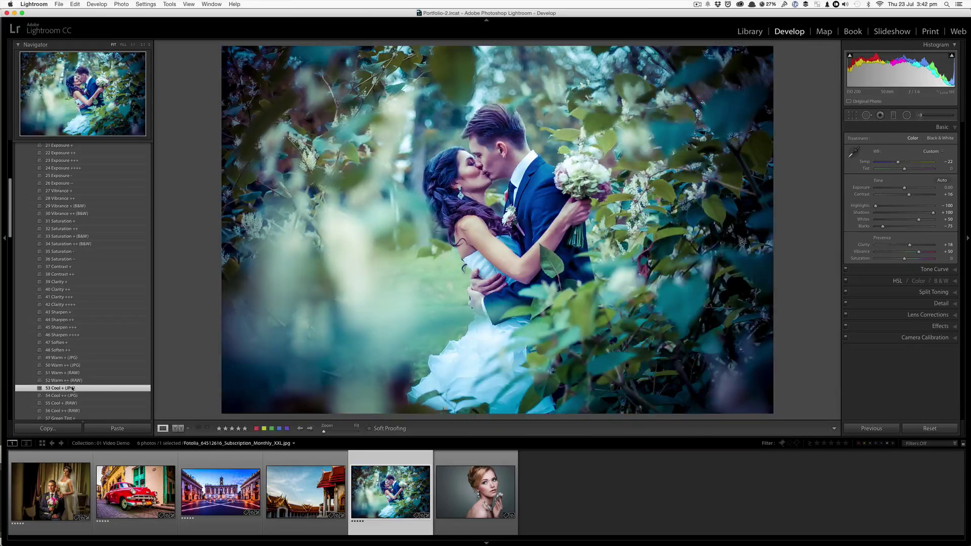
pyautogui.scroll(-2, 72, 388)
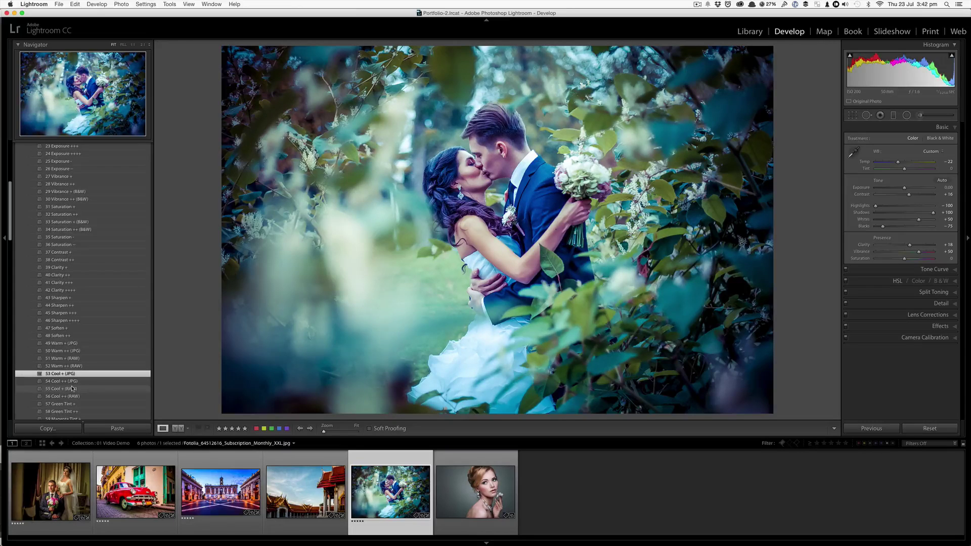
# Open the portrait of the woman with jewellery and apply the presets 09 Foundation VIII (HDR IV) and 74 Black & White <<< MONO >>>.
pyautogui.press('Right')
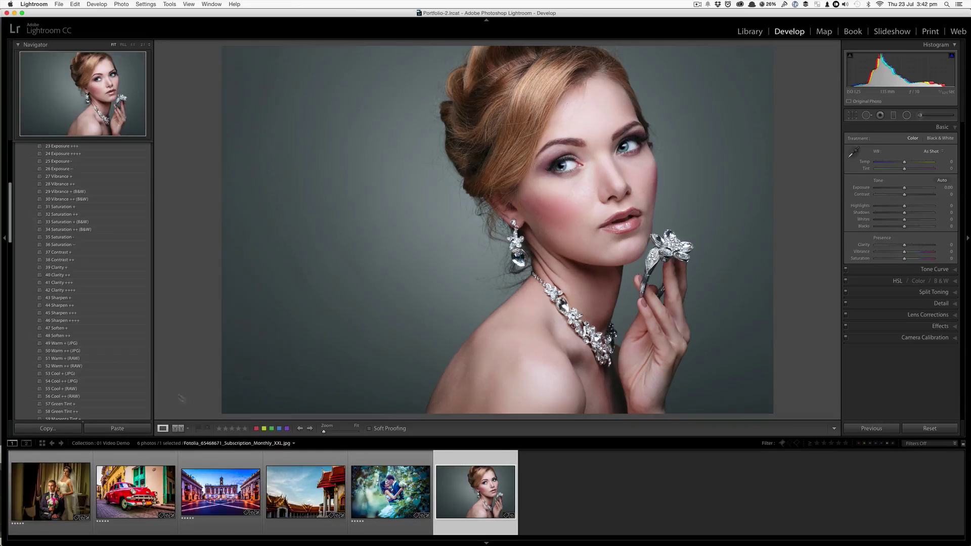
pyautogui.scroll(6, 94, 199)
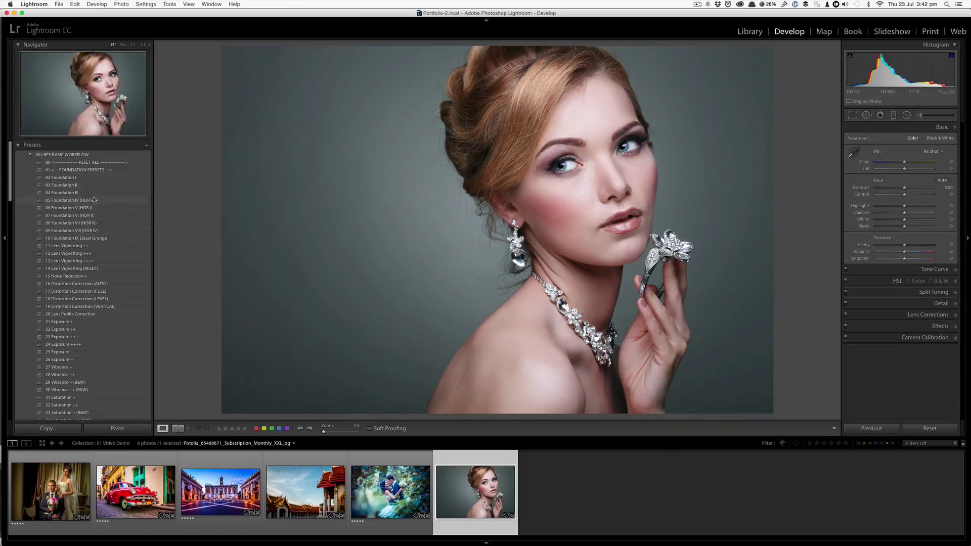
pyautogui.click(97, 231)
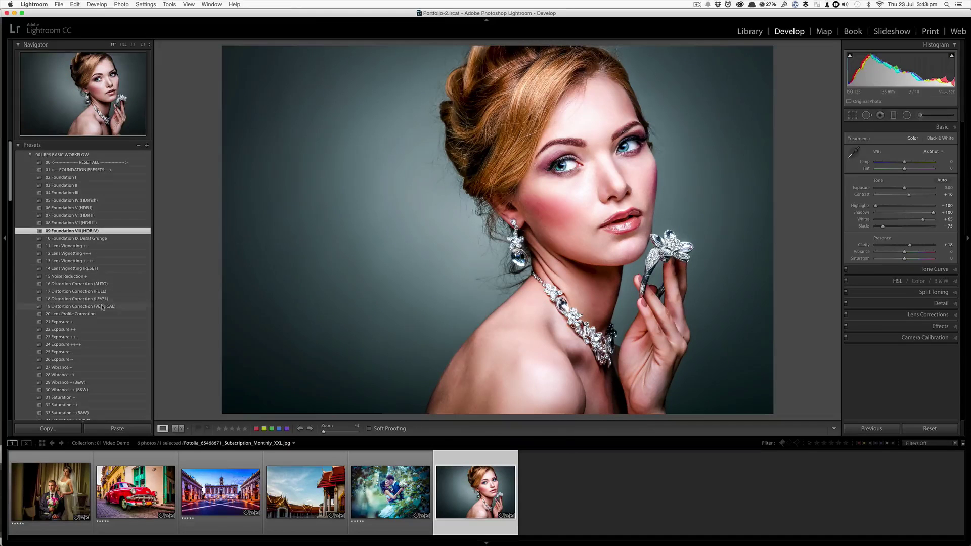
pyautogui.scroll(-10, 102, 307)
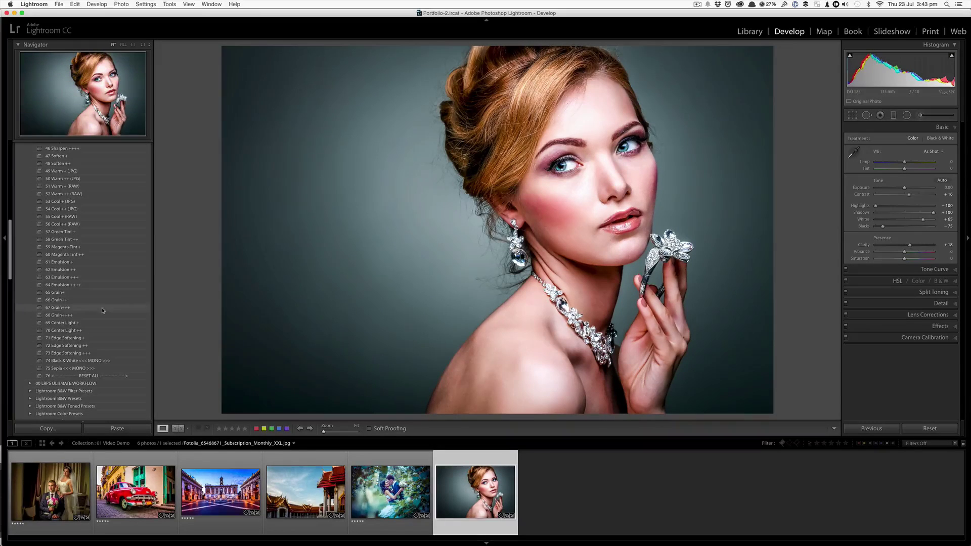
pyautogui.click(98, 361)
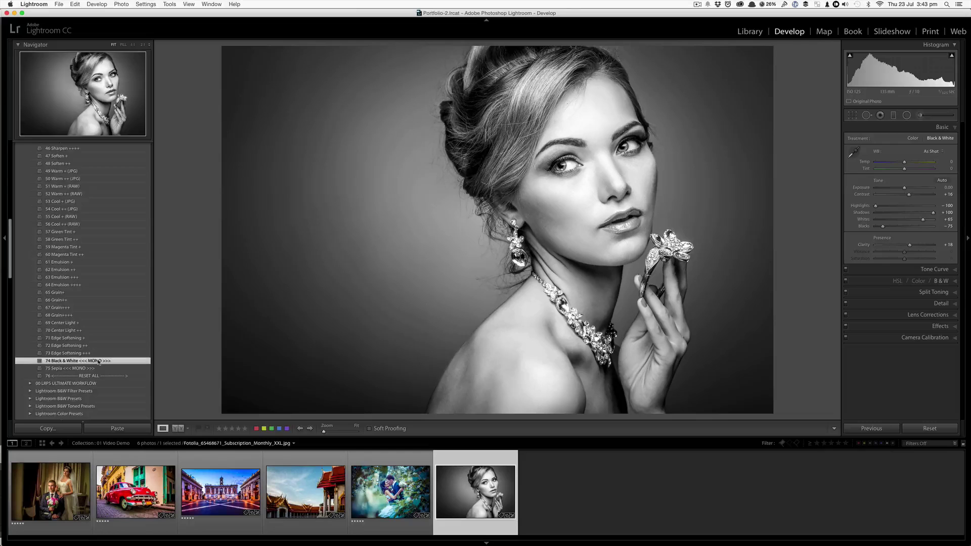
# Apply the preset 38 Contrast ++ to the black-and-white portrait.
pyautogui.scroll(10, 98, 361)
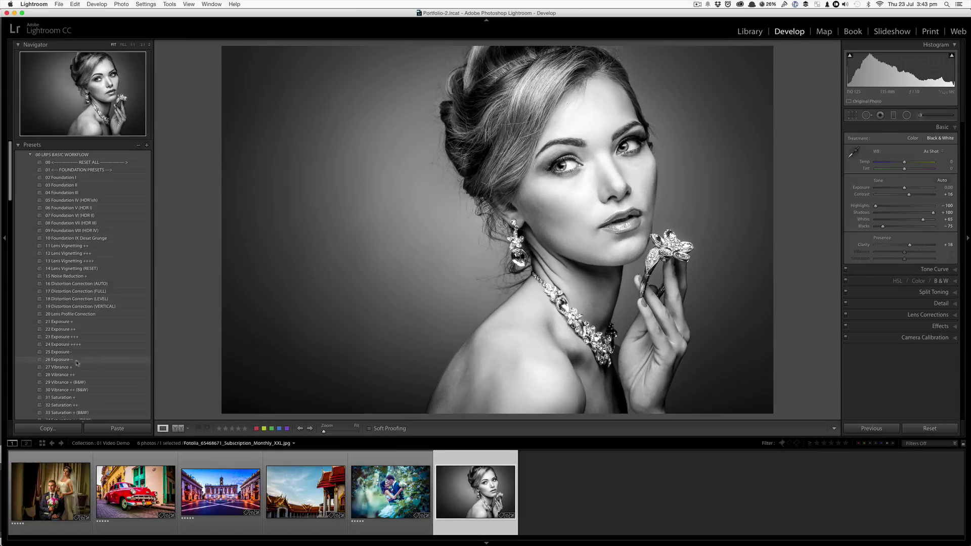
pyautogui.scroll(-3, 82, 392)
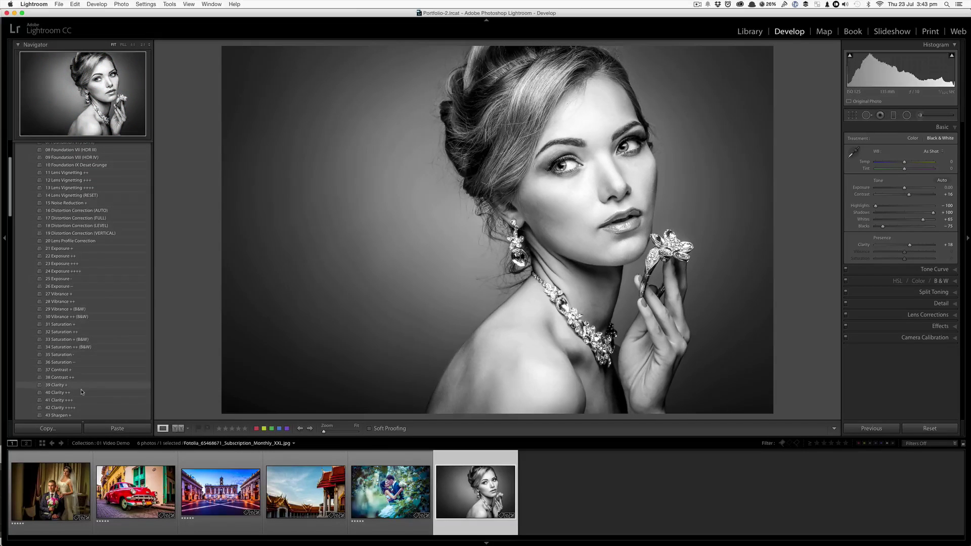
pyautogui.click(79, 378)
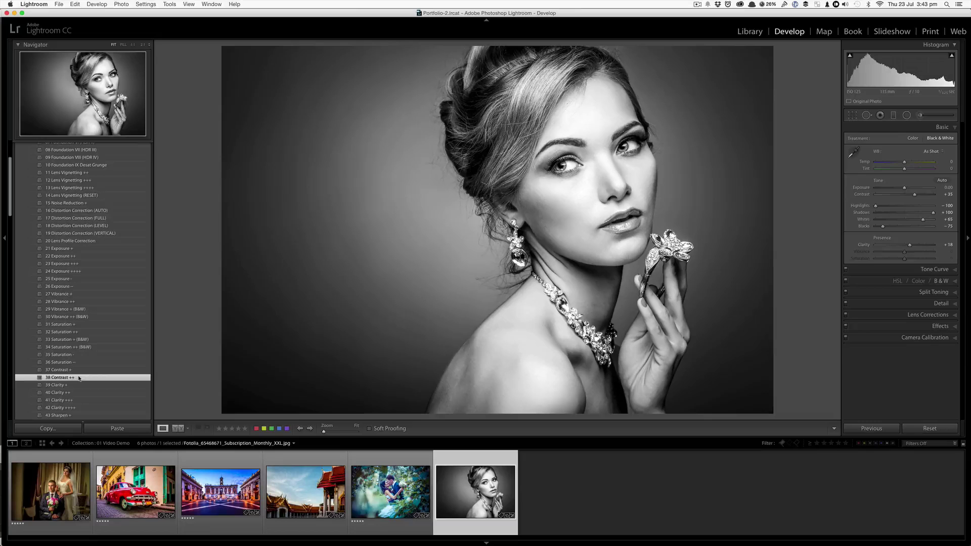
pyautogui.scroll(-6, 79, 379)
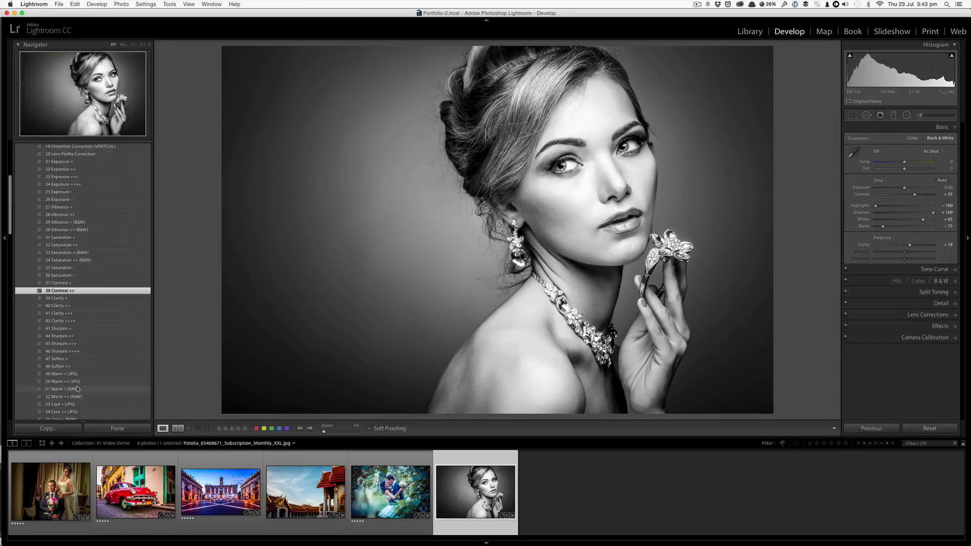
pyautogui.scroll(-3, 79, 387)
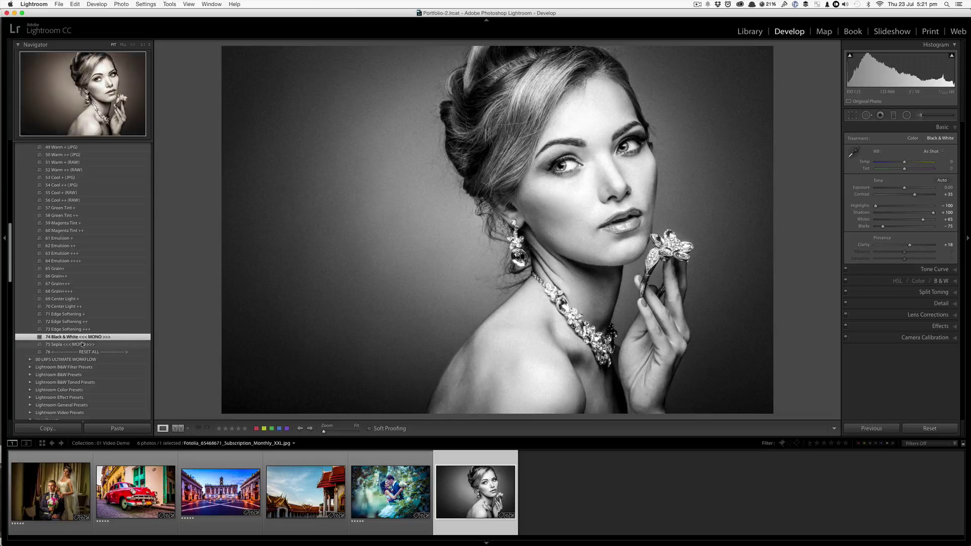
# Apply the preset 75 Sepia <<< MONO >>> to the portrait and compare the photo before and after.
pyautogui.click(79, 345)
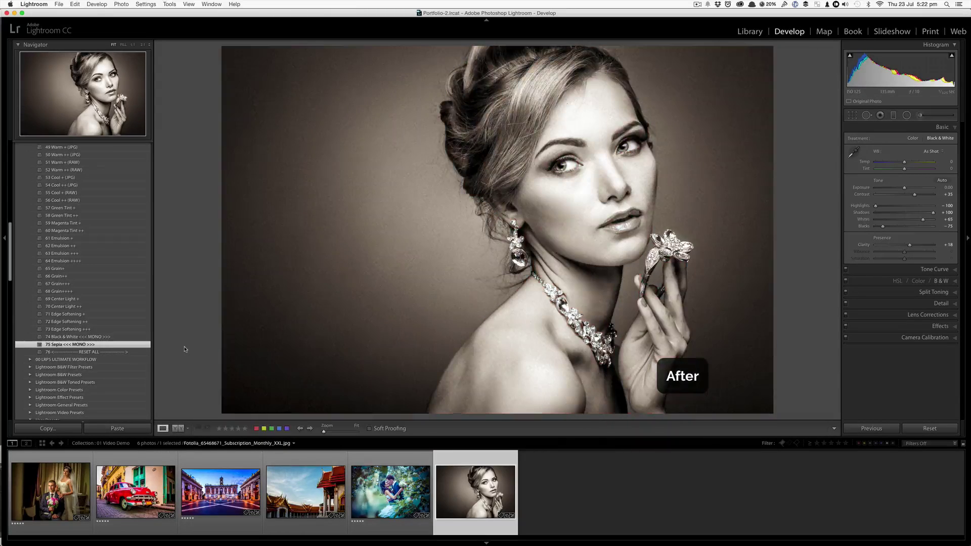
pyautogui.press('\\')
pyautogui.press('\\')
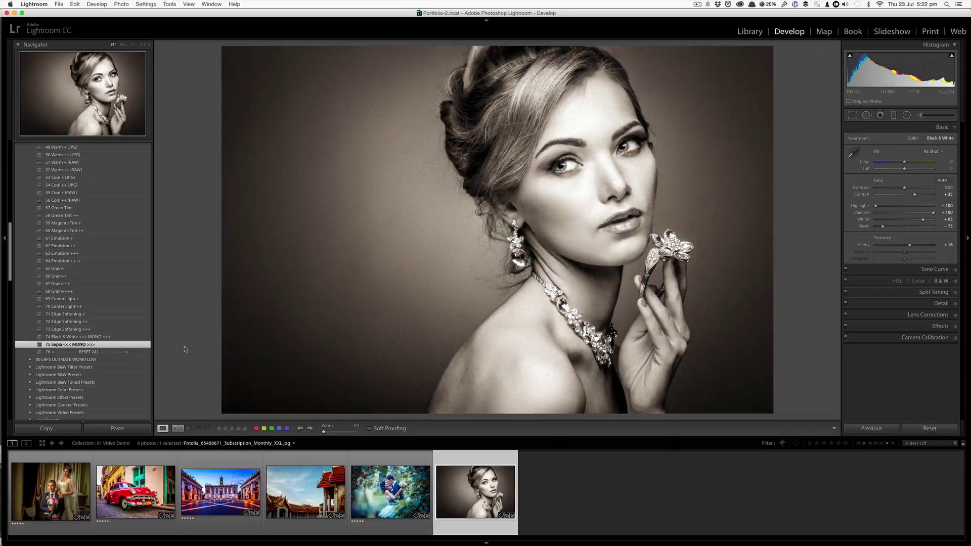
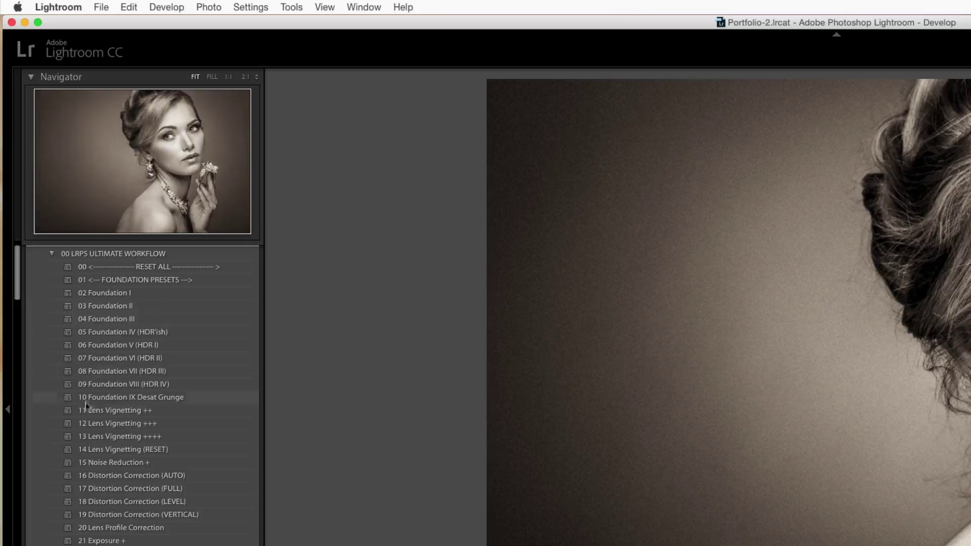
# Look through the LRPS Ultimate Workflow presets from the foundation group to 75 Sepia <<< MONO >>>, previewing them on the portrait.
pyautogui.scroll(-5, 111, 476)
pyautogui.scroll(-7, 133, 473)
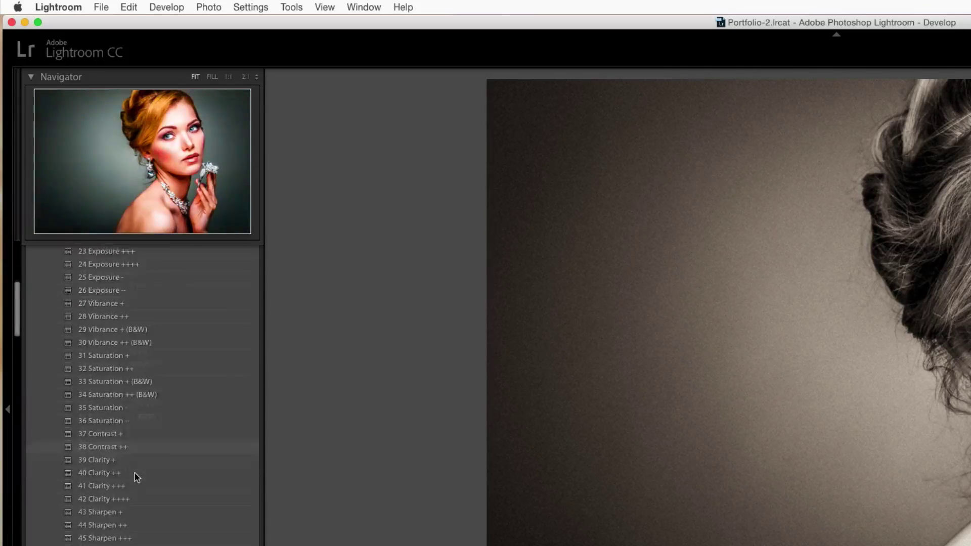
pyautogui.scroll(-6, 174, 513)
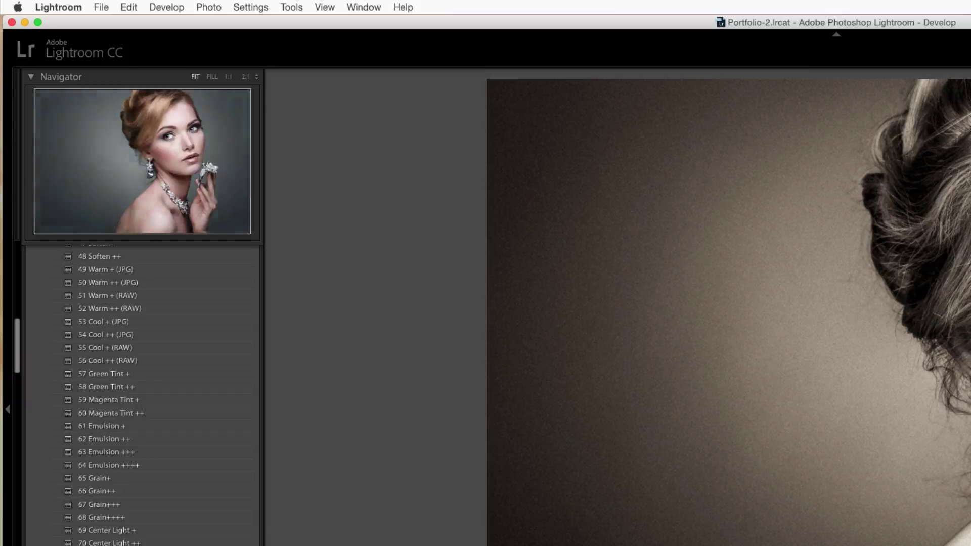
pyautogui.scroll(2, 172, 405)
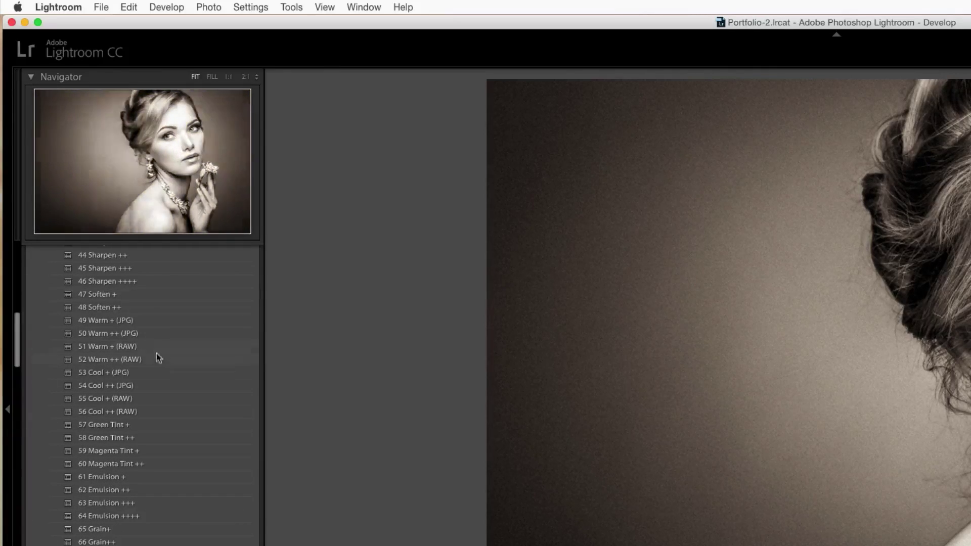
pyautogui.scroll(1, 159, 529)
pyautogui.scroll(7, 159, 528)
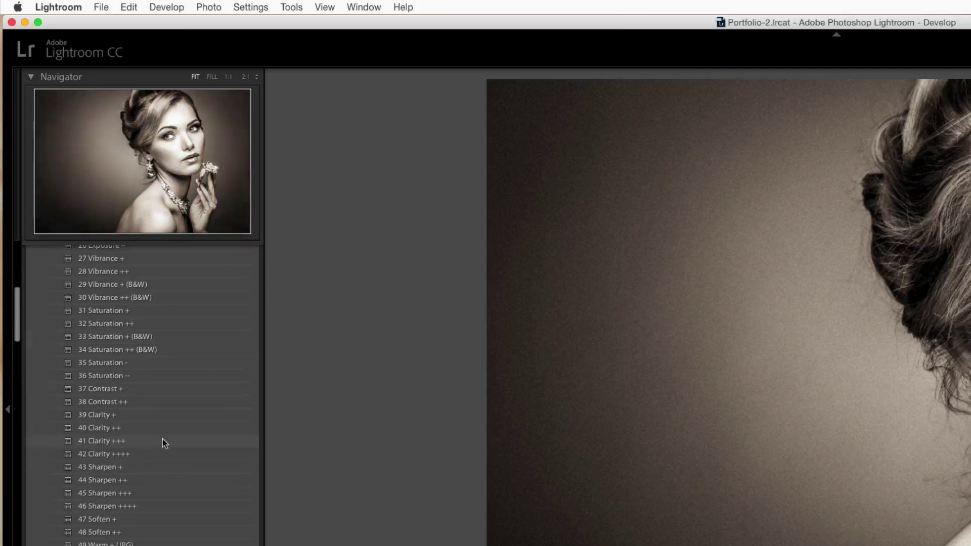
pyautogui.scroll(7, 167, 476)
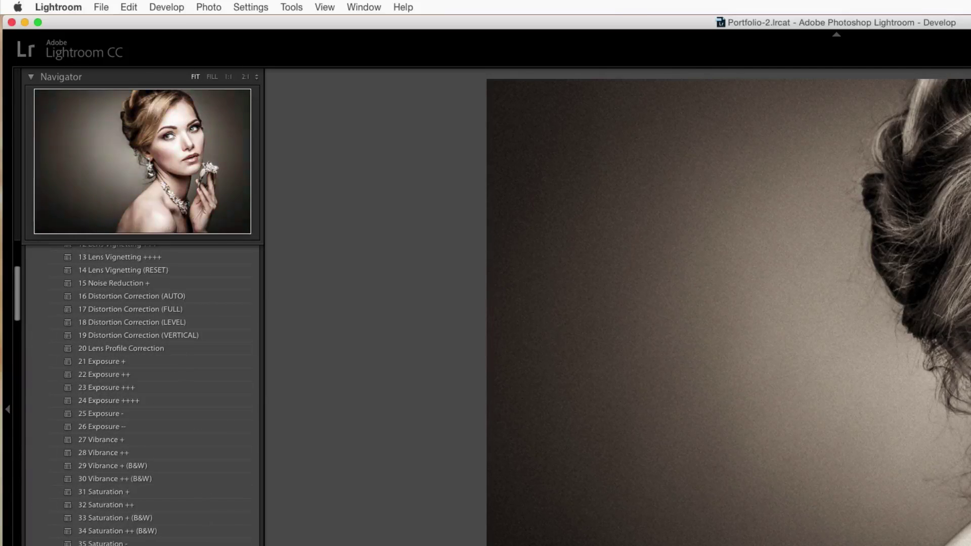
pyautogui.scroll(-17, 195, 541)
pyautogui.scroll(-1, 195, 545)
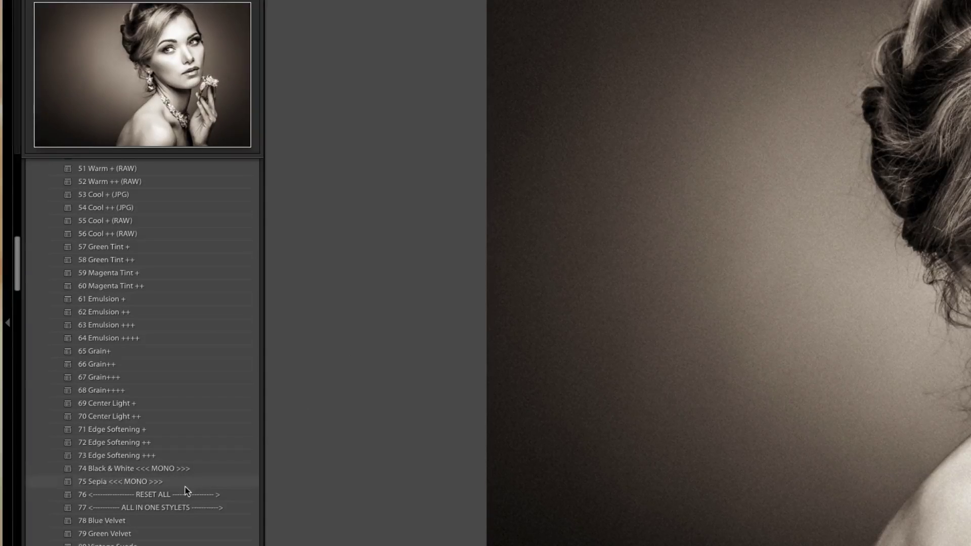
# Preview the All In One Stylets presets on the portrait, and open the wedding couple photo to examine them there.
pyautogui.scroll(-5, 208, 467)
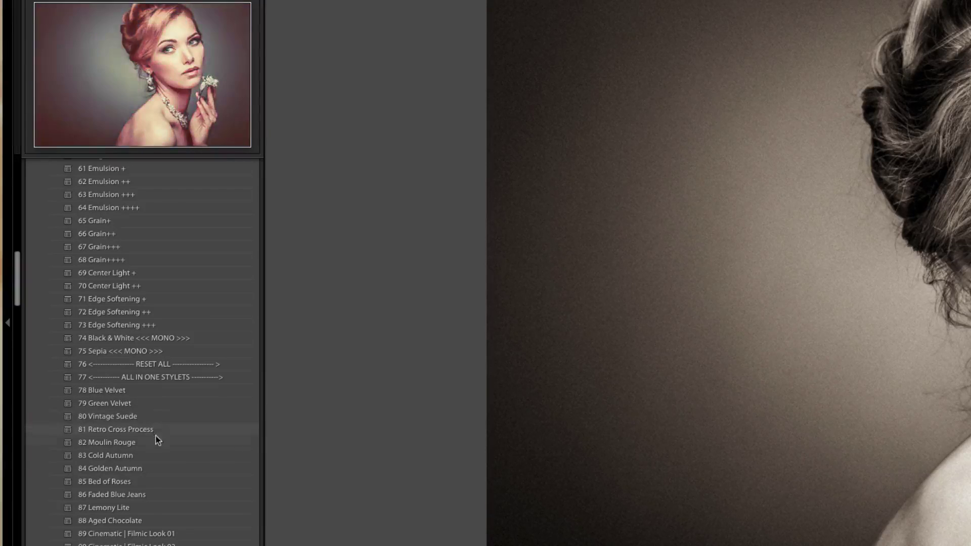
pyautogui.scroll(-3, 167, 485)
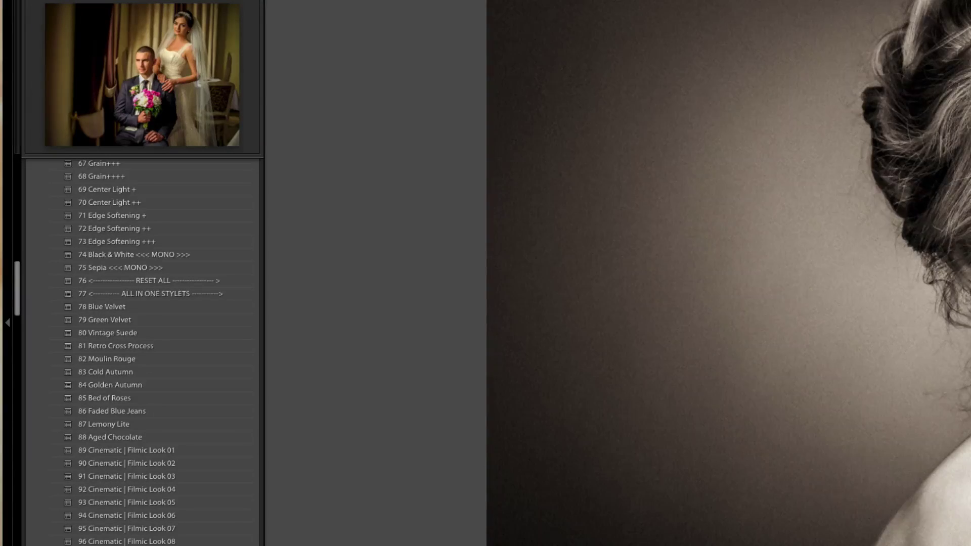
pyautogui.click(364, 545)
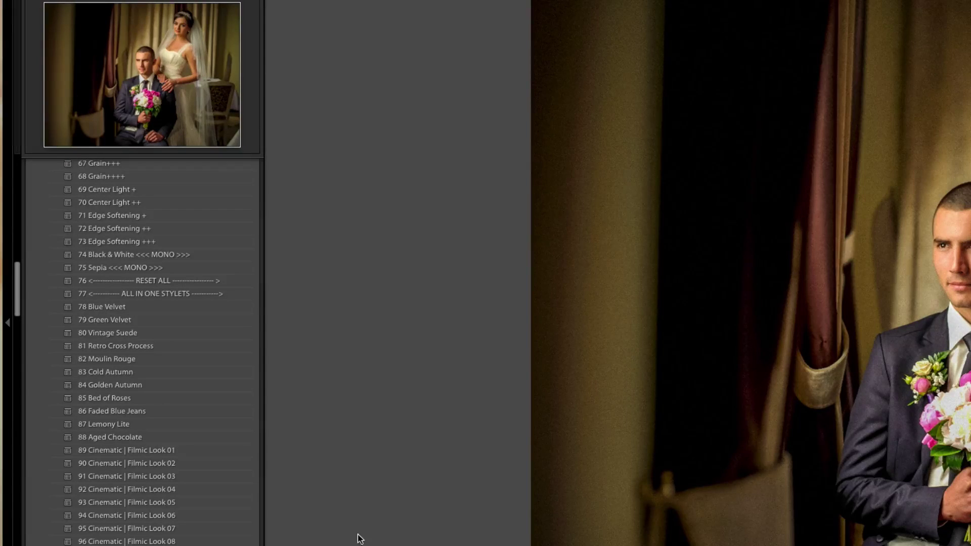
pyautogui.scroll(-3, 252, 505)
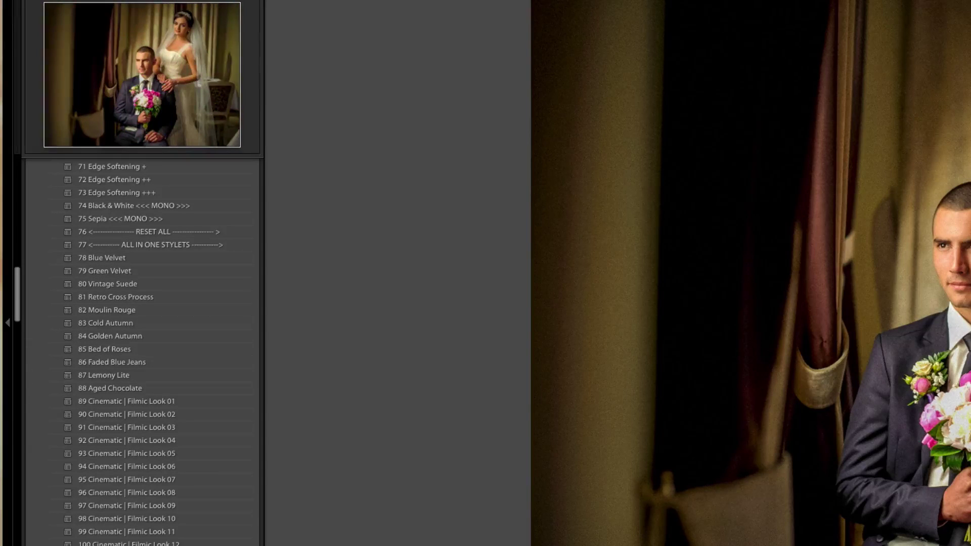
# Reopen the portrait of the woman and preview the Cinematic, Wash | Fade | Matte | Punch and Black & White Styles presets.
pyautogui.click(400, 545)
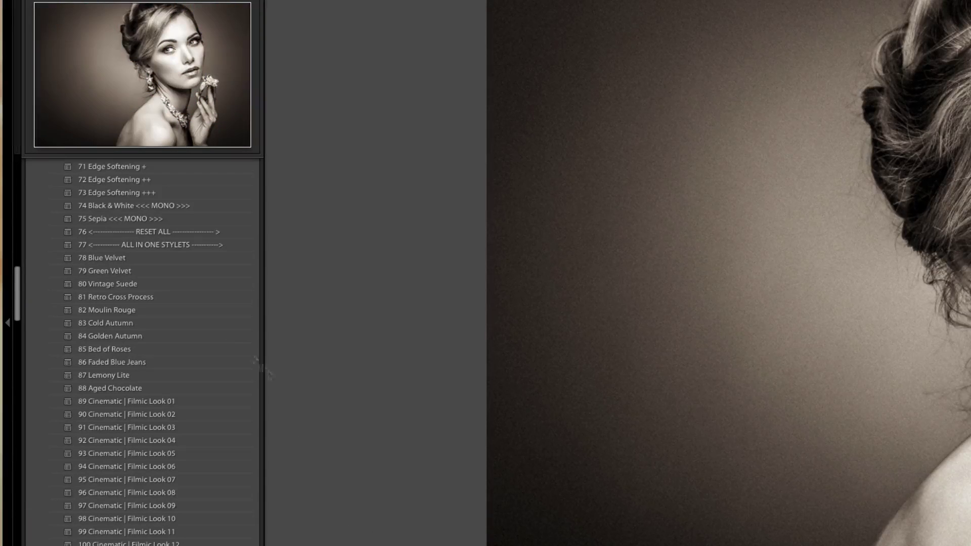
pyautogui.scroll(-2, 157, 296)
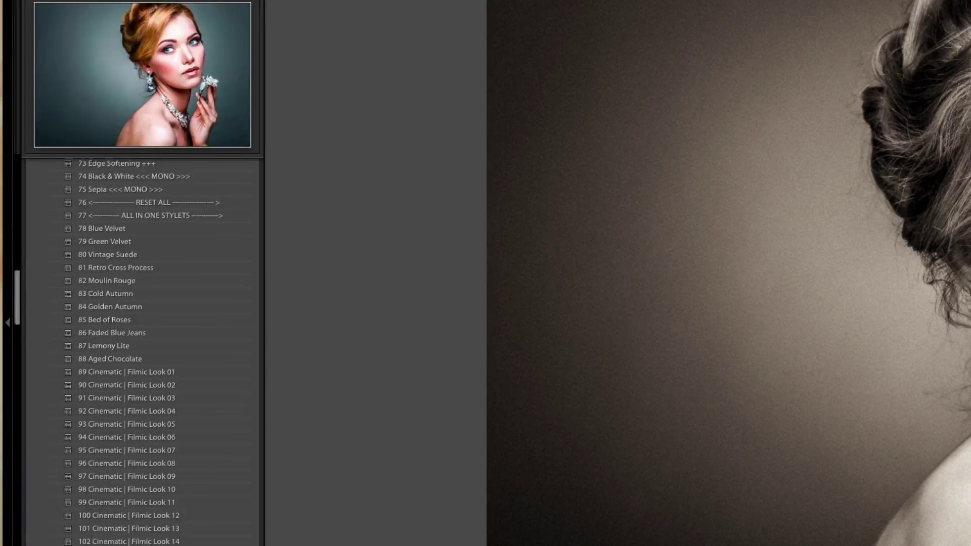
pyautogui.scroll(-4, 157, 296)
pyautogui.scroll(-10, 144, 276)
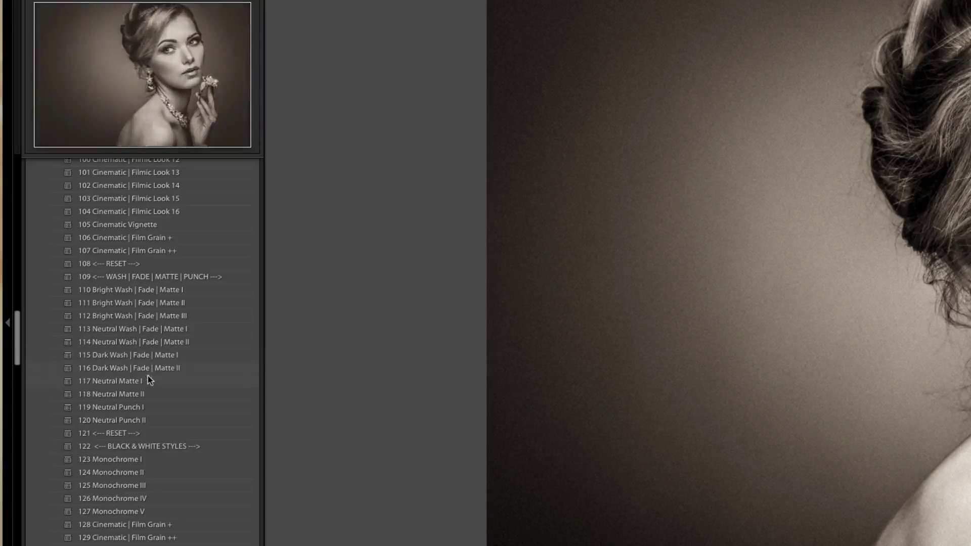
pyautogui.scroll(-2, 144, 409)
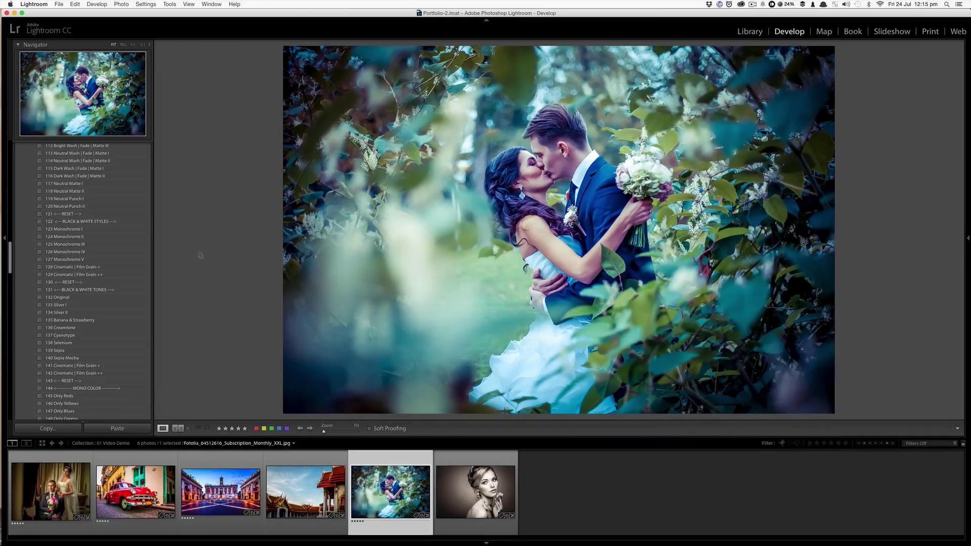
# Preview the Black & White Tones presets on the kissing couple photo, and open the city square photo to examine the Mono Color presets.
pyautogui.scroll(-2, 92, 296)
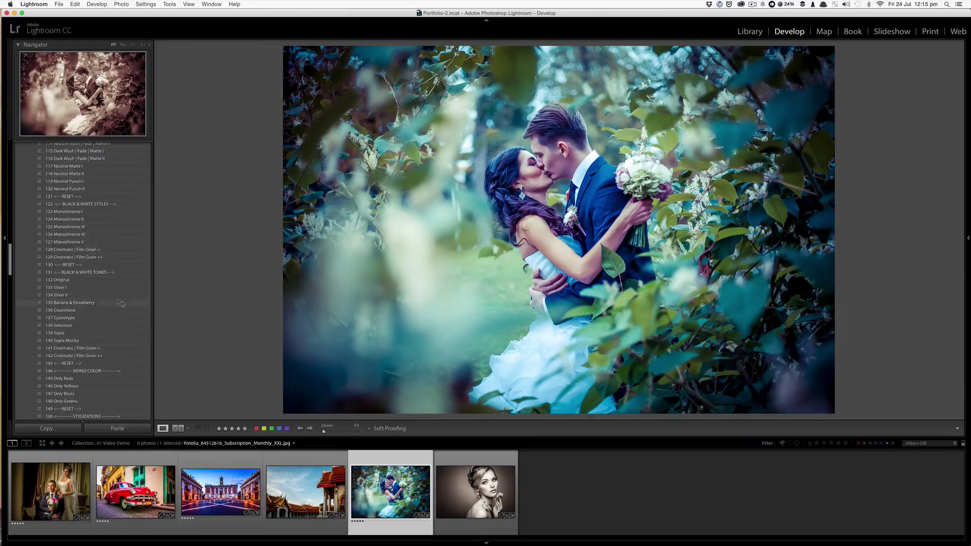
pyautogui.scroll(-2, 92, 296)
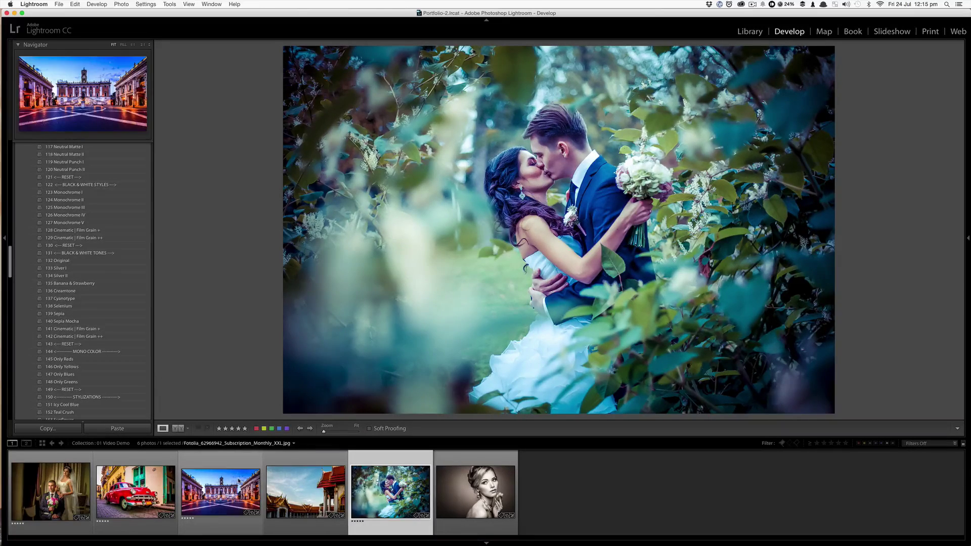
pyautogui.click(239, 481)
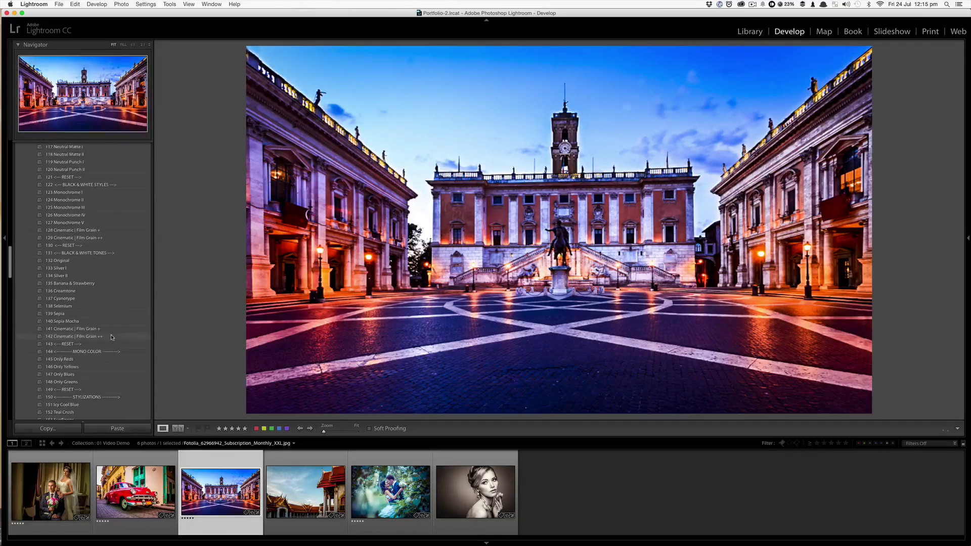
pyautogui.scroll(-3, 112, 337)
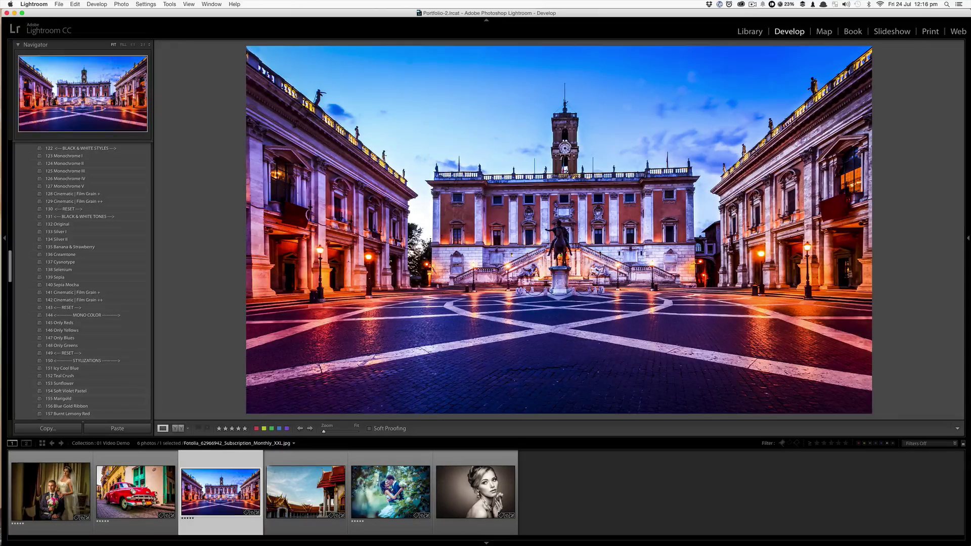
# Open the temple photo and look through the Mono Color and Stylizations presets.
pyautogui.click(284, 477)
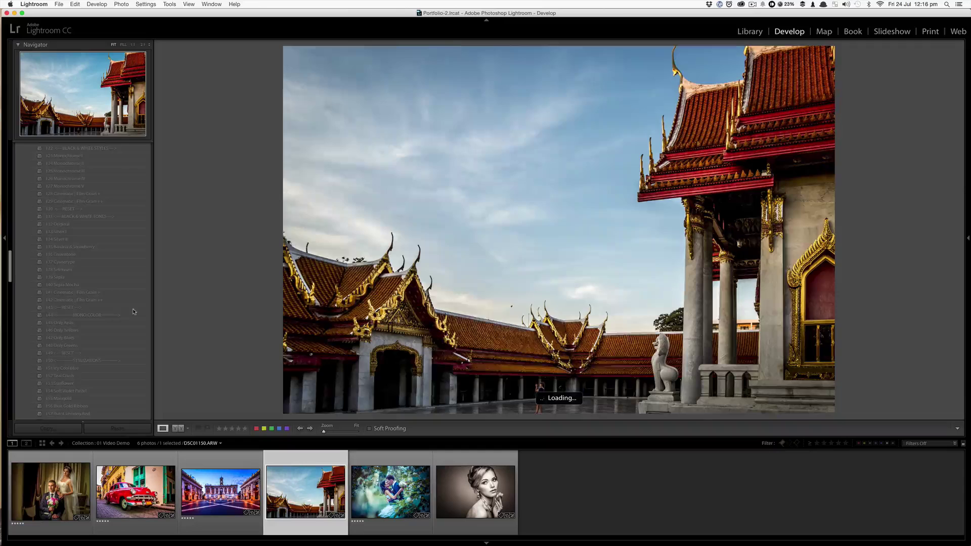
pyautogui.scroll(-2, 116, 303)
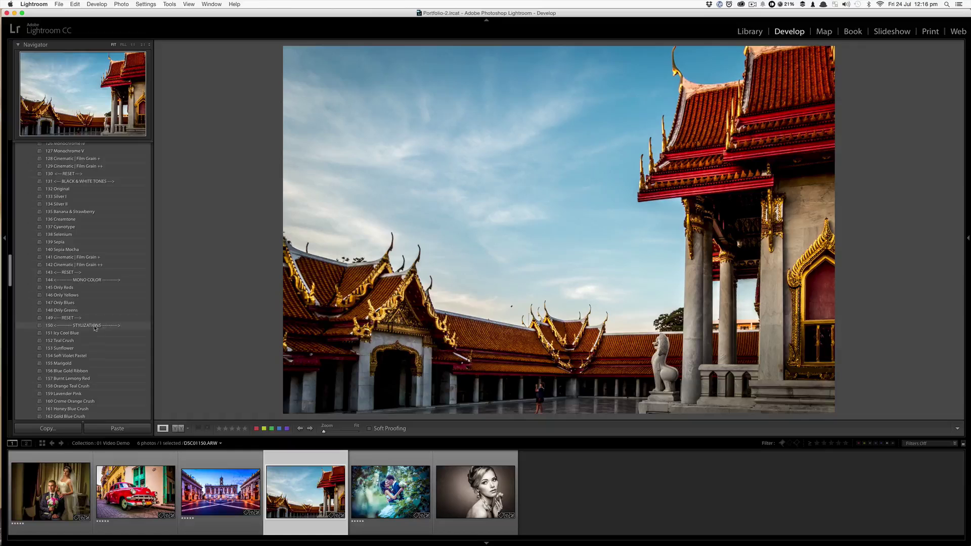
pyautogui.scroll(3, 91, 339)
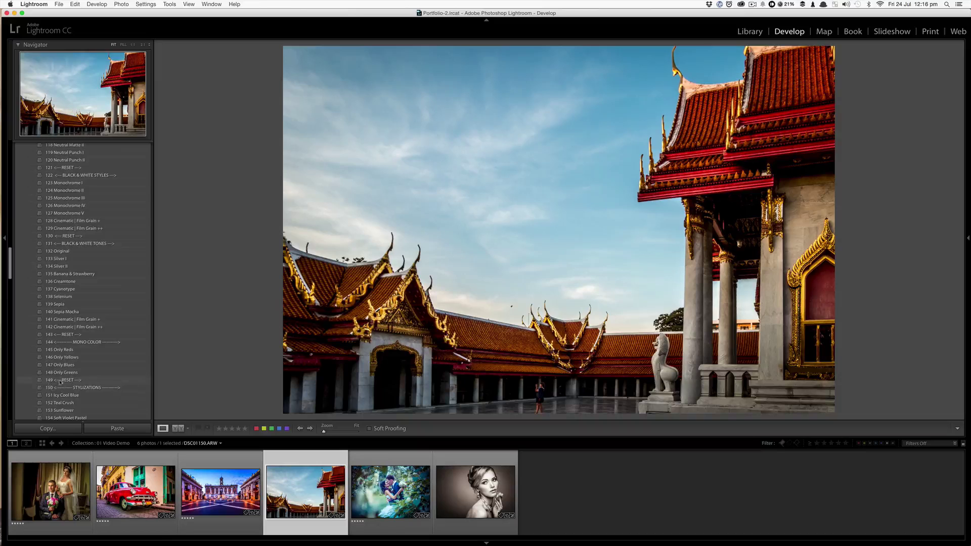
pyautogui.scroll(-5, 52, 381)
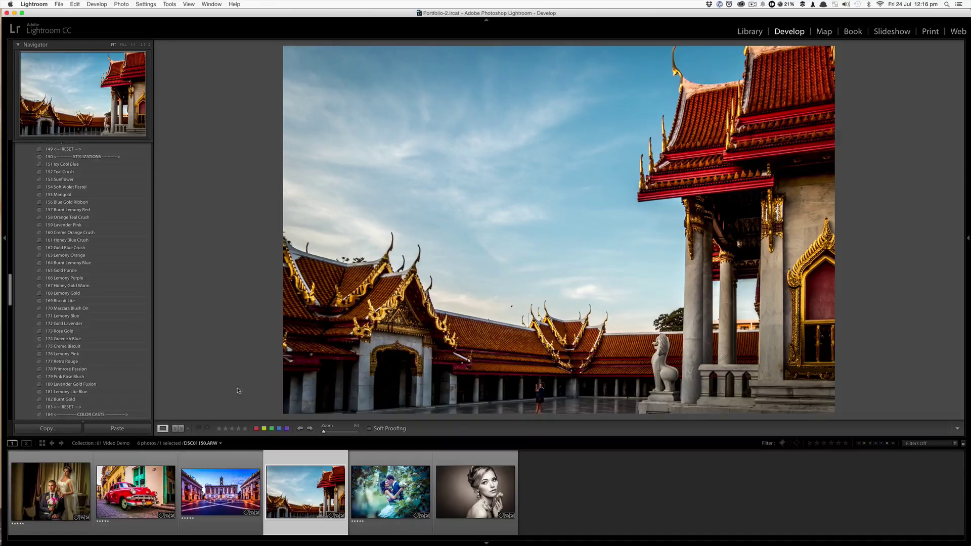
# Examine the Haze and Smart Contrast presets at the end of the Ultimate Workflow collection and return to its beginning.
pyautogui.scroll(-10, 89, 354)
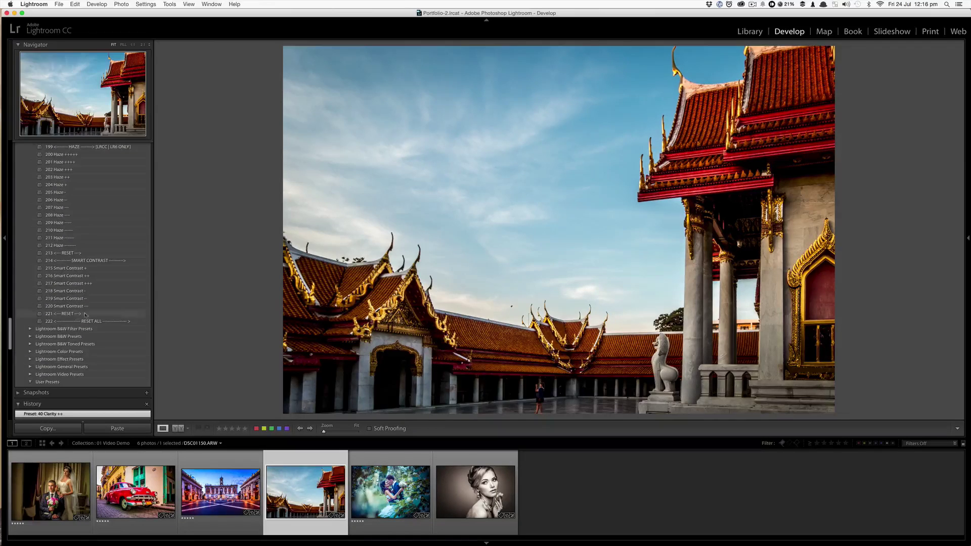
pyautogui.scroll(10, 94, 332)
pyautogui.scroll(-10, 88, 358)
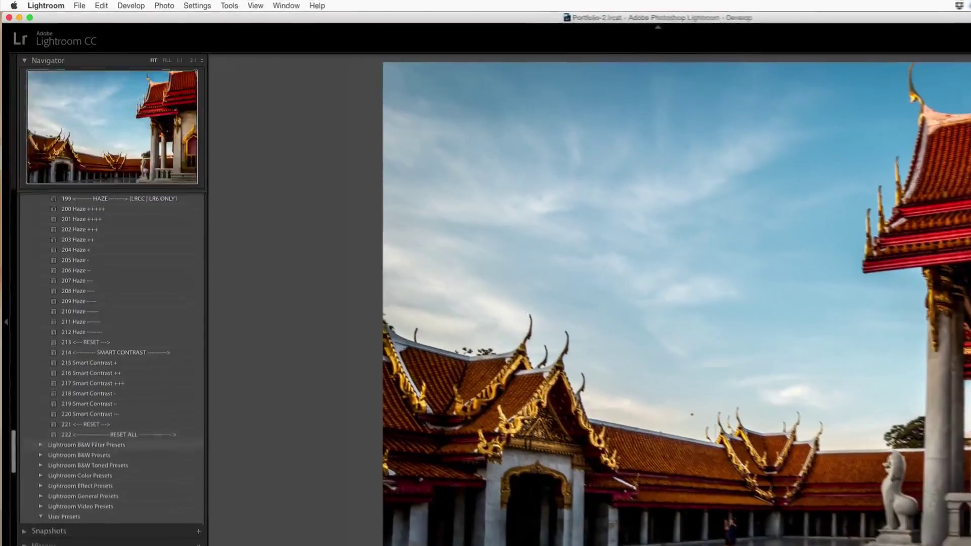
pyautogui.scroll(20, 132, 455)
pyautogui.scroll(12, 132, 450)
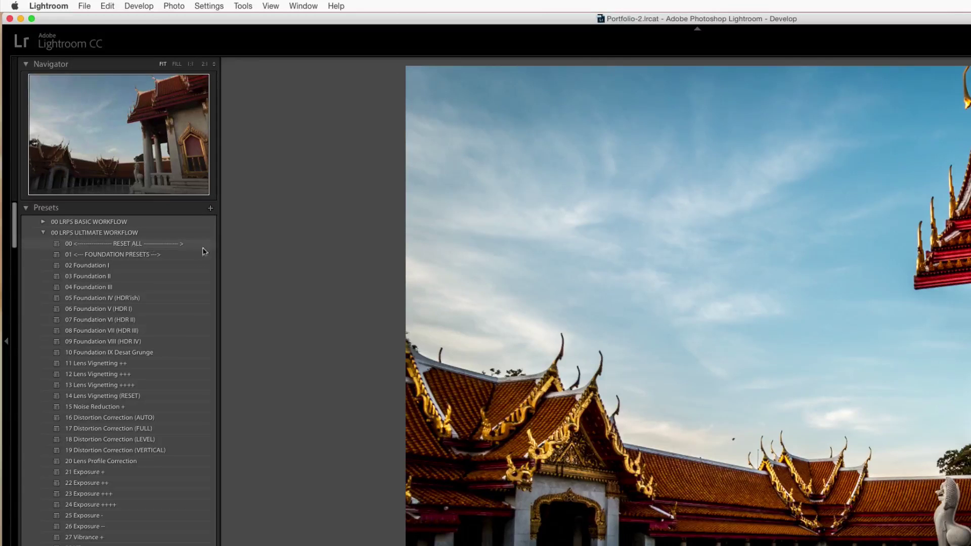
# Open the red car photo and look through the Stylizations presets from 151 Icy Cool Blue to 182 Burnt Gold.
pyautogui.scroll(-9, 146, 510)
pyautogui.scroll(-10, 145, 510)
pyautogui.scroll(-3, 145, 508)
pyautogui.scroll(-3, 145, 510)
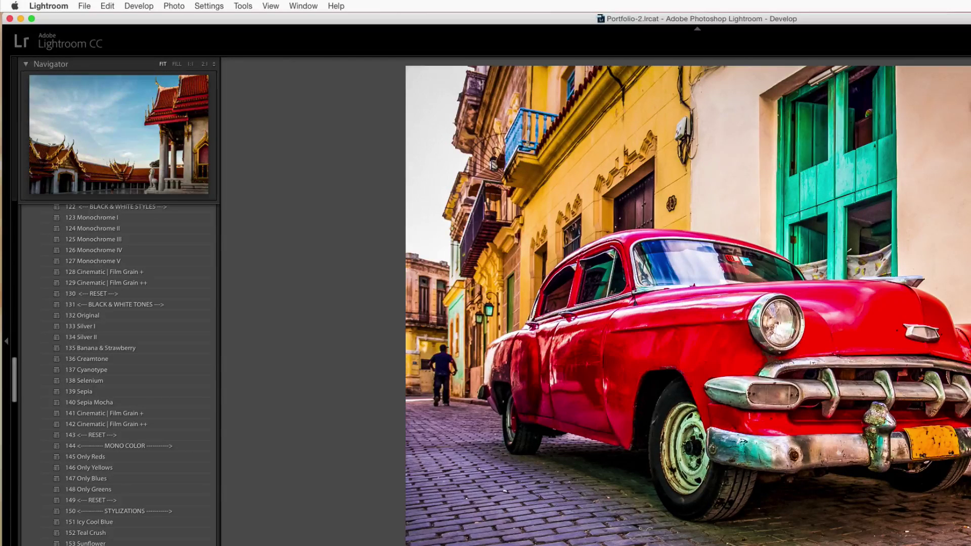
pyautogui.scroll(-5, 177, 522)
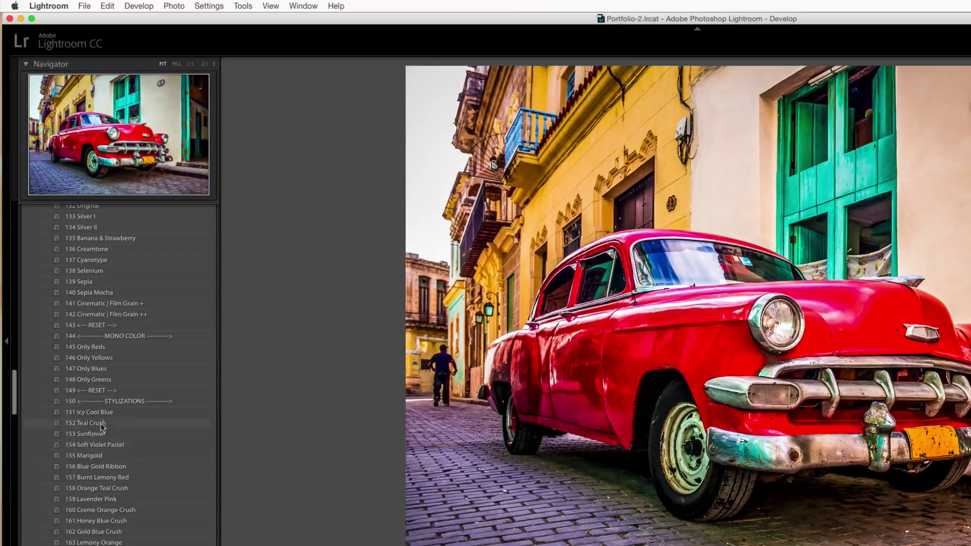
pyautogui.scroll(-10, 120, 501)
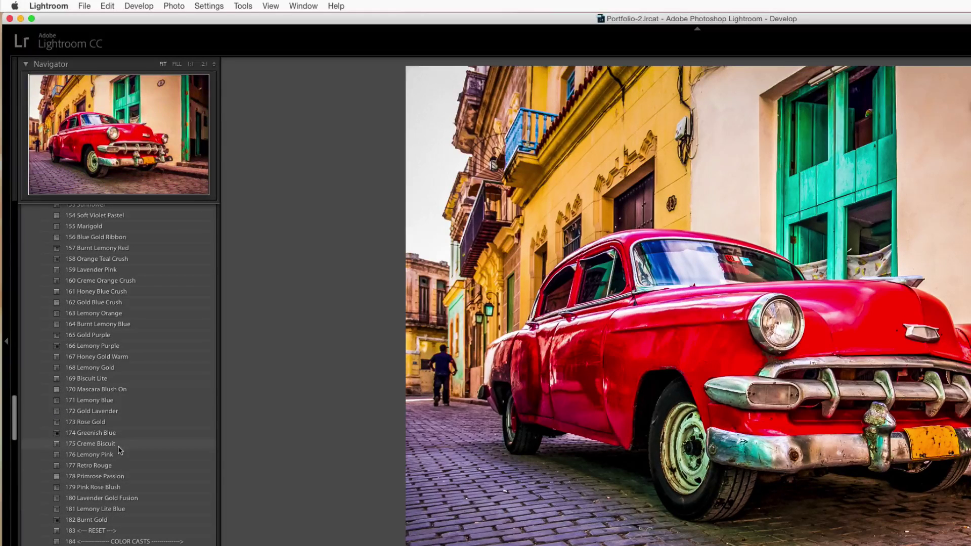
pyautogui.scroll(3, 152, 260)
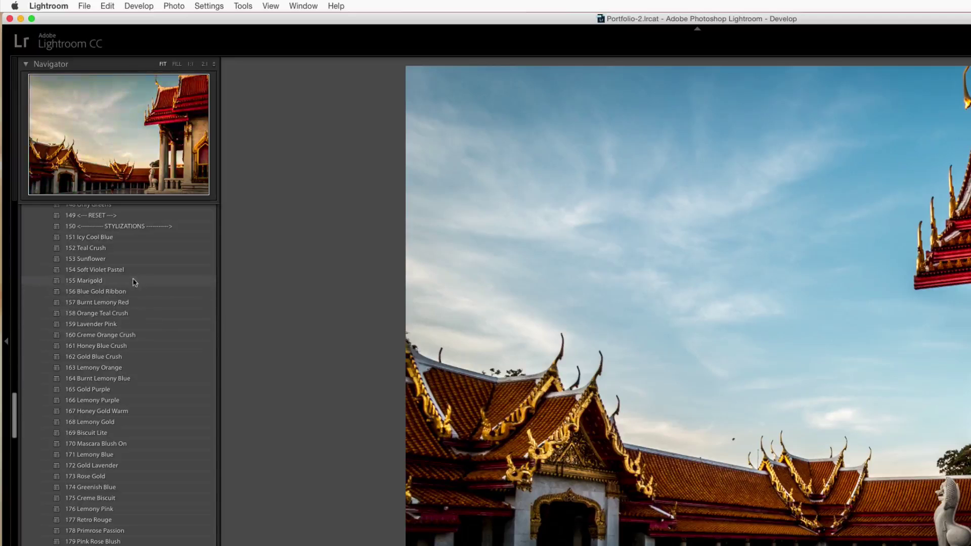
# Preview the Stylizations presets on the portrait of the woman and on the wedding couple photo.
pyautogui.press('Right')
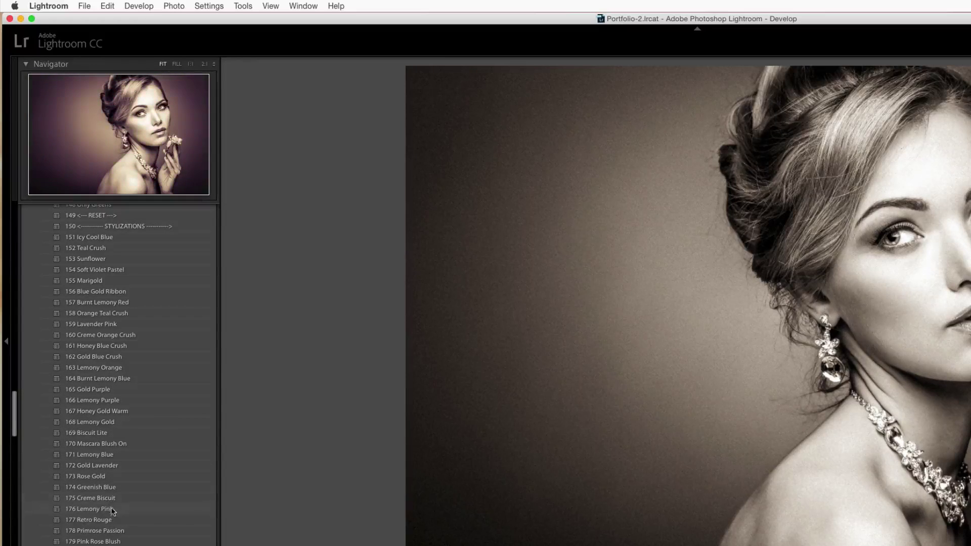
pyautogui.scroll(-1, 110, 534)
pyautogui.scroll(5, 120, 405)
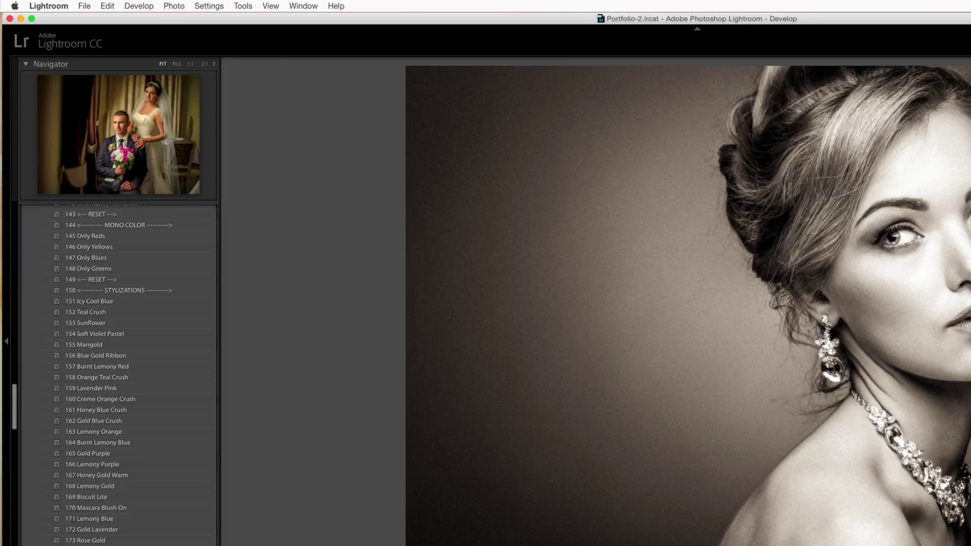
pyautogui.scroll(-5, 115, 507)
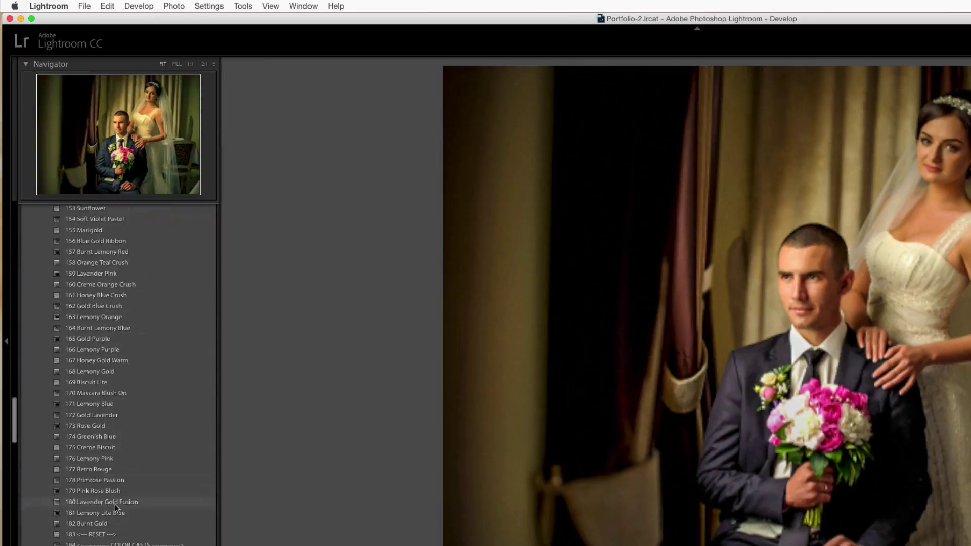
# Look through the Color Casts and Haze presets with the wedding couple photo open, and return to the beginning of the Ultimate Workflow collection.
pyautogui.scroll(-15, 116, 508)
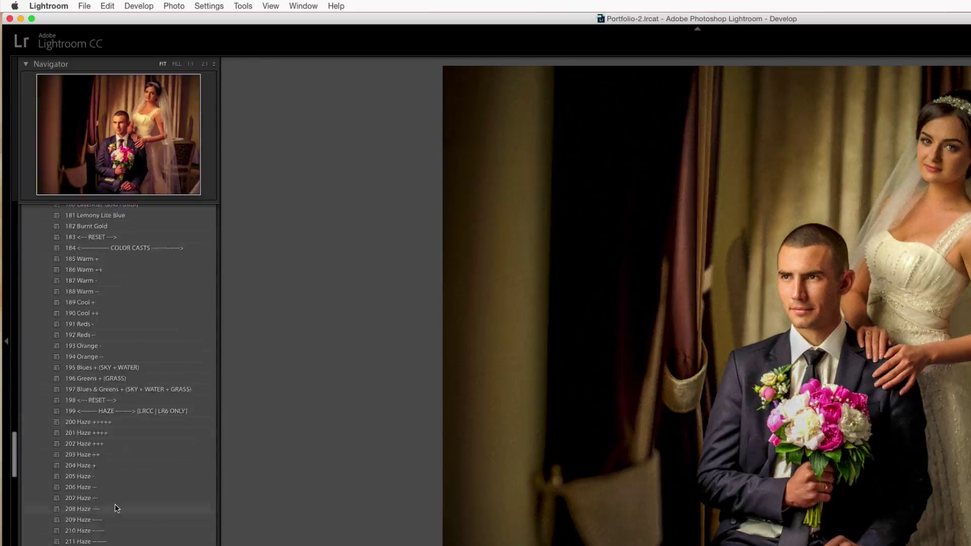
pyautogui.scroll(-2, 118, 508)
pyautogui.scroll(-1, 123, 445)
pyautogui.scroll(2, 127, 427)
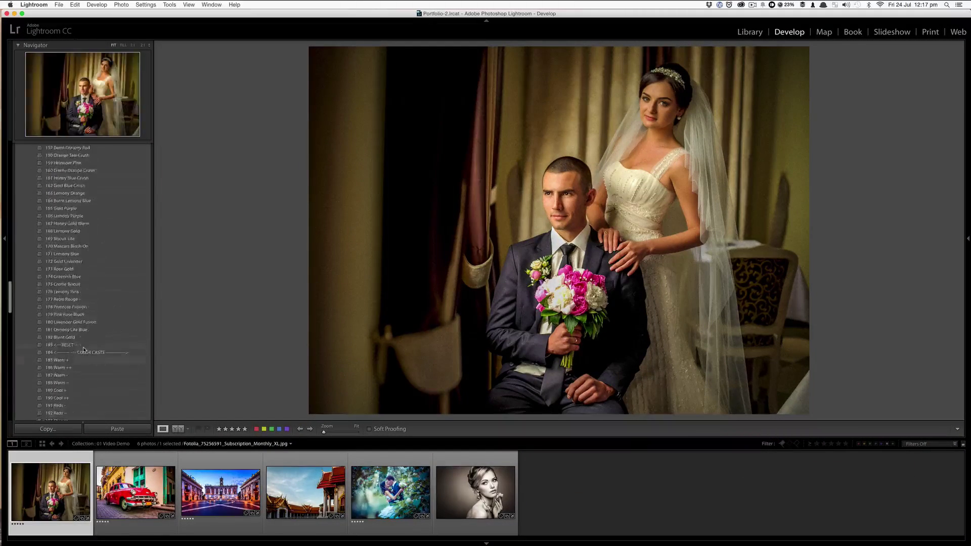
pyautogui.scroll(15, 84, 350)
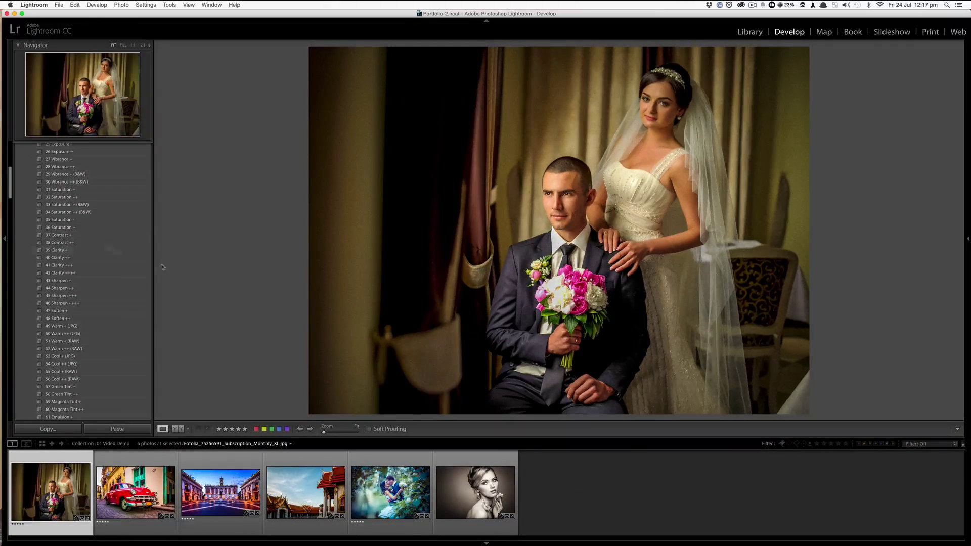
pyautogui.scroll(10, 137, 289)
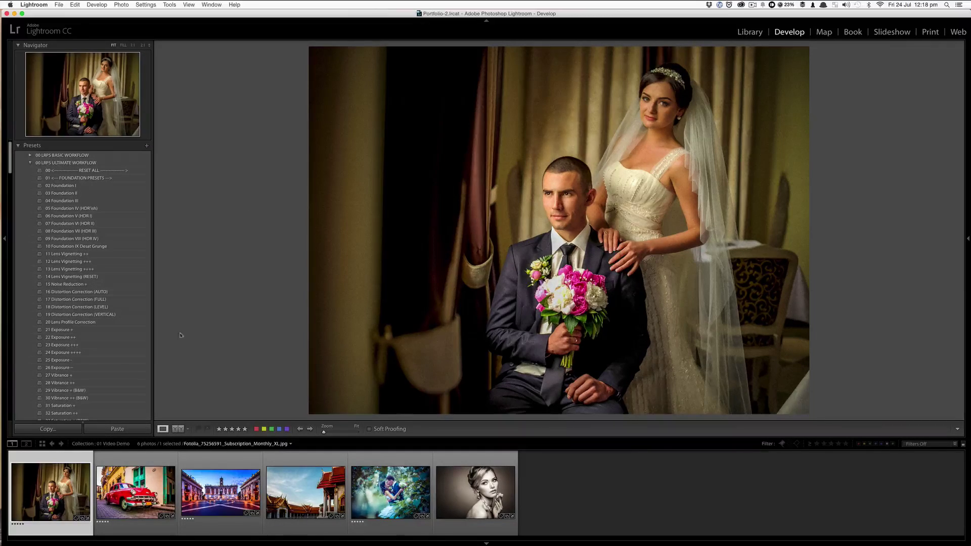
# Apply the 89 Cinematic | Filmic Look 01 preset to the wedding couple photo.
pyautogui.scroll(-20, 122, 364)
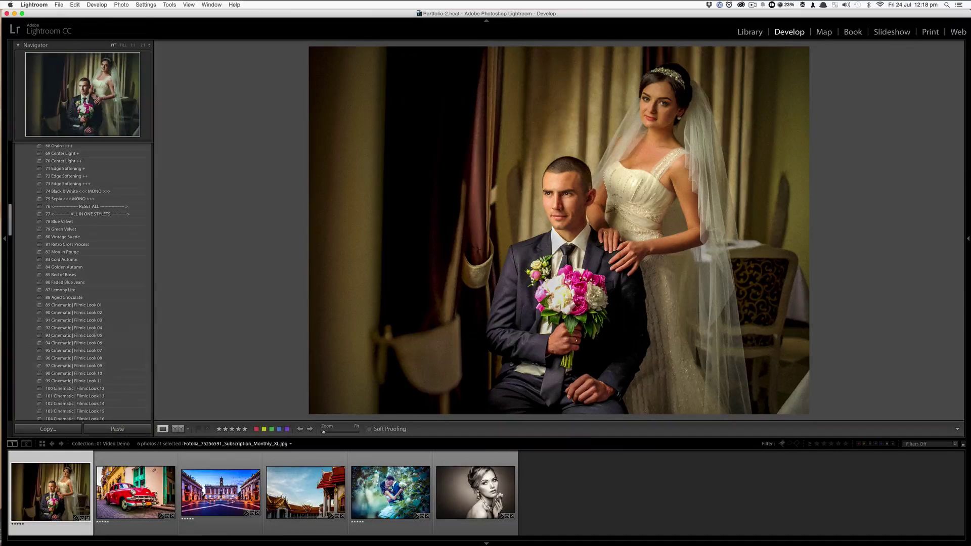
pyautogui.click(106, 307)
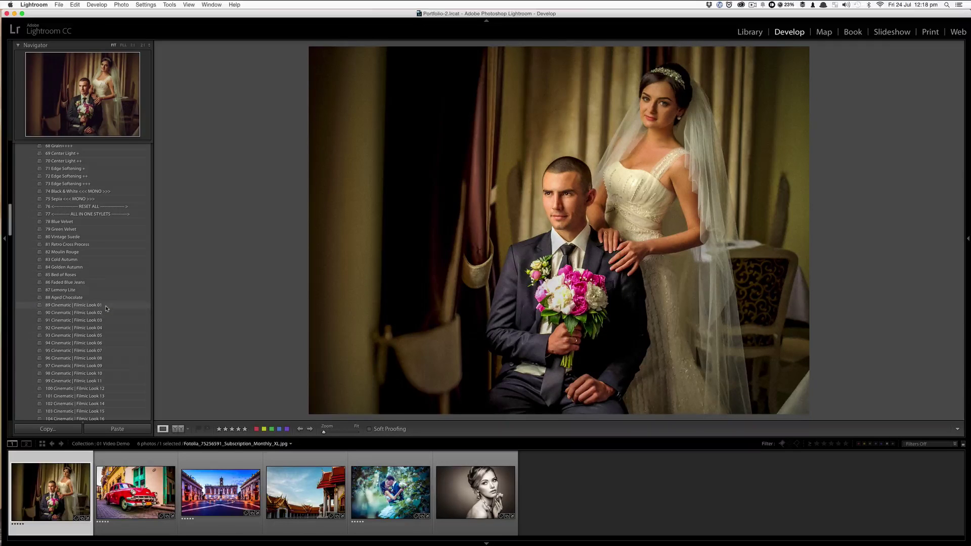
pyautogui.click(106, 306)
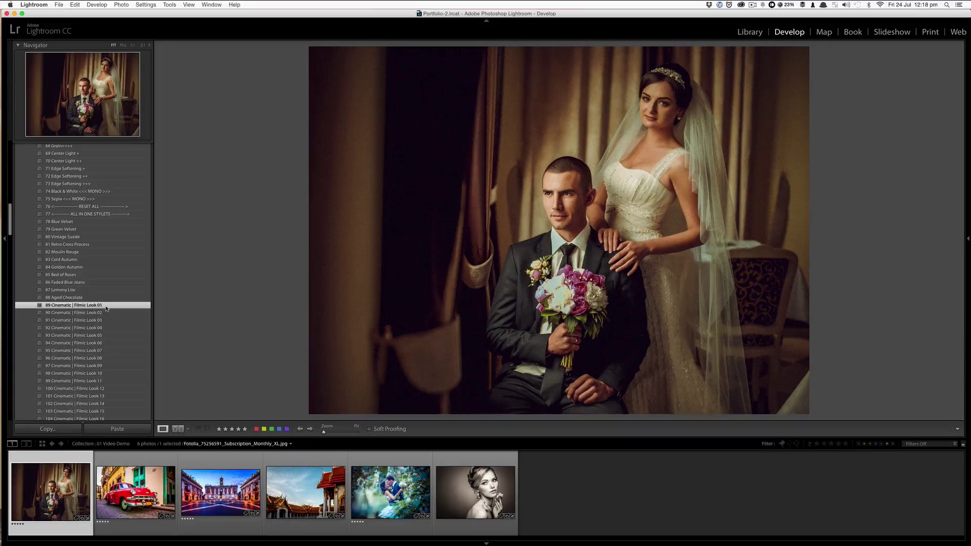
pyautogui.scroll(-5, 106, 308)
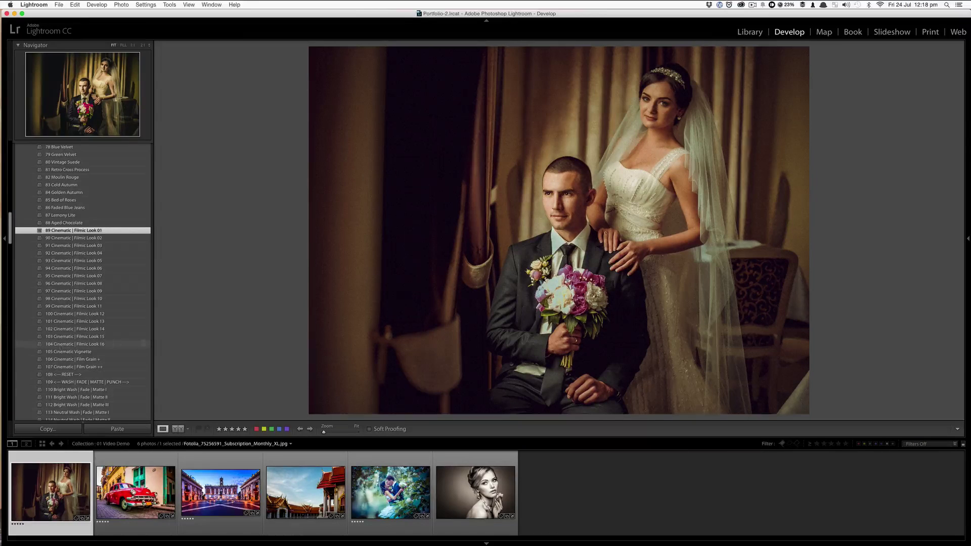
# Open the red car photo and apply the 161 Honey Blue Crush stylization preset to it.
pyautogui.click(158, 472)
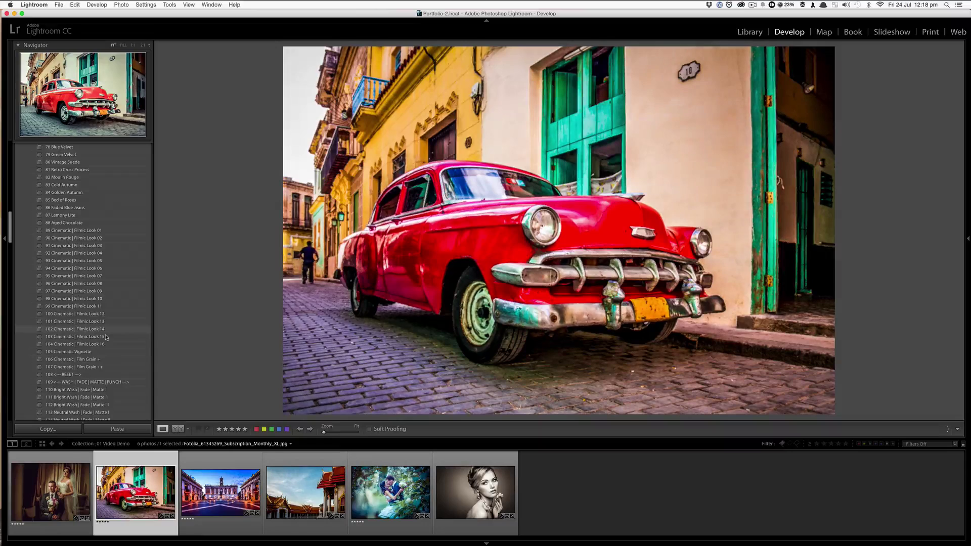
pyautogui.scroll(-15, 106, 337)
pyautogui.scroll(-2, 107, 337)
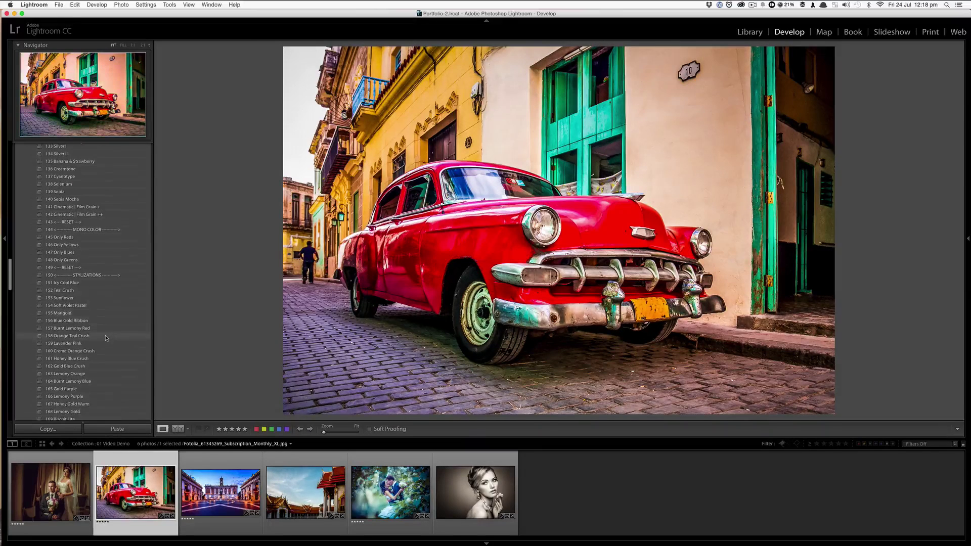
pyautogui.click(96, 359)
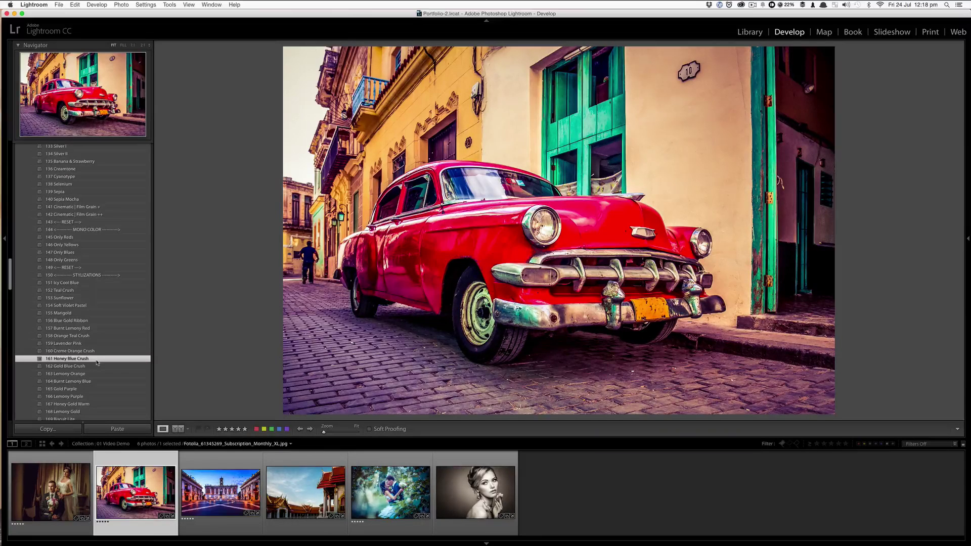
# Open the city square photo and apply the 94 Cinematic | Filmic Look 06 and 105 Cinematic Vignette presets.
pyautogui.click(221, 491)
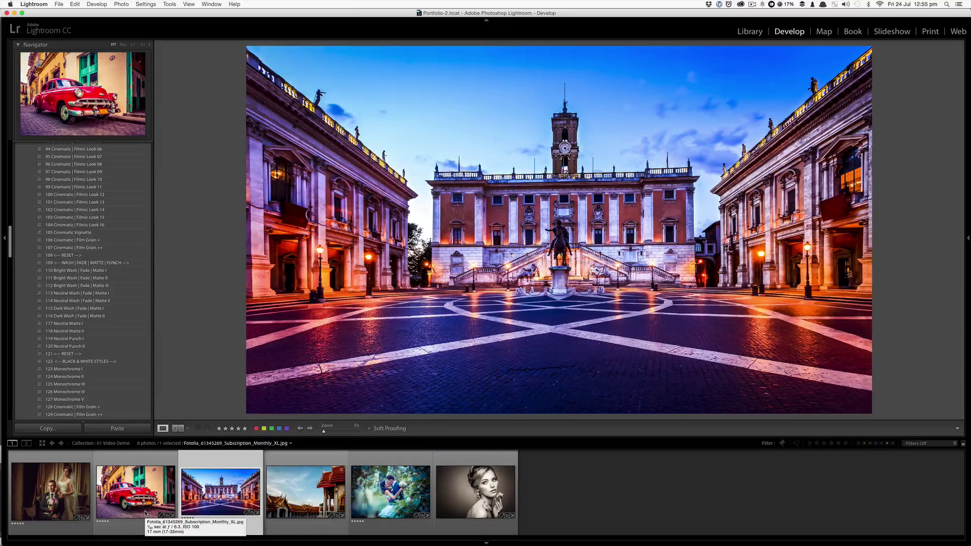
pyautogui.scroll(1, 122, 248)
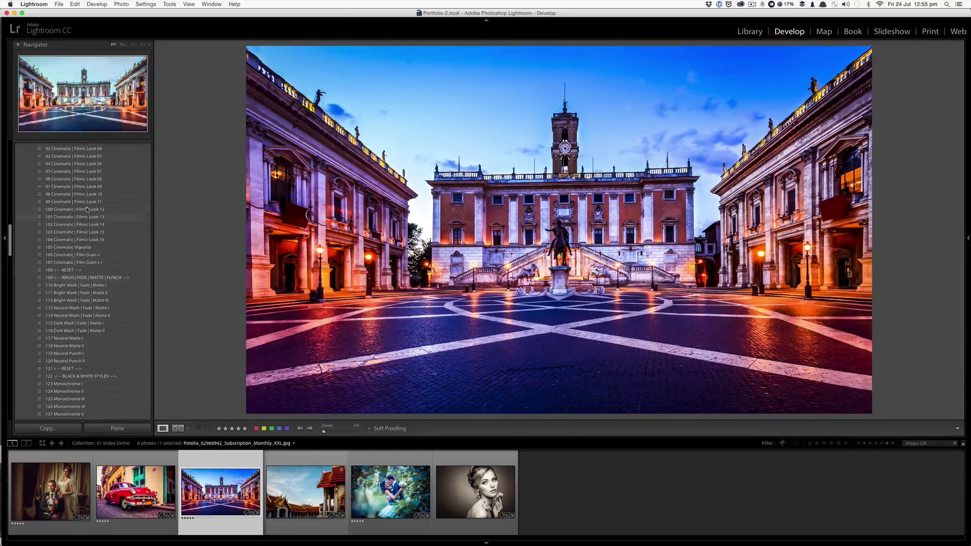
pyautogui.scroll(2, 87, 209)
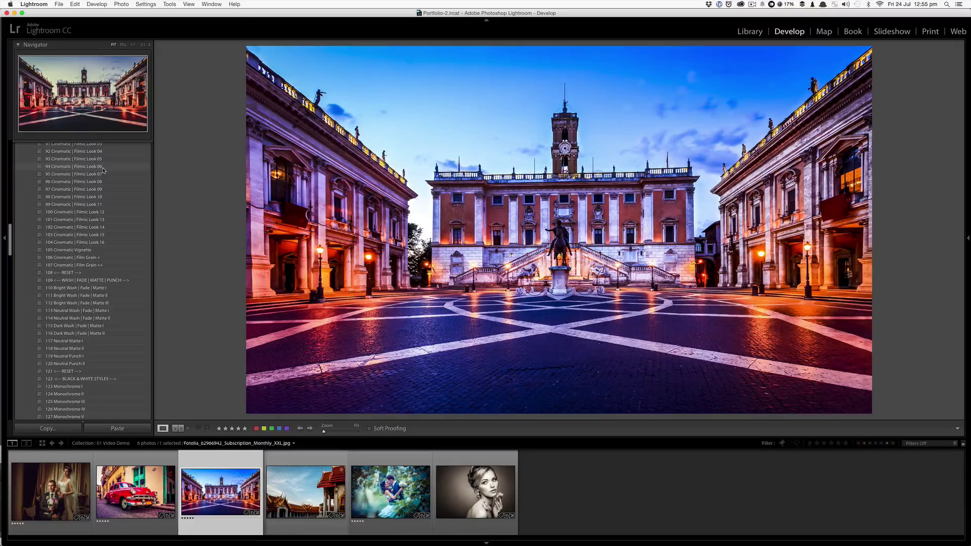
pyautogui.click(103, 167)
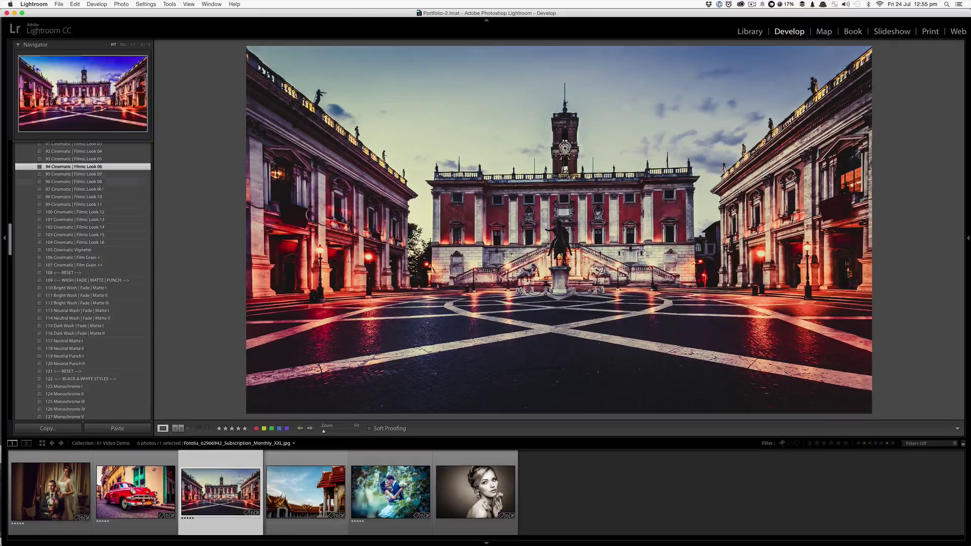
pyautogui.scroll(10, 104, 212)
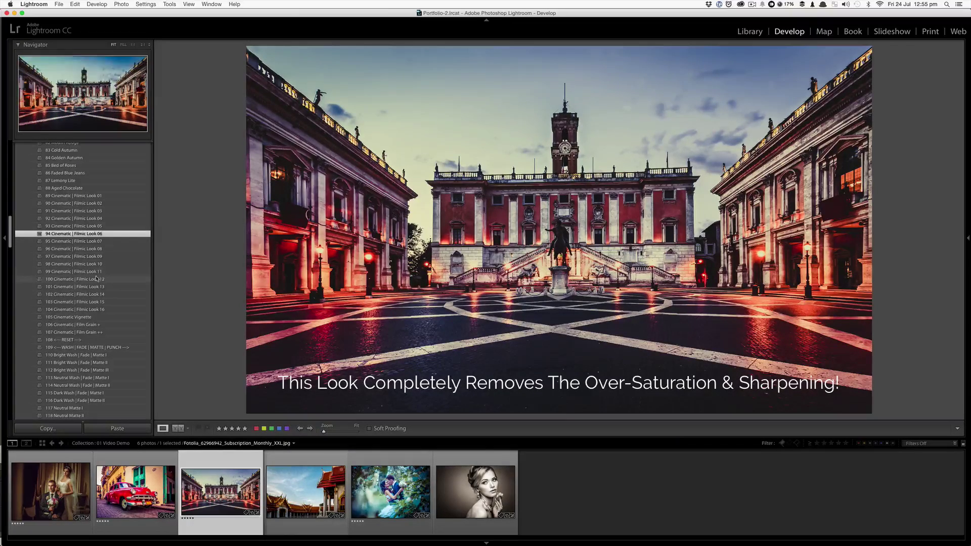
pyautogui.click(98, 318)
# Open the temple photo and try the Only Reds, Only Yellows, Only Blues and Only Greens presets, ending on 145 Only Reds.
pyautogui.click(291, 488)
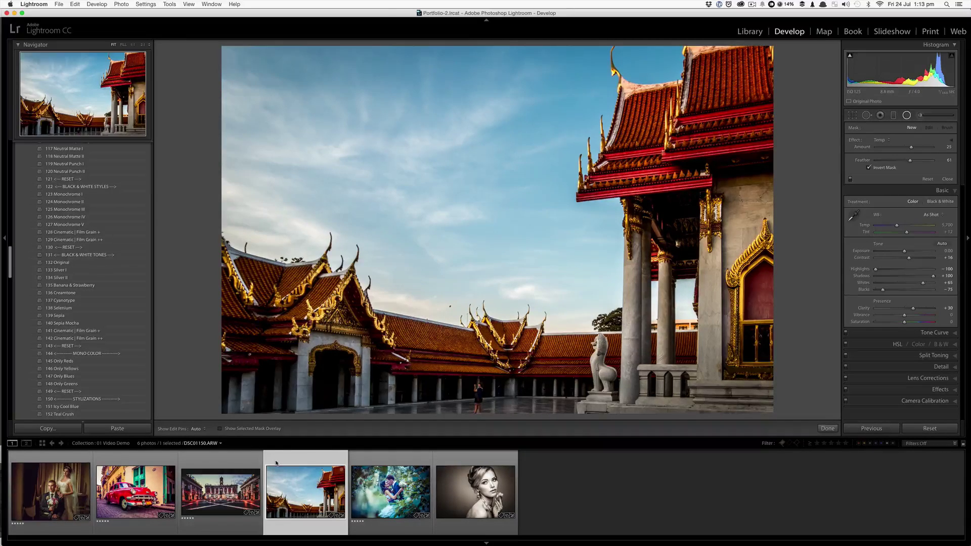
pyautogui.click(74, 361)
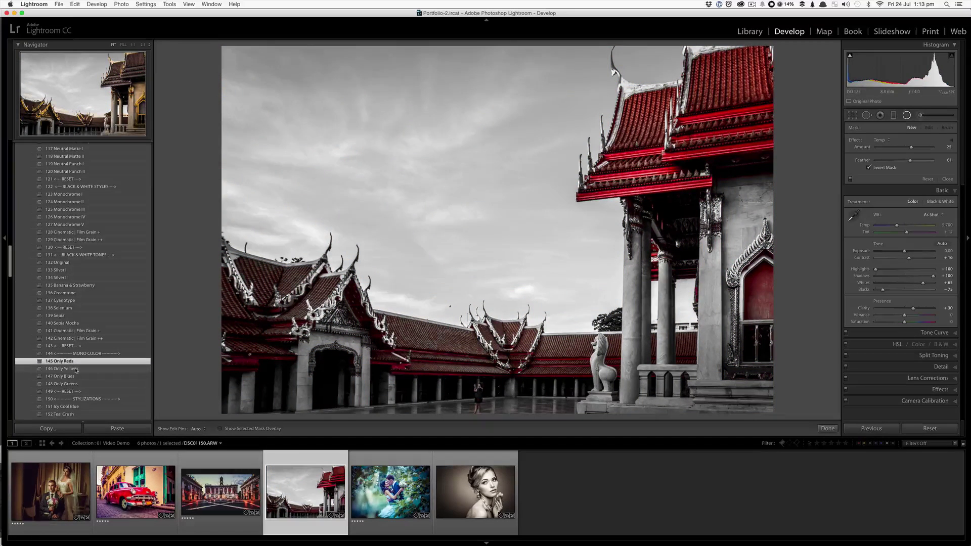
pyautogui.click(76, 369)
pyautogui.click(75, 376)
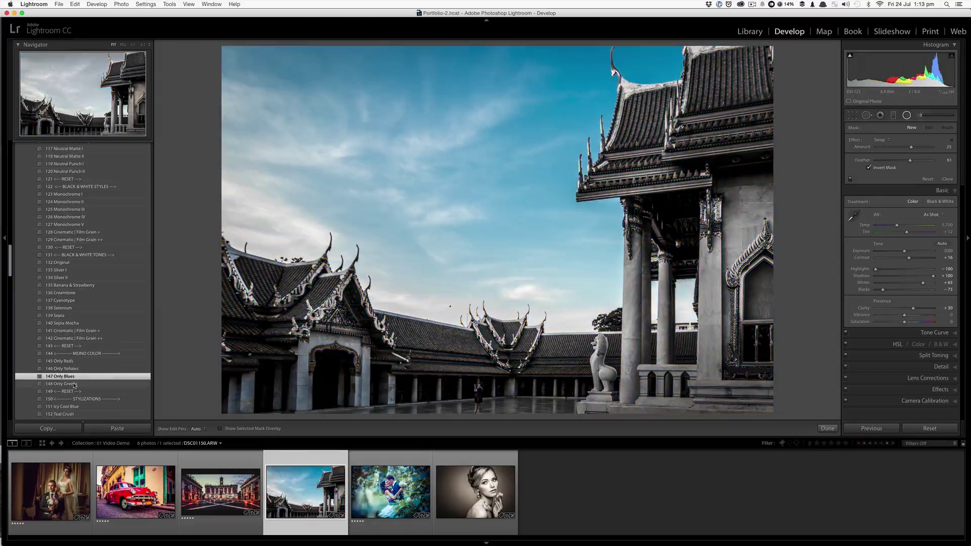
pyautogui.click(75, 384)
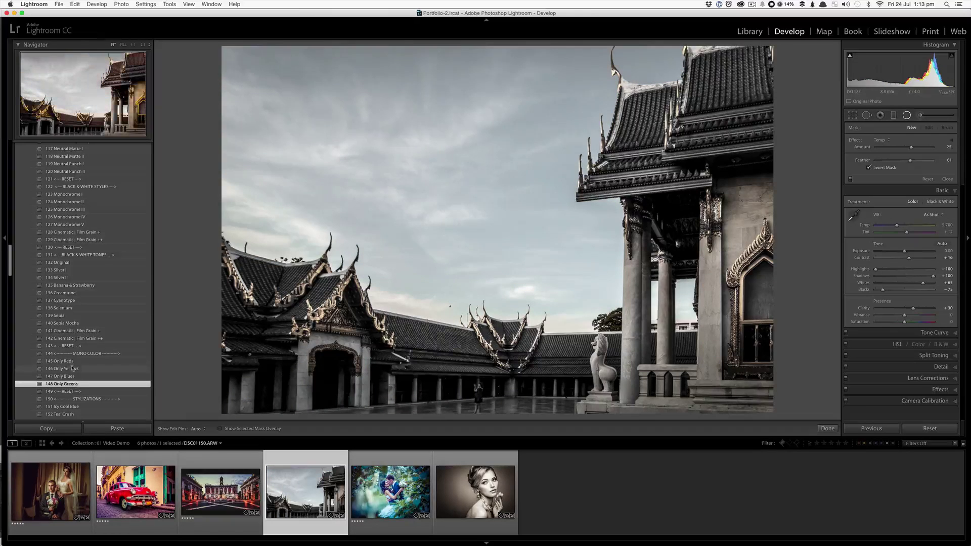
pyautogui.click(73, 361)
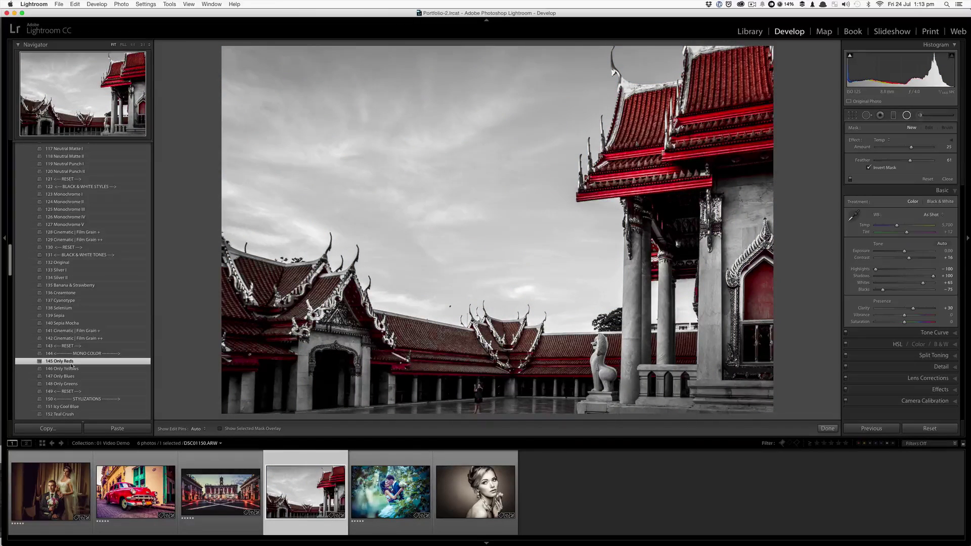
# Try the 155 Marigold, 162 Gold Blue Crush and 165 Gold Purple stylization presets on the temple photo.
pyautogui.scroll(-5, 85, 354)
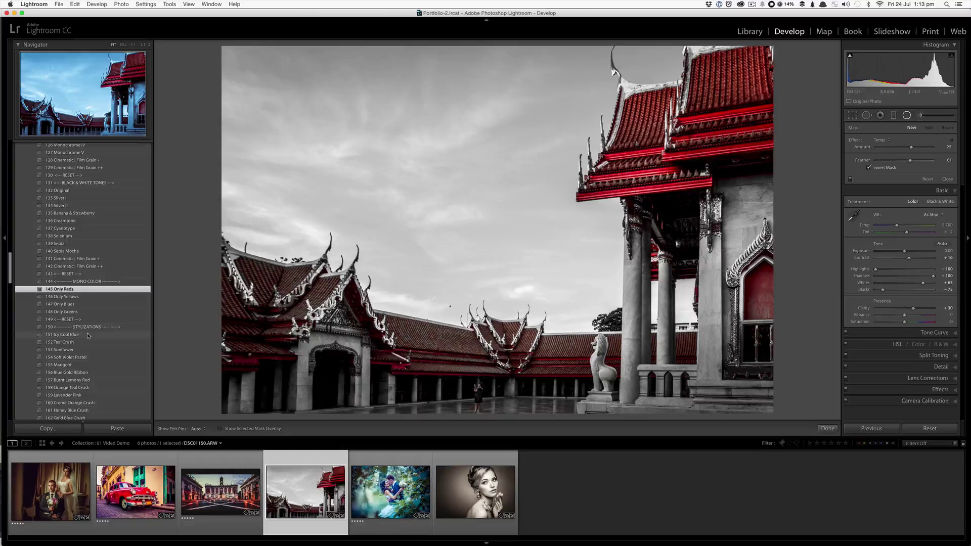
pyautogui.scroll(-1, 88, 336)
pyautogui.click(92, 356)
pyautogui.scroll(-5, 93, 354)
pyautogui.click(94, 339)
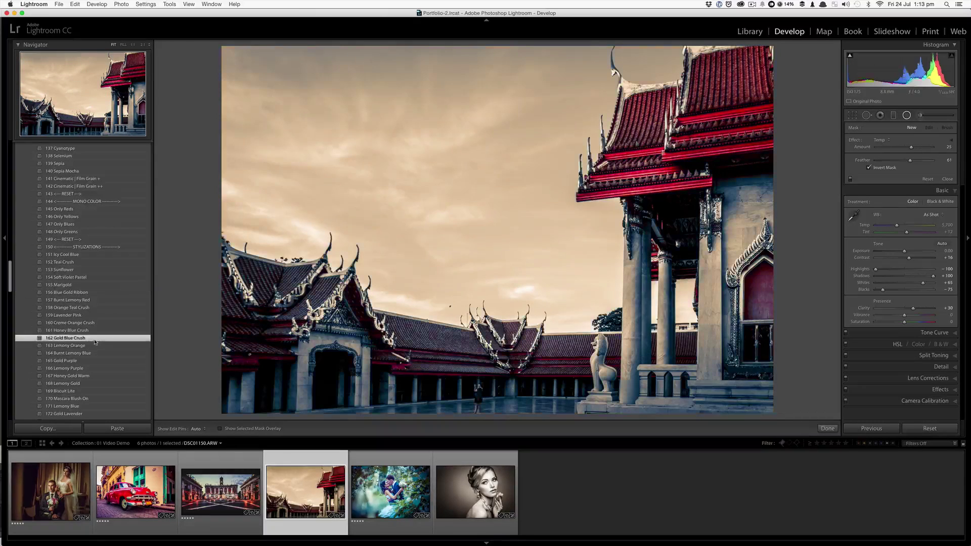
pyautogui.click(94, 286)
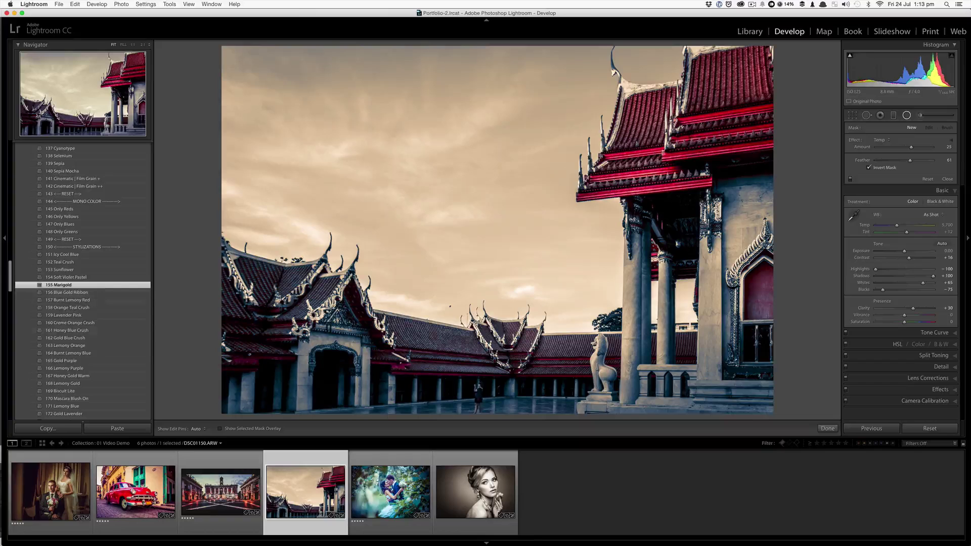
pyautogui.click(91, 361)
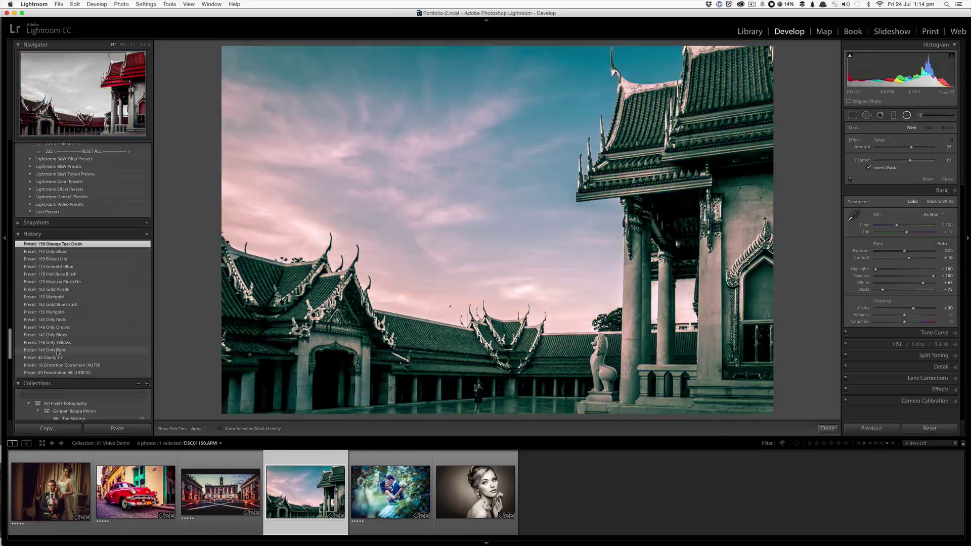
pyautogui.click(107, 286)
# Restore the temple photo to its 40 Clarity ++ state in the edit history.
pyautogui.scroll(-3, 108, 289)
pyautogui.scroll(-20, 107, 289)
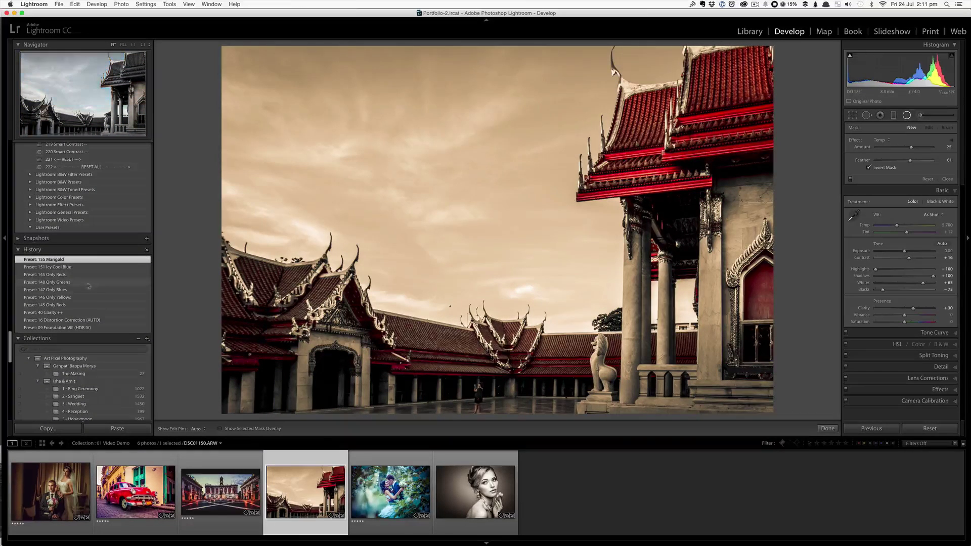
pyautogui.click(69, 312)
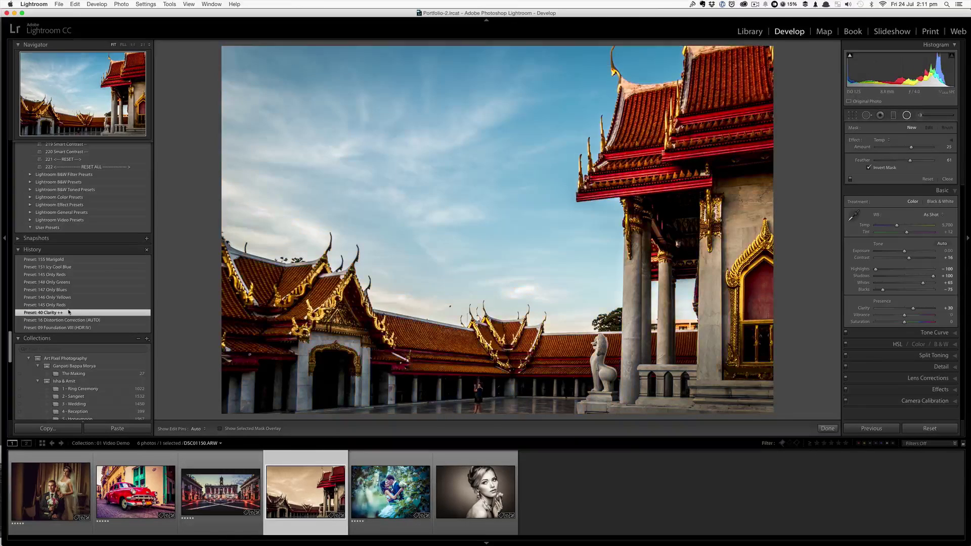
# Apply the 189 Cool +, 195 Blues + (SKY + WATER) and 176 Lemony Pink presets to the temple photo.
pyautogui.scroll(8, 69, 312)
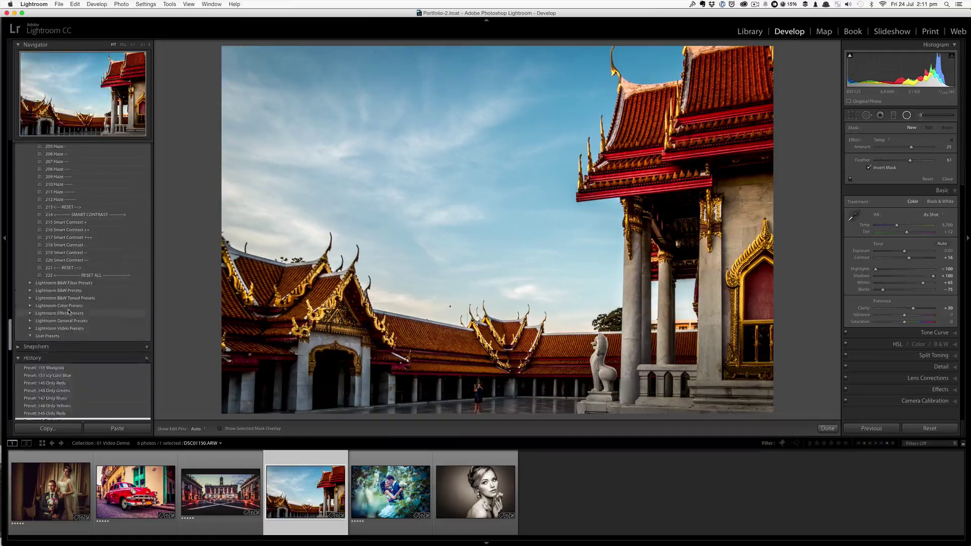
pyautogui.scroll(2, 70, 308)
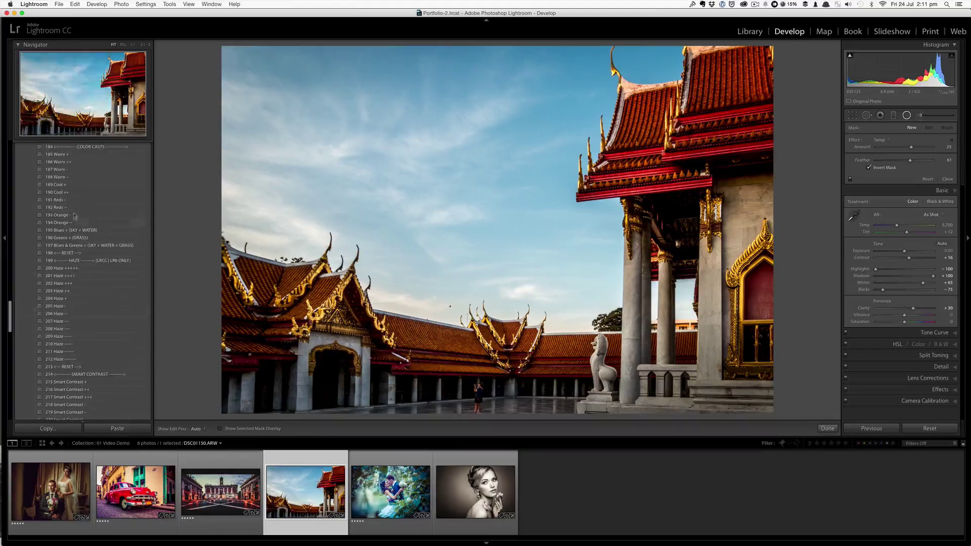
pyautogui.click(72, 186)
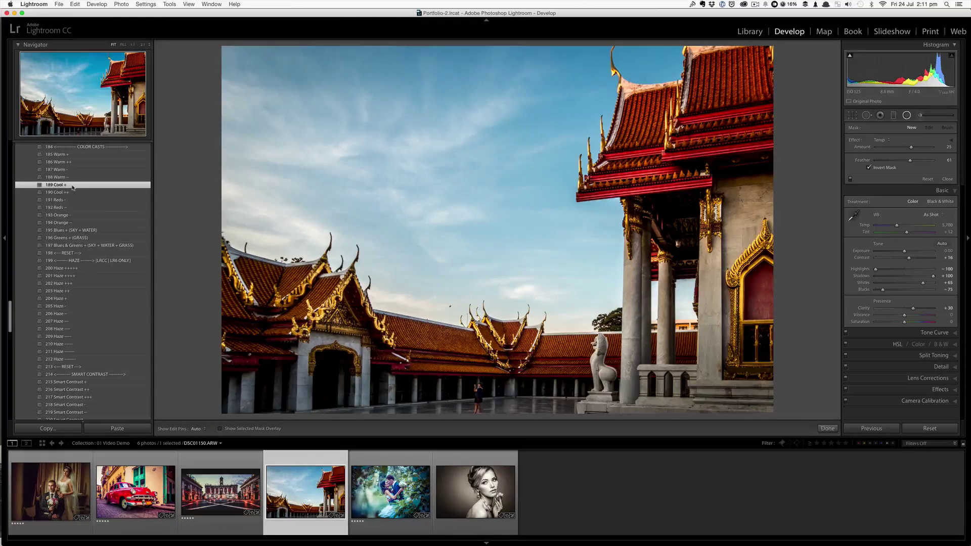
pyautogui.click(67, 230)
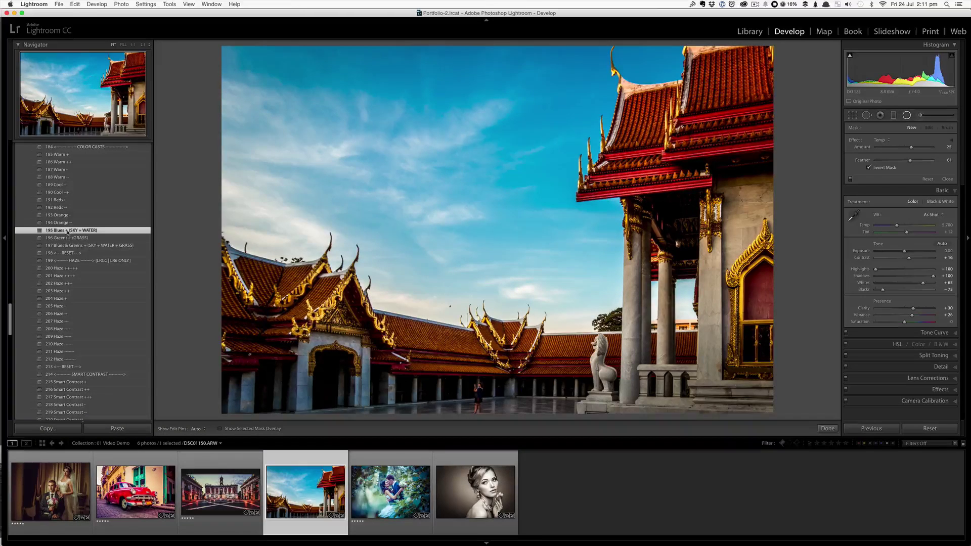
pyautogui.scroll(8, 76, 238)
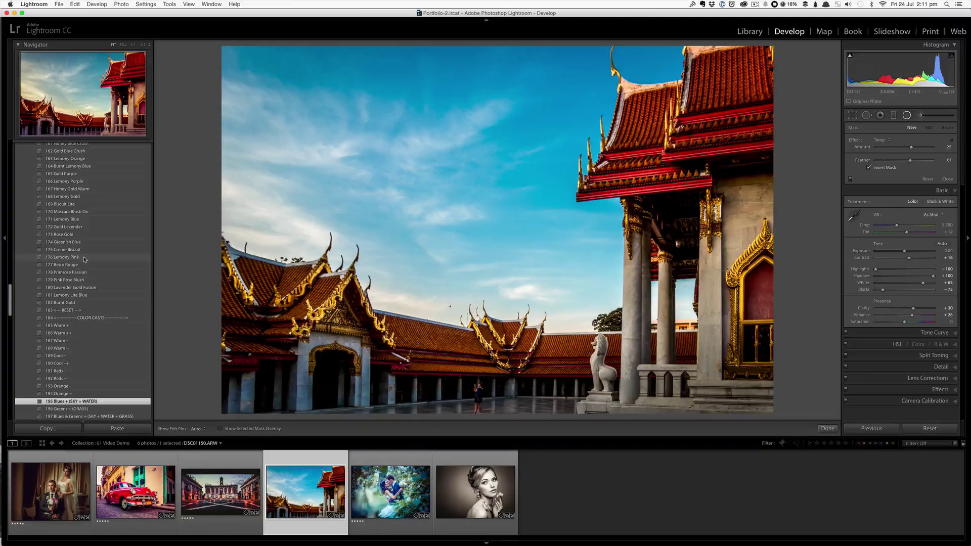
pyautogui.click(85, 258)
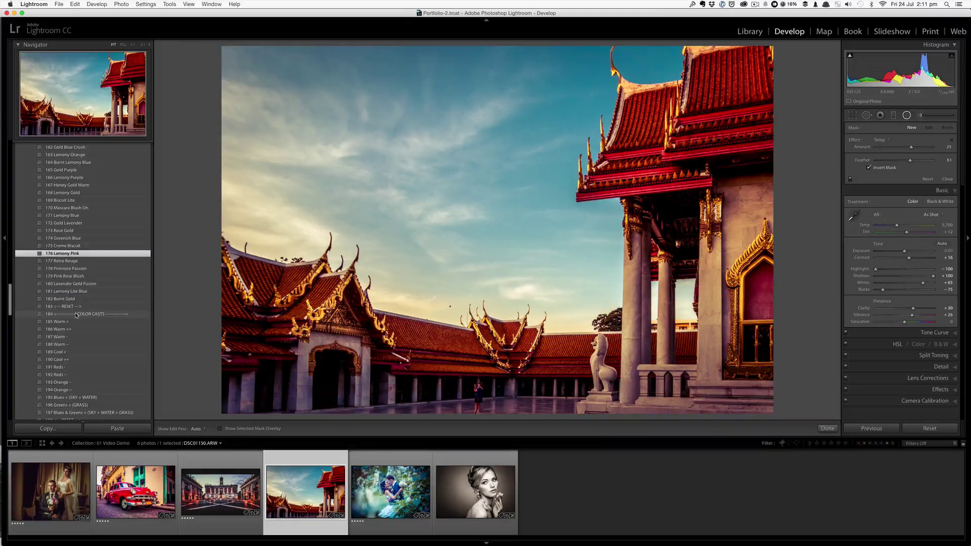
# Apply the 206 Haze -- and 215 Smart Contrast + presets to the temple photo.
pyautogui.scroll(-5, 76, 315)
pyautogui.scroll(-1, 76, 315)
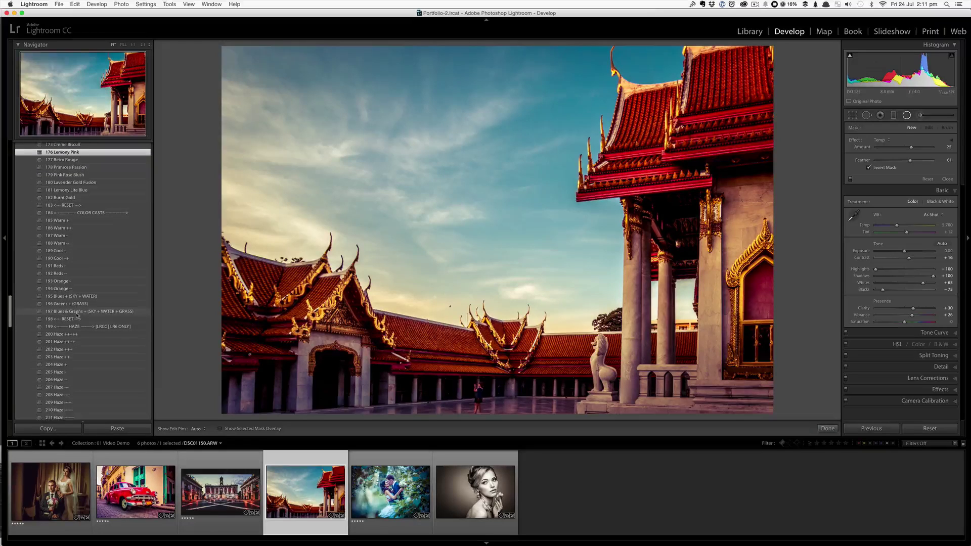
pyautogui.scroll(-1, 77, 317)
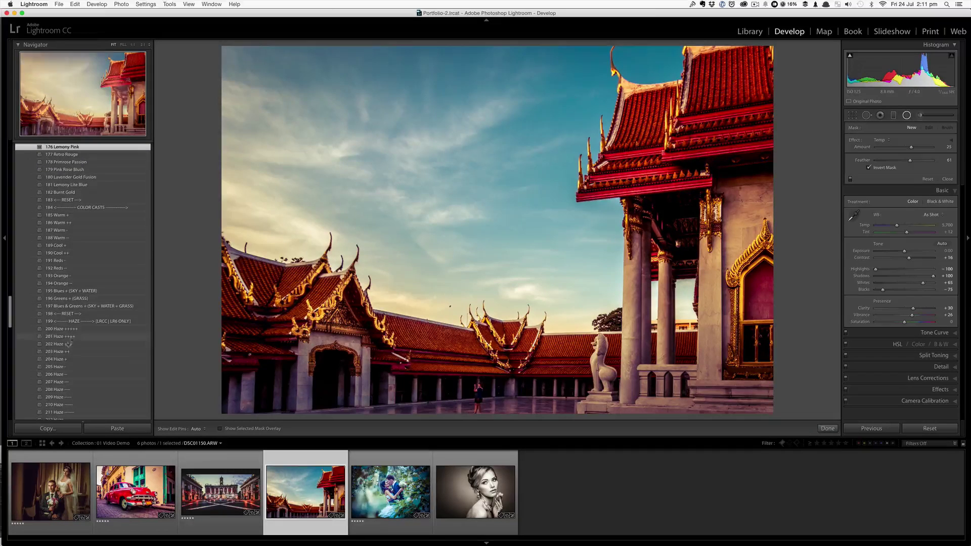
pyautogui.click(73, 375)
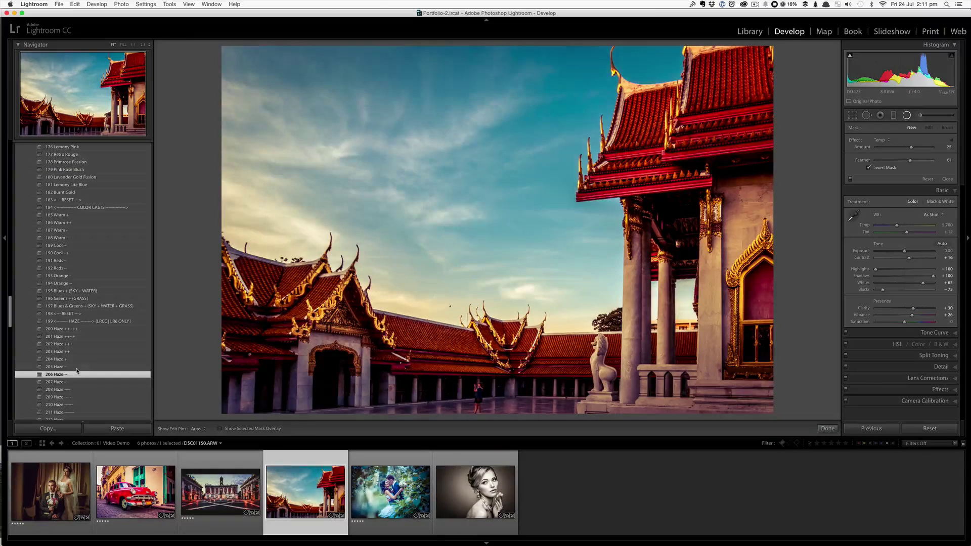
pyautogui.scroll(-5, 78, 374)
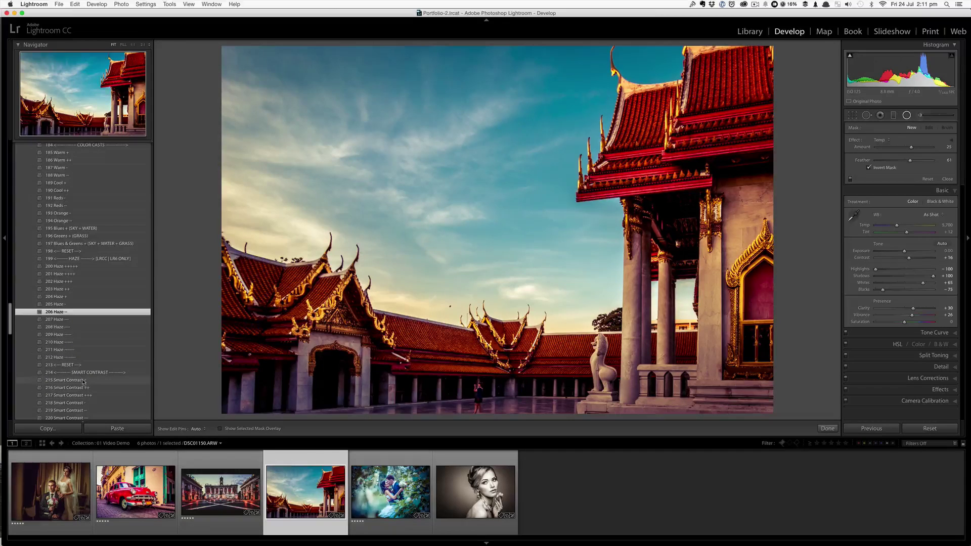
pyautogui.click(83, 382)
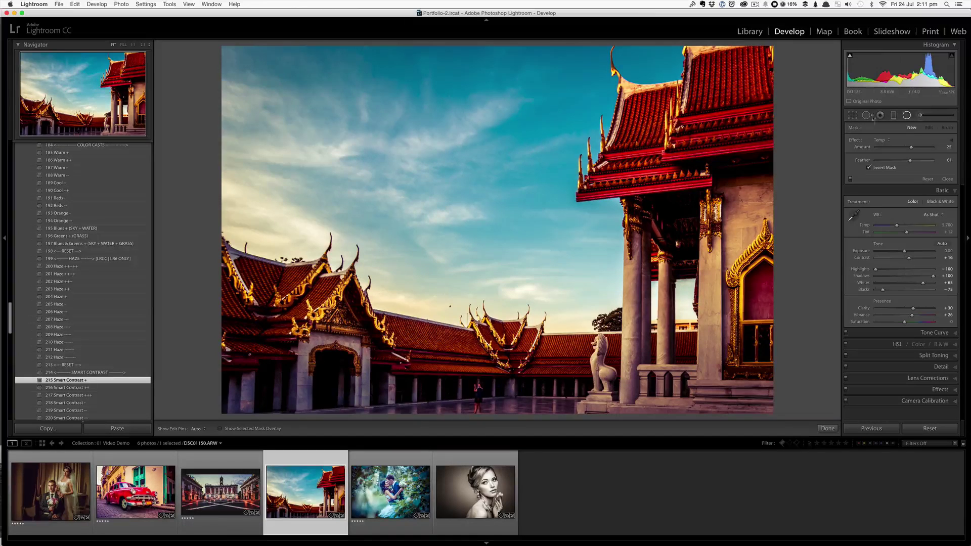
# Add a radial filter with the LRPS 100 Dodge (Lighten) + 1 Stop effect over the temple archway beside the courtyard.
pyautogui.click(907, 115)
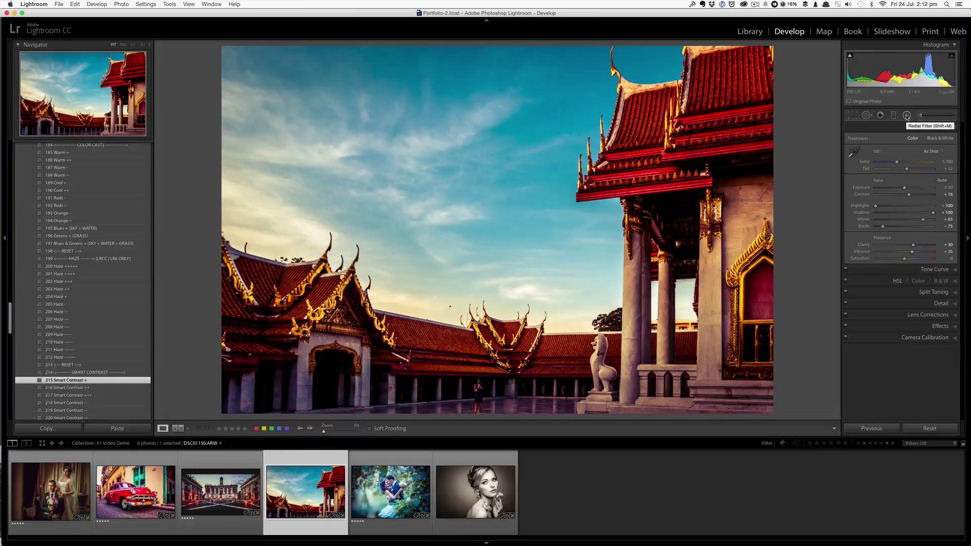
pyautogui.click(907, 115)
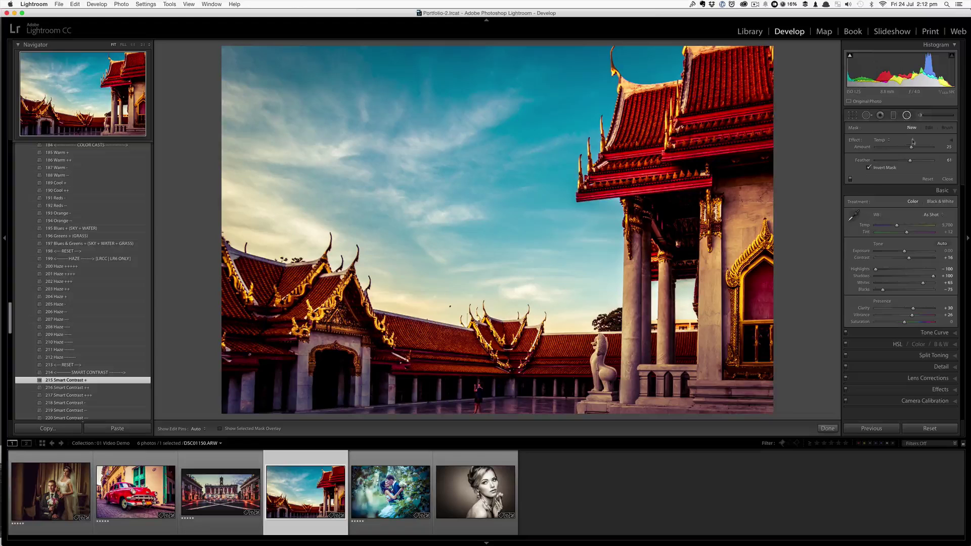
pyautogui.click(881, 141)
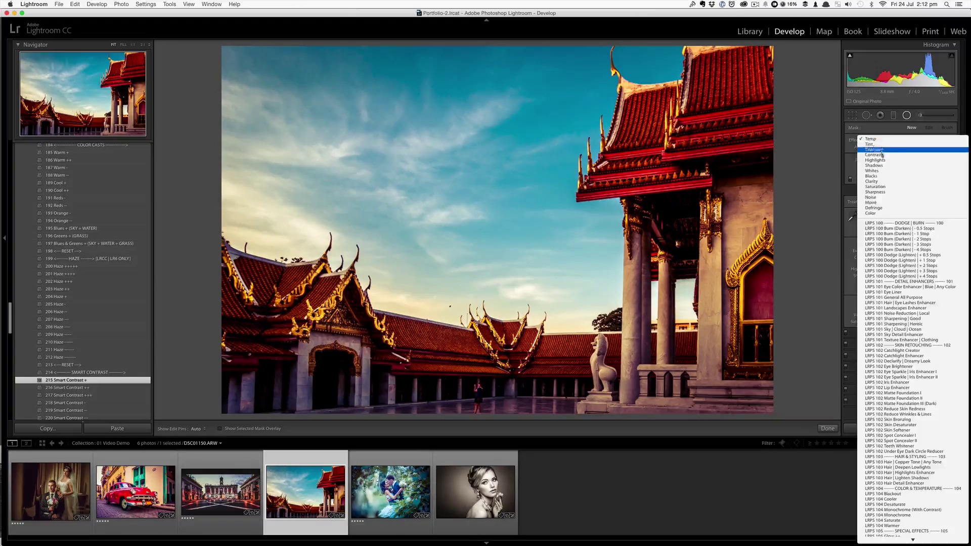
pyautogui.click(890, 261)
pyautogui.moveTo(309, 375); pyautogui.dragTo(419, 399)
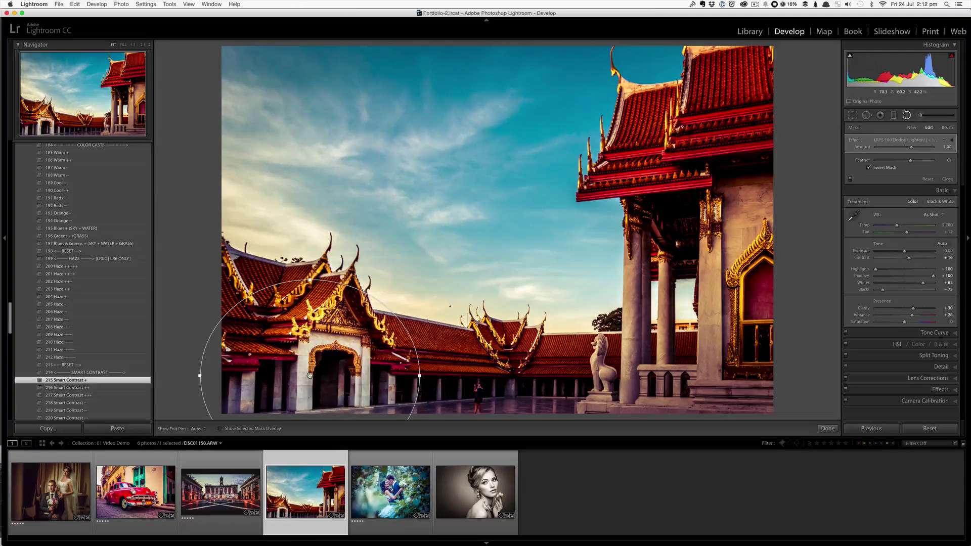
# Duplicate the dodge radial filter over the courtyard floor and the tall columns, slightly reduce the effect amounts, and finish the filter edit.
pyautogui.moveTo(310, 376); pyautogui.dragTo(703, 342)
pyautogui.rightClick(510, 404)
pyautogui.click(526, 408)
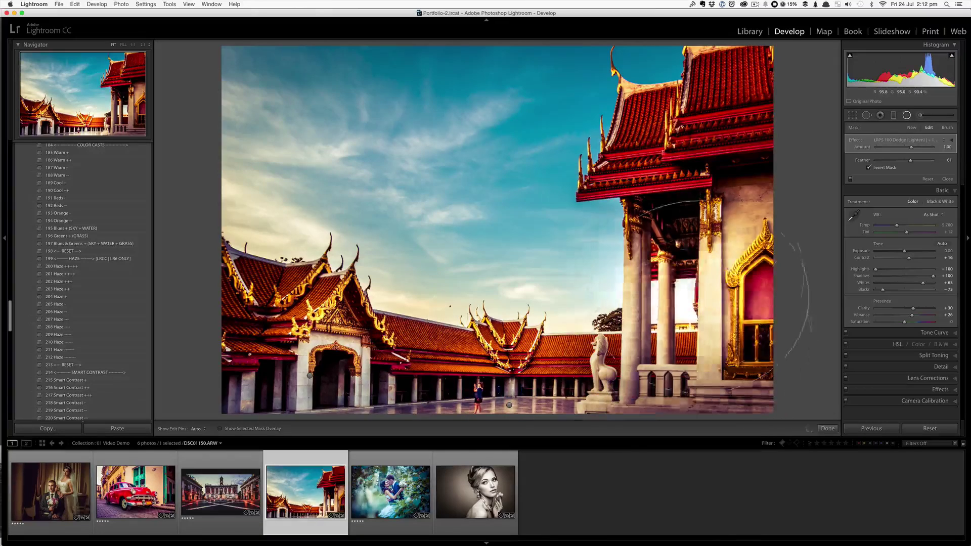
pyautogui.moveTo(911, 147); pyautogui.dragTo(907, 147)
pyautogui.rightClick(510, 405)
pyautogui.click(517, 408)
pyautogui.moveTo(510, 405); pyautogui.dragTo(739, 270)
pyautogui.moveTo(910, 148); pyautogui.dragTo(908, 148)
pyautogui.click(828, 429)
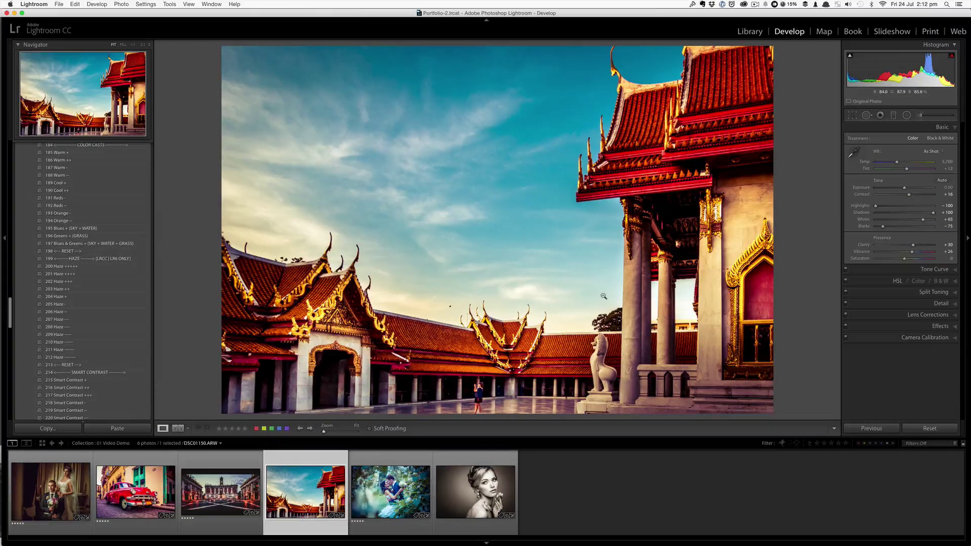
# Compare the before and after versions of the temple photo.
pyautogui.press('\\')
pyautogui.press('\\')
pyautogui.press('\\')
pyautogui.press('\\')
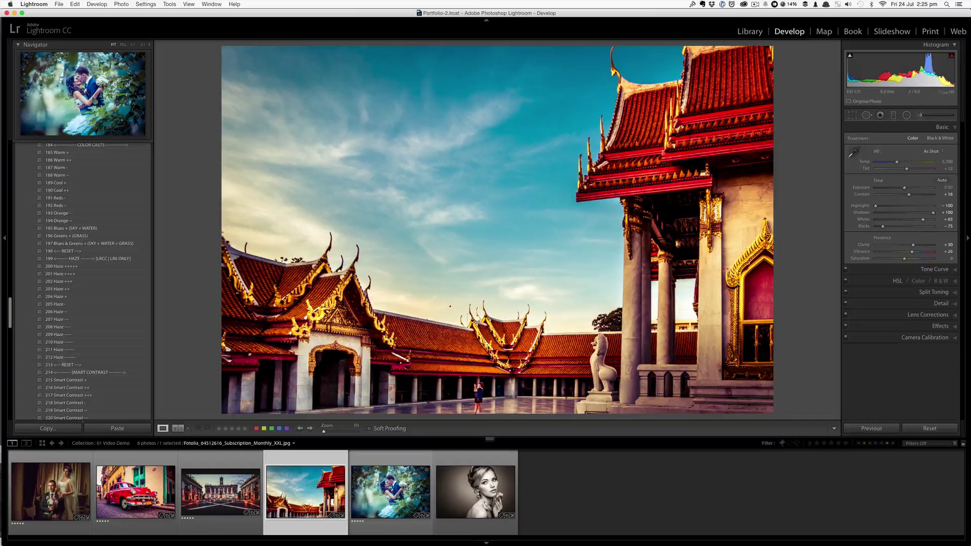
# Open the kissing couple photo and apply the 118 Neutral Matte II and 155 Marigold presets.
pyautogui.click(414, 479)
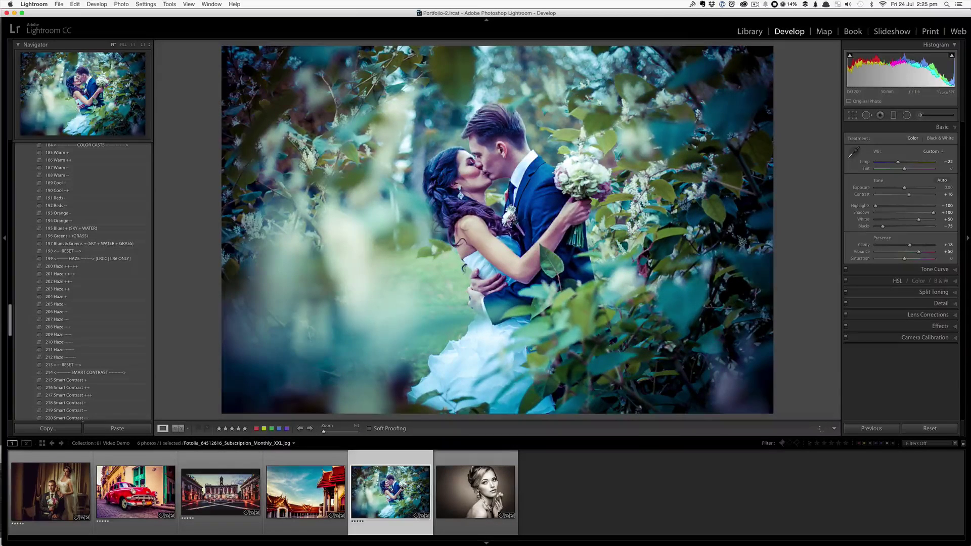
pyautogui.scroll(5, 84, 355)
pyautogui.scroll(10, 84, 355)
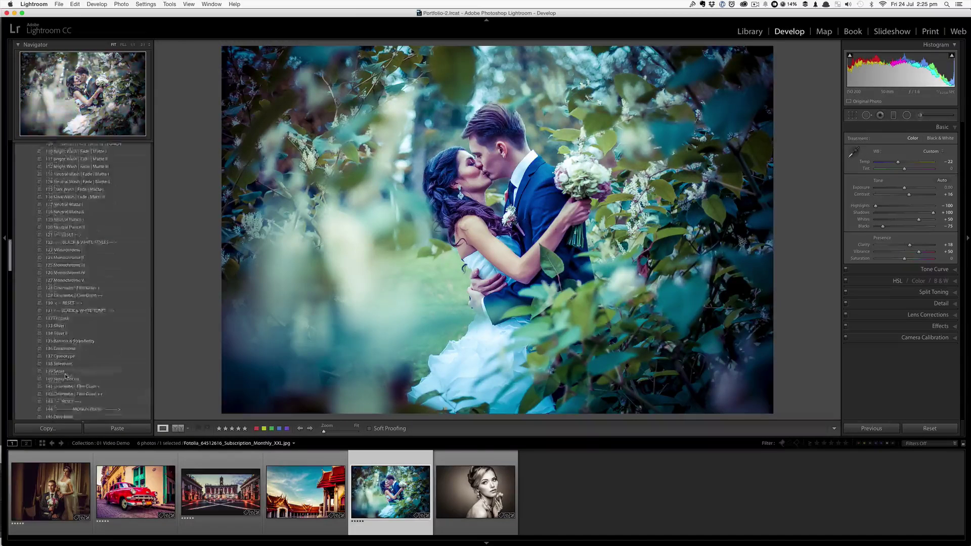
pyautogui.click(91, 360)
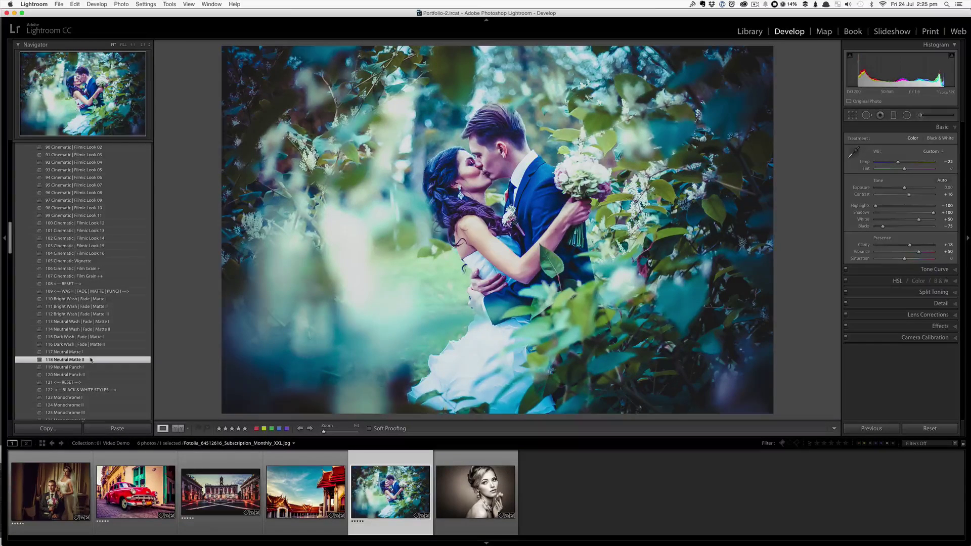
pyautogui.scroll(-10, 91, 360)
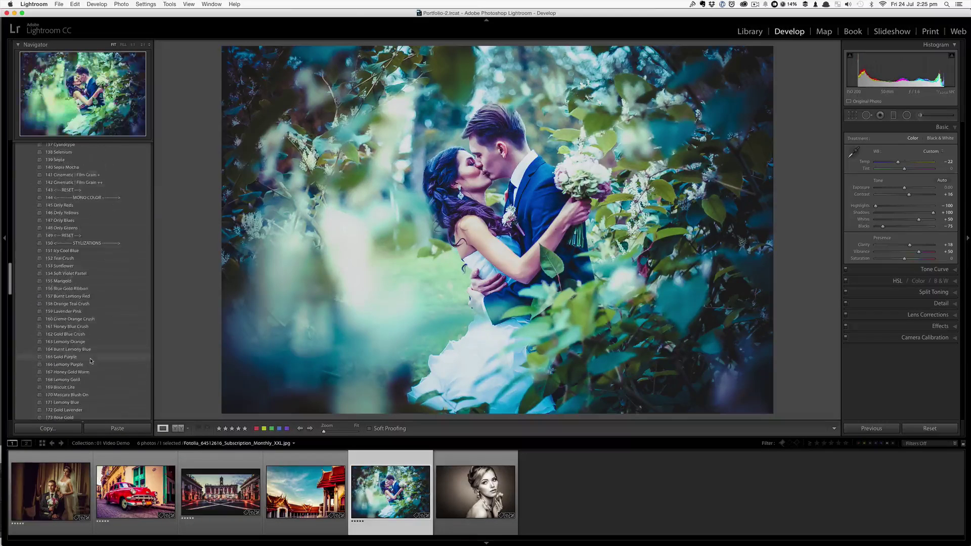
pyautogui.click(98, 282)
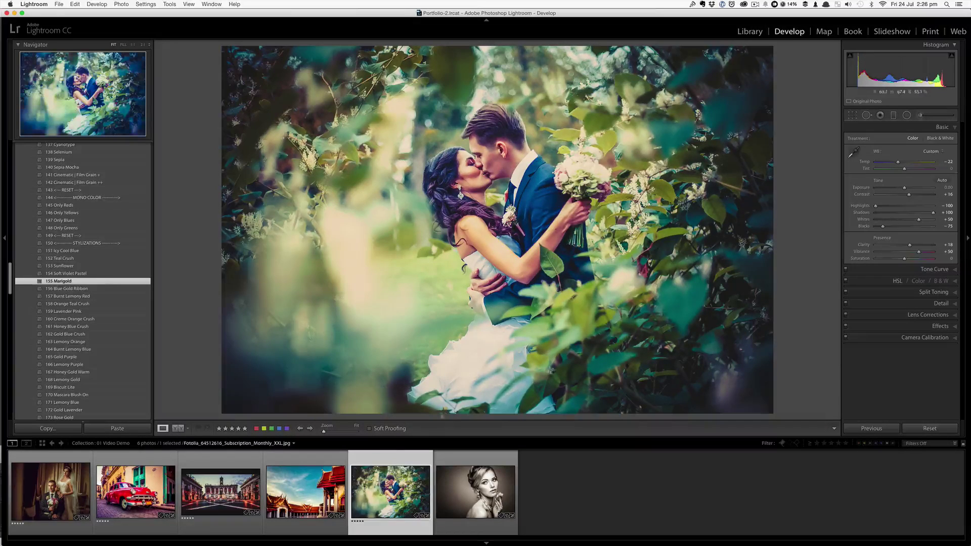
# Open the portrait of the woman with jewelry and apply the 145 Only Reds and 177 Retro Rouge presets.
pyautogui.click(469, 489)
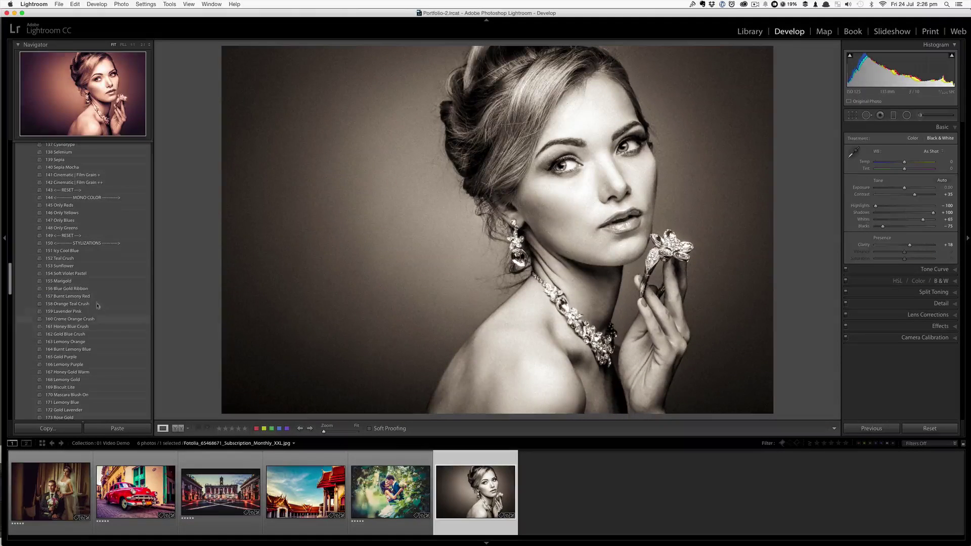
pyautogui.click(75, 205)
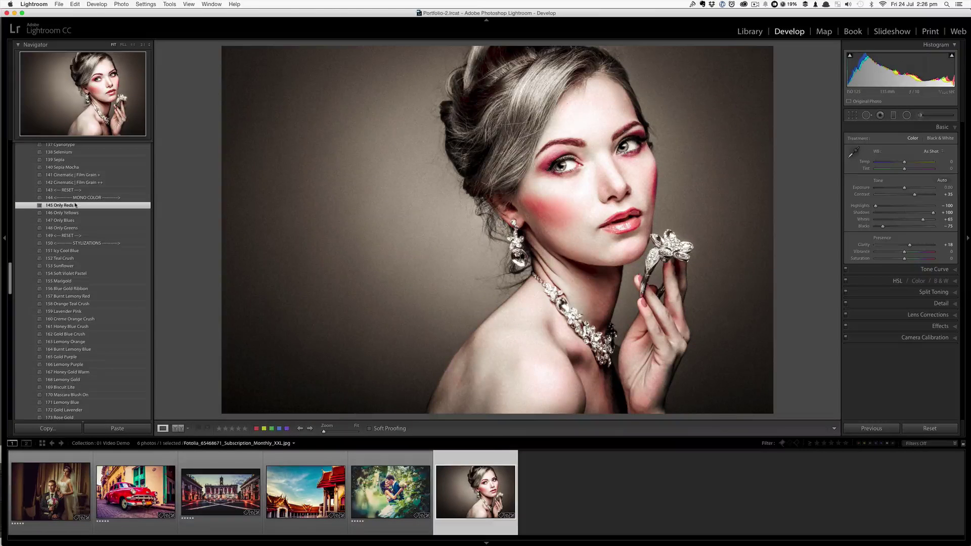
pyautogui.scroll(-4, 86, 238)
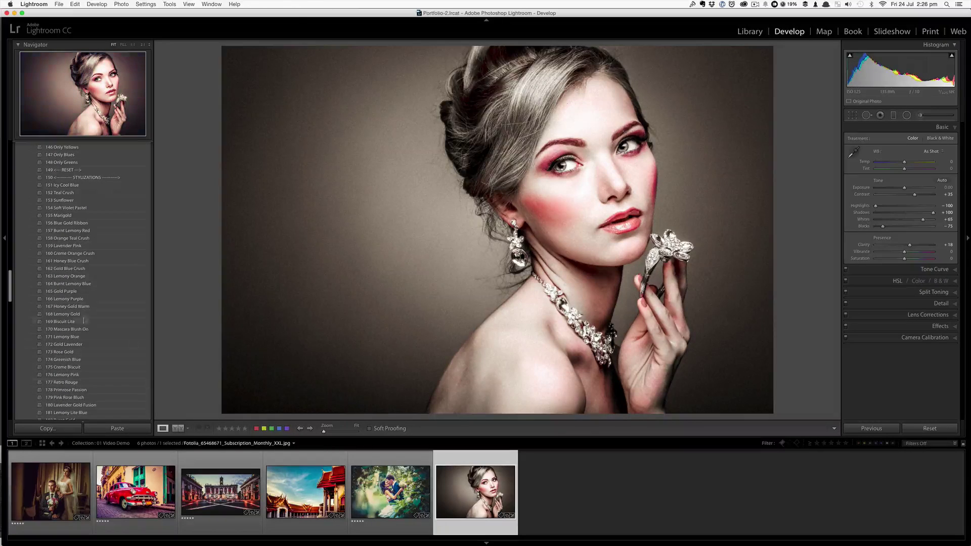
pyautogui.click(85, 382)
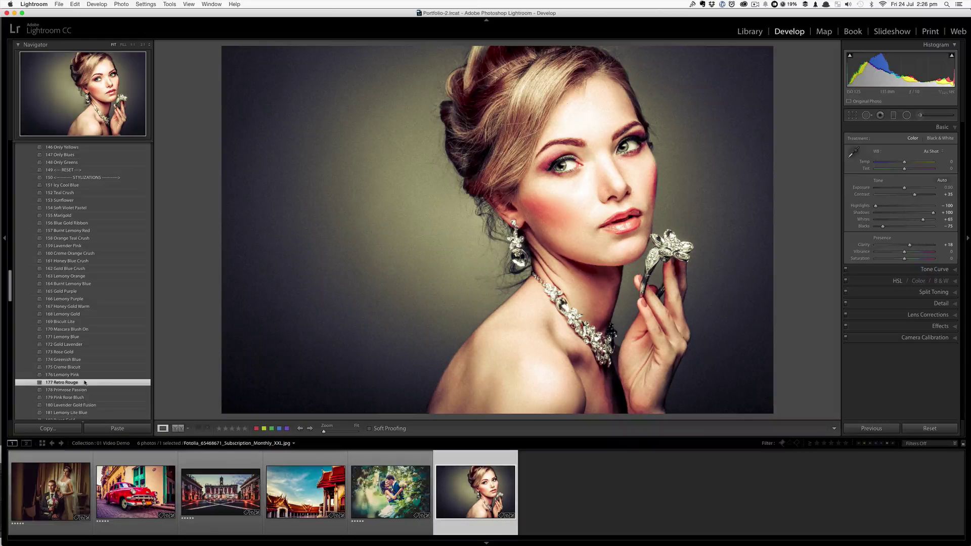
# Apply the 185 Warm +, 191 Reds - and 115 Dark Wash | Fade | Matte I presets to the woman's portrait.
pyautogui.scroll(-6, 85, 383)
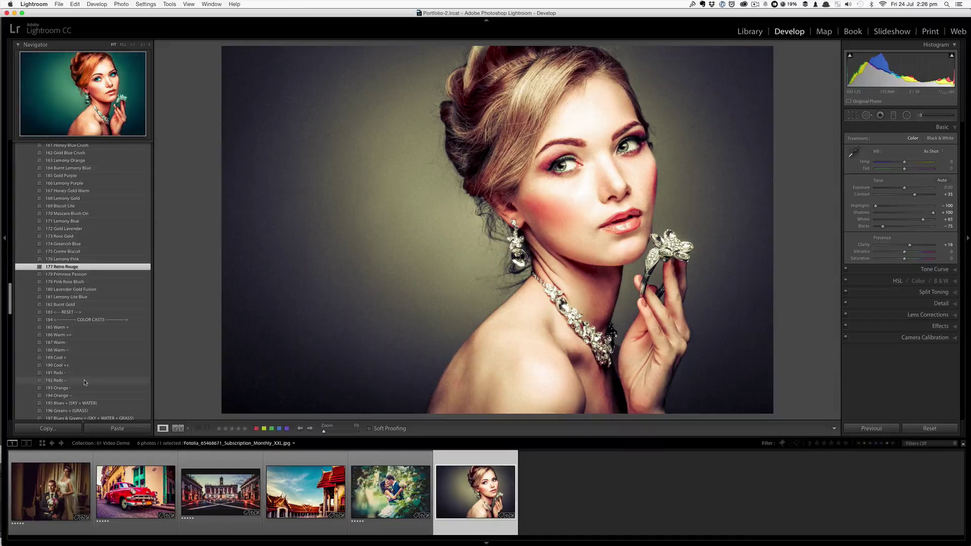
pyautogui.click(68, 328)
pyautogui.scroll(-2, 72, 348)
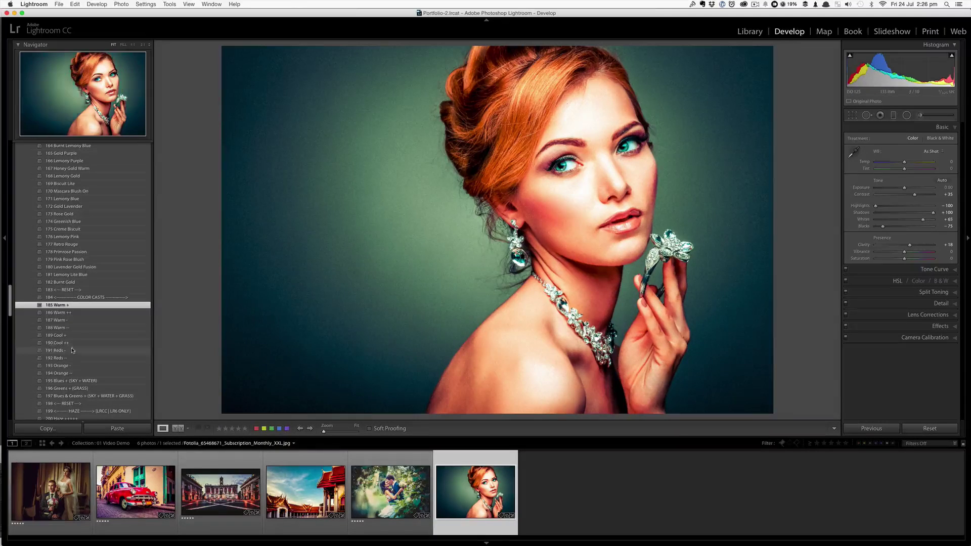
pyautogui.click(72, 350)
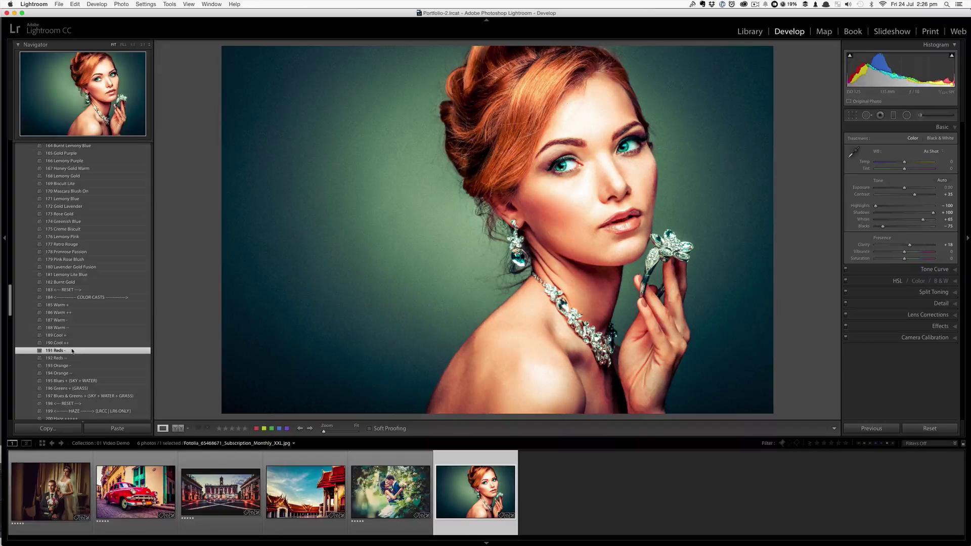
pyautogui.scroll(10, 76, 329)
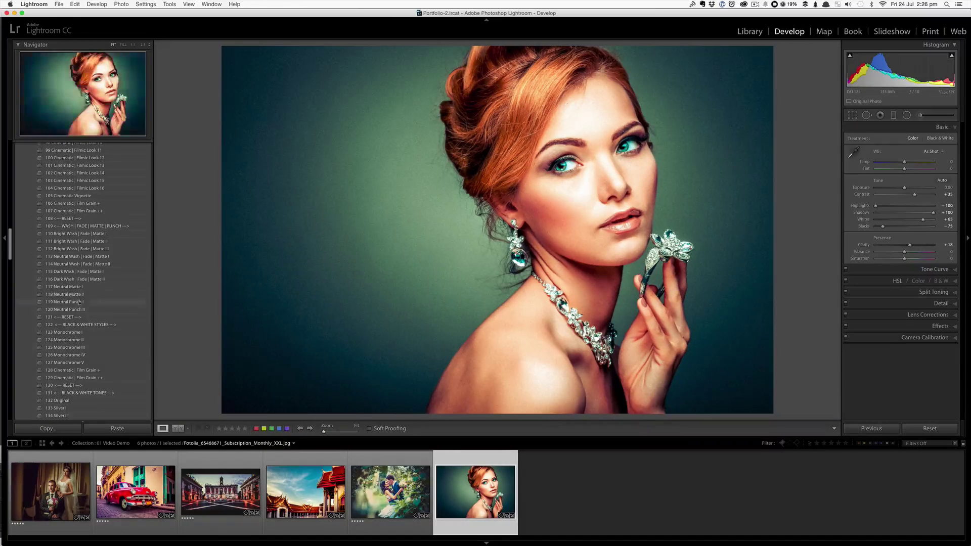
pyautogui.click(78, 272)
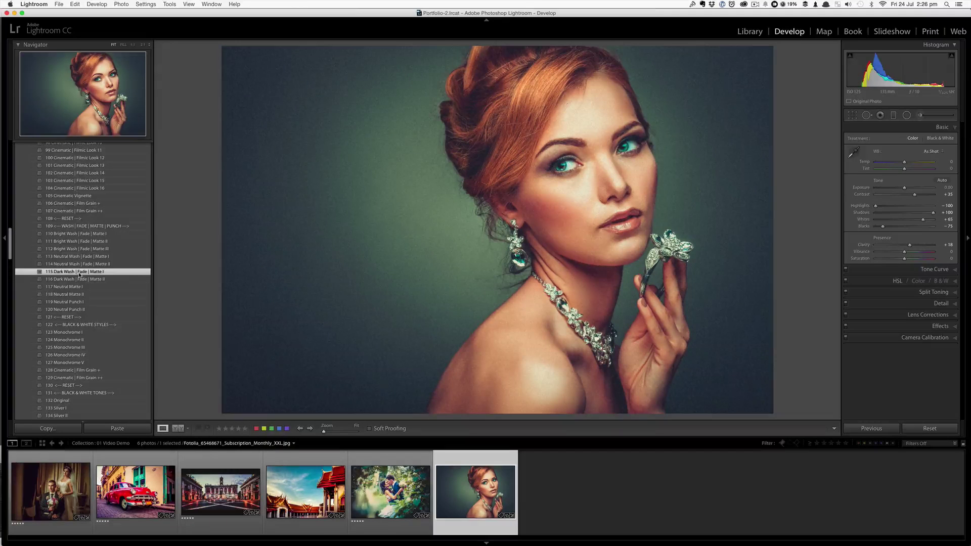
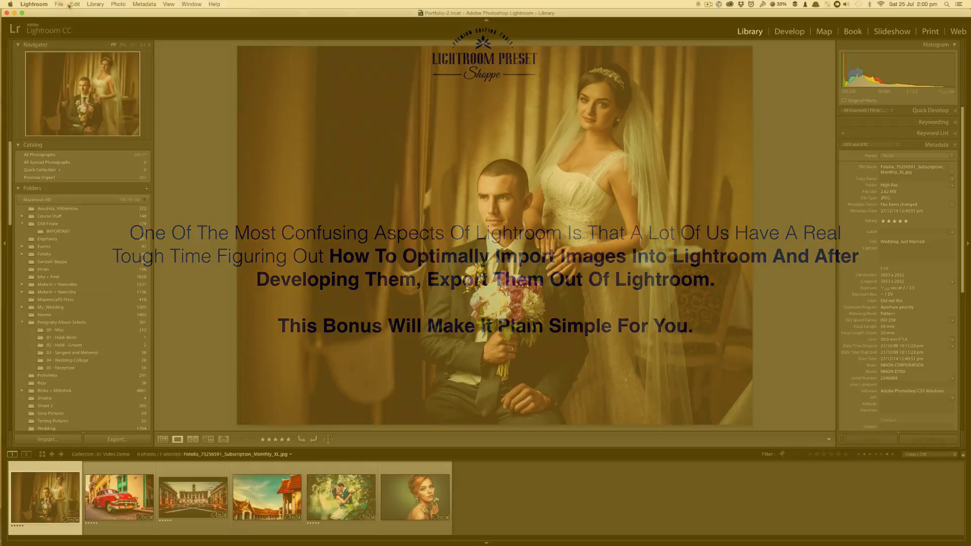
# Open the photo import dialog, choose a saved import preset and open the choices for metadata applied during import.
pyautogui.click(59, 5)
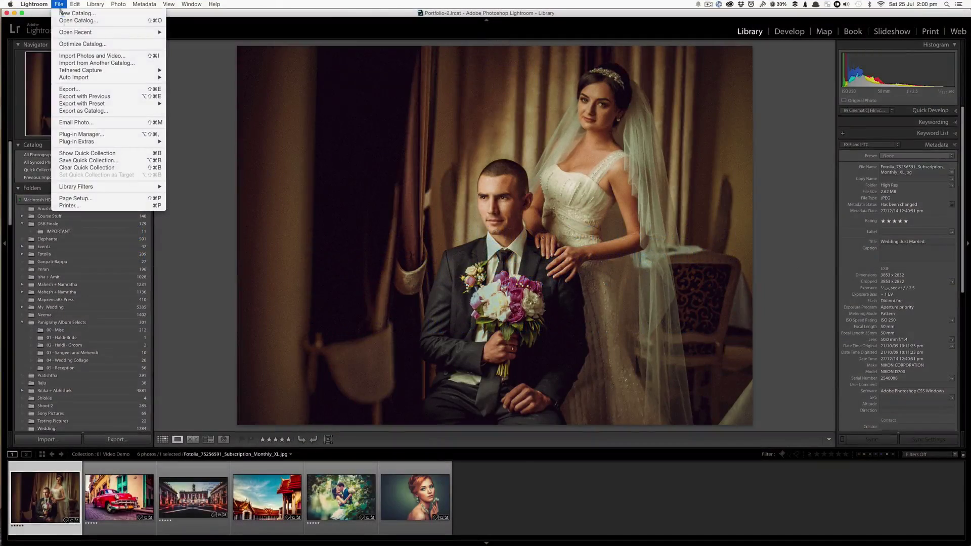
pyautogui.click(74, 55)
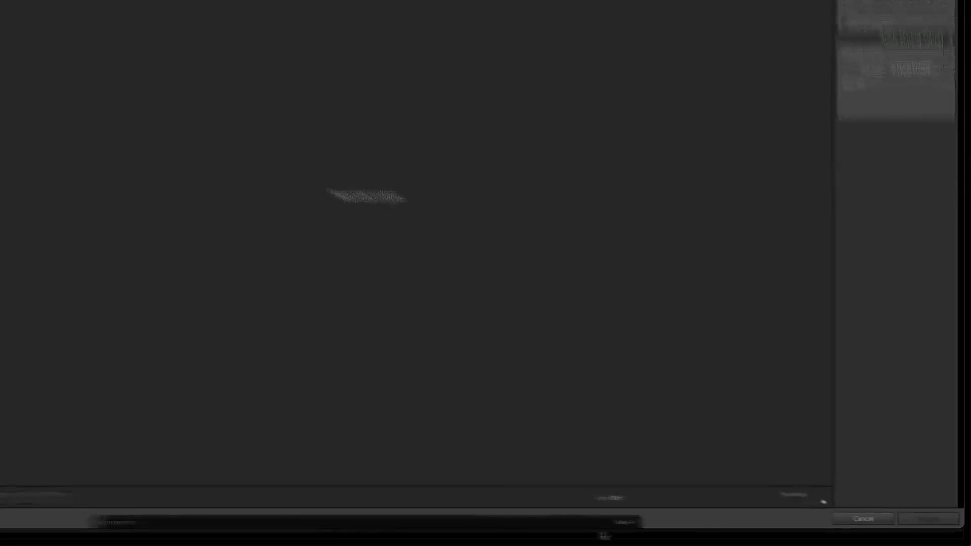
pyautogui.click(404, 508)
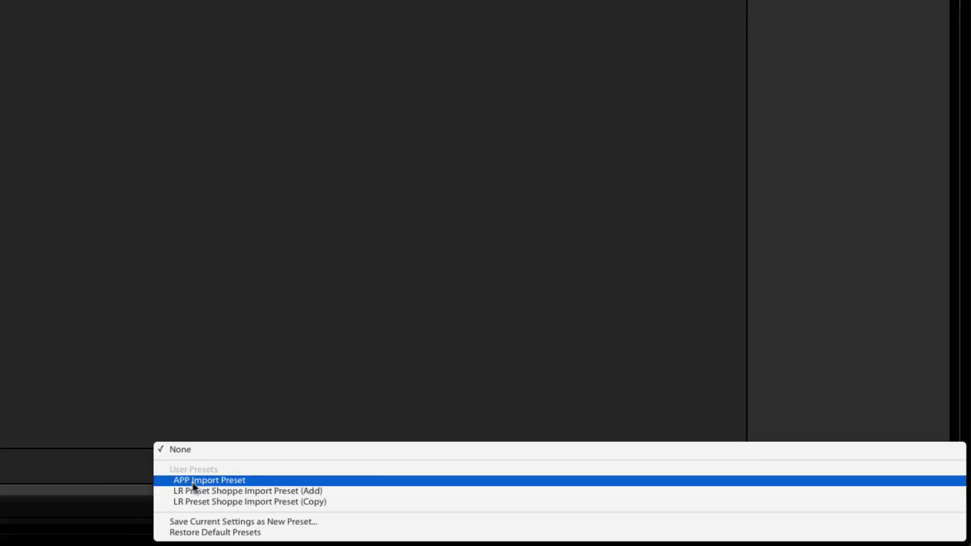
pyautogui.click(232, 453)
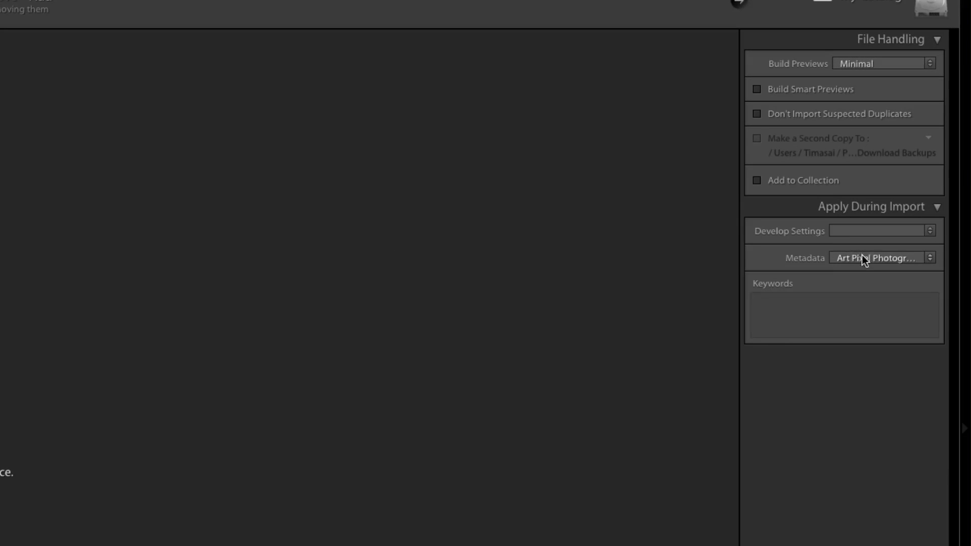
pyautogui.click(865, 259)
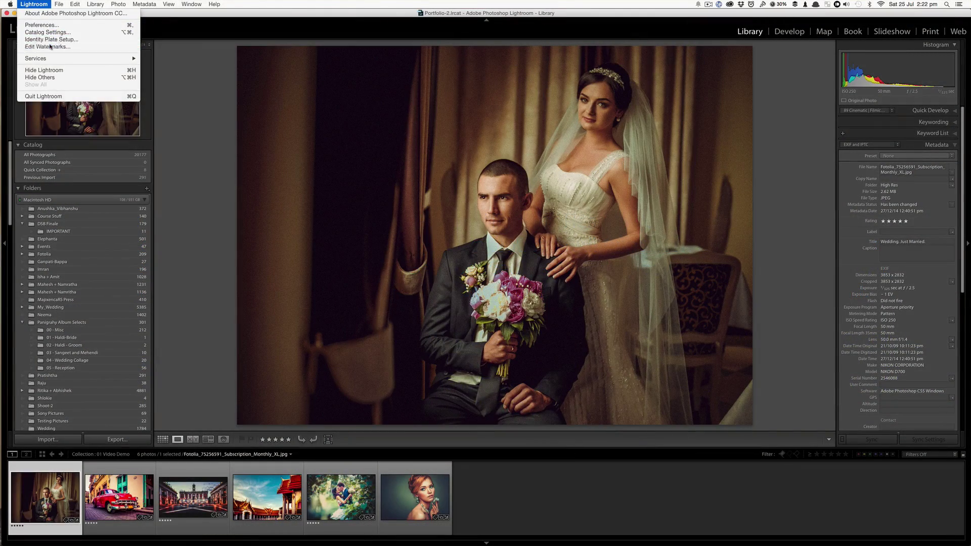
# Open the Watermark Editor and show its list of watermark presets.
pyautogui.click(47, 46)
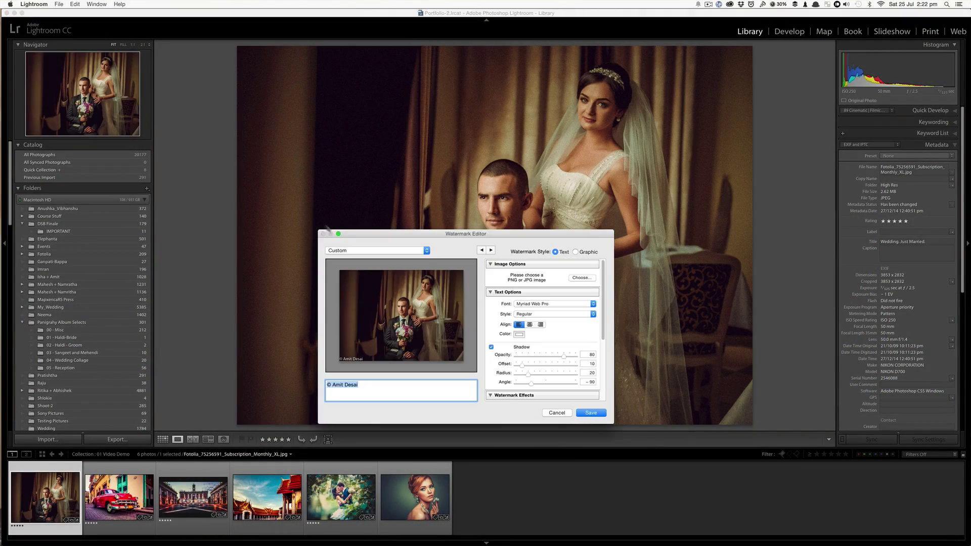
pyautogui.click(349, 251)
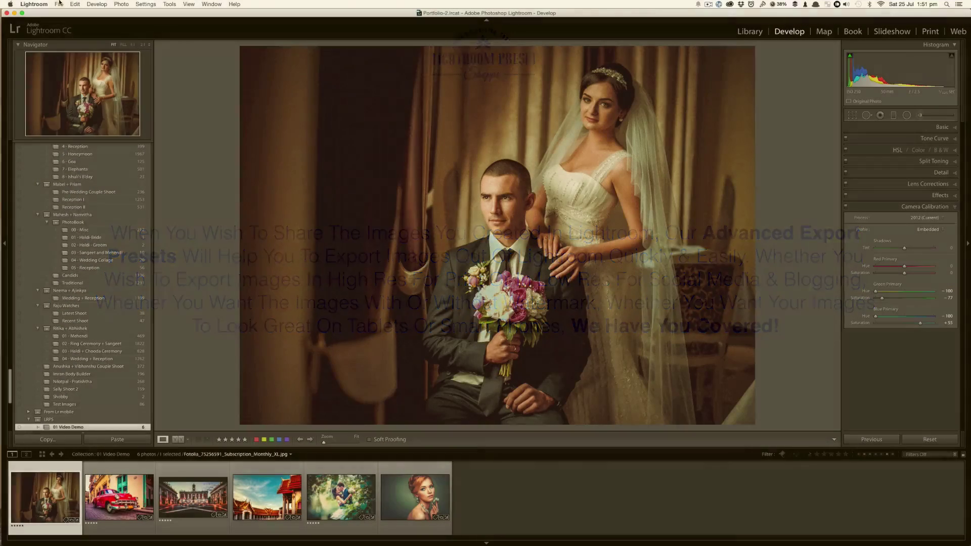
# Open the export dialog for the wedding photo and view the 01 Full Sized JPEGs, 07 Save For Web Large and 13 DNG Exports presets.
pyautogui.click(59, 4)
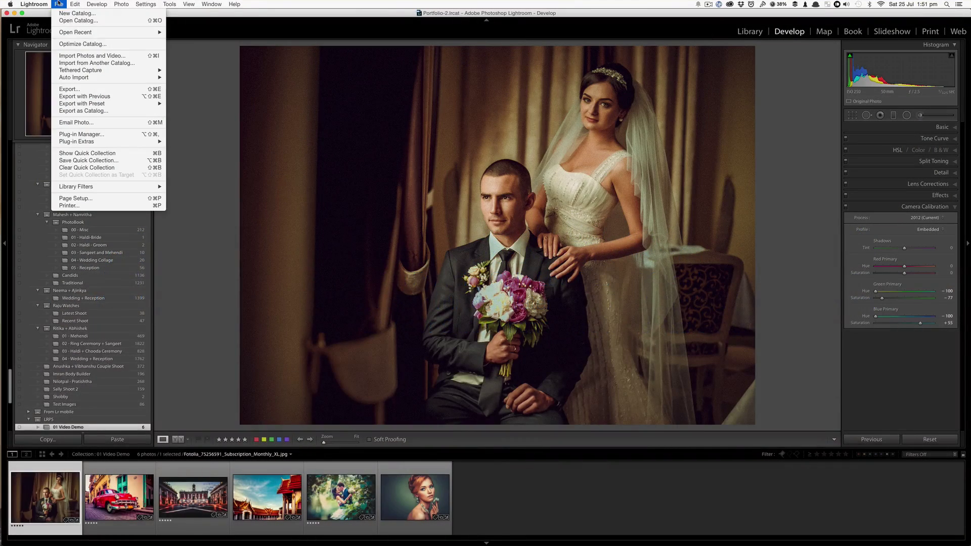
pyautogui.click(69, 89)
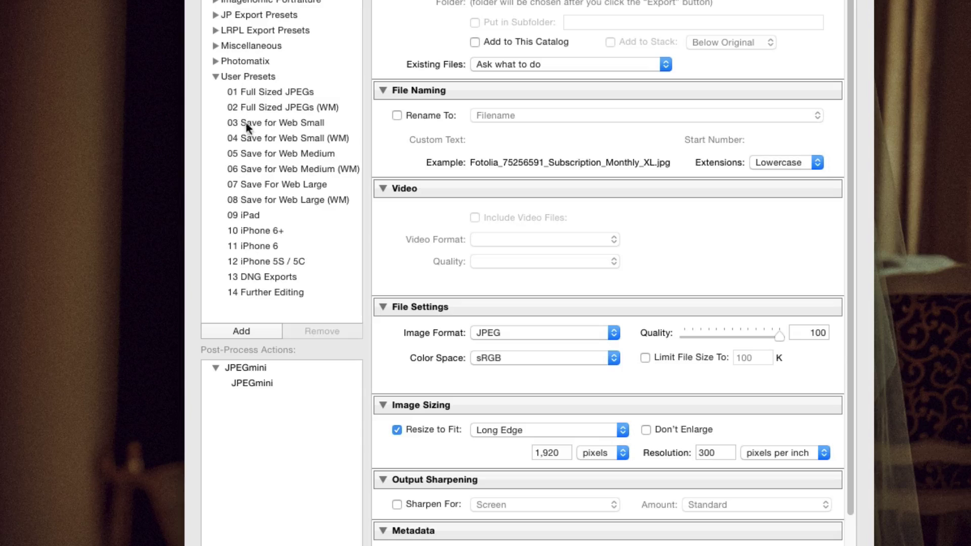
pyautogui.click(254, 91)
pyautogui.click(251, 183)
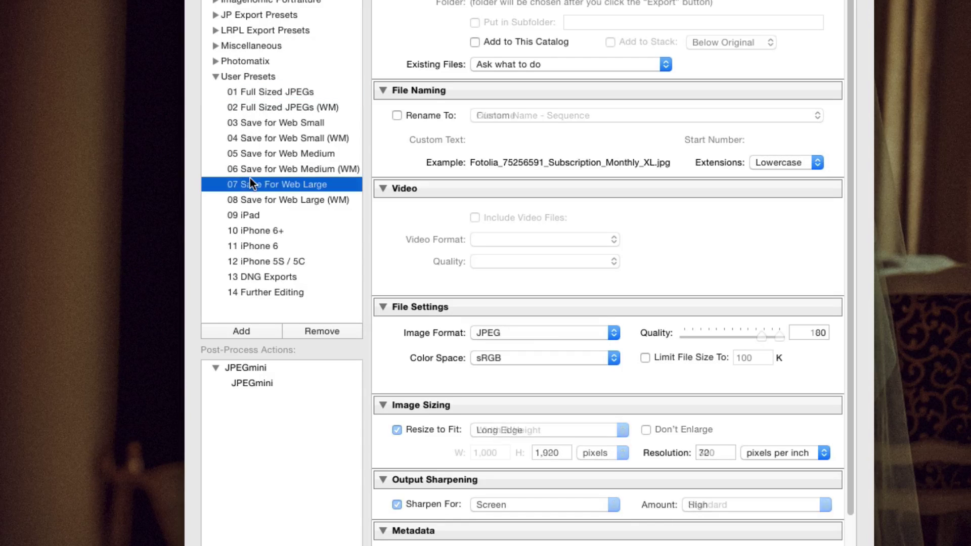
pyautogui.click(247, 275)
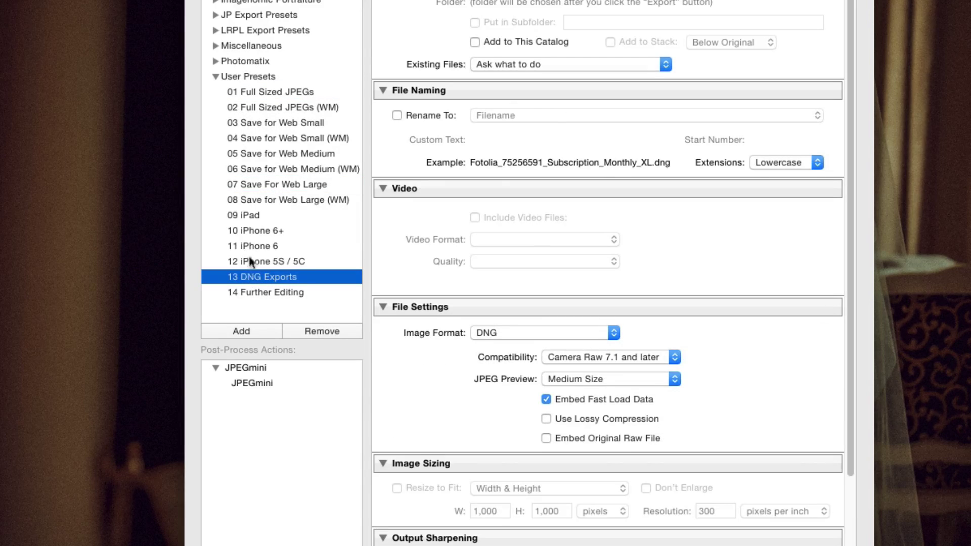
# View the settings of the 10 iPhone 6+, 11 iPhone 6 and 06 Save for Web Medium (WM) export presets, ending on the User Presets group.
pyautogui.click(250, 236)
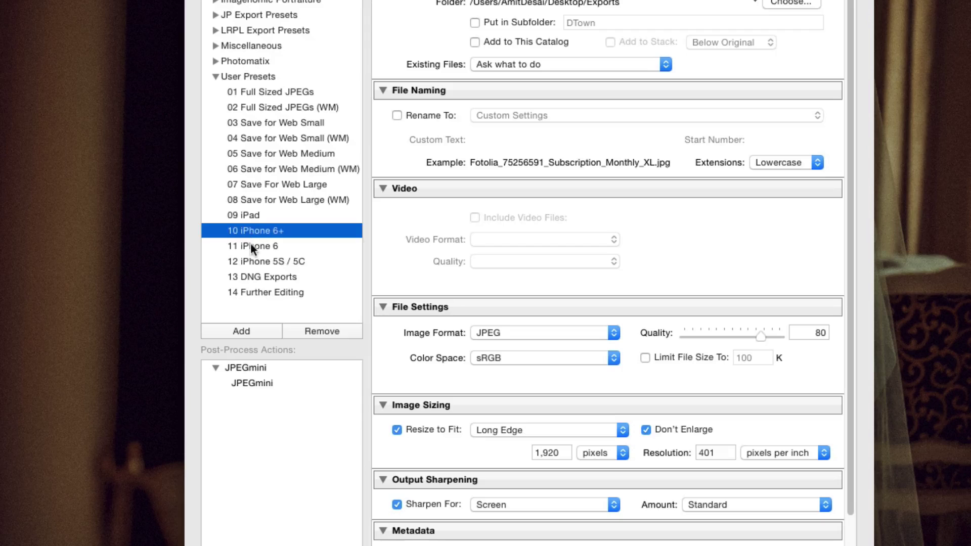
pyautogui.click(251, 246)
pyautogui.click(241, 162)
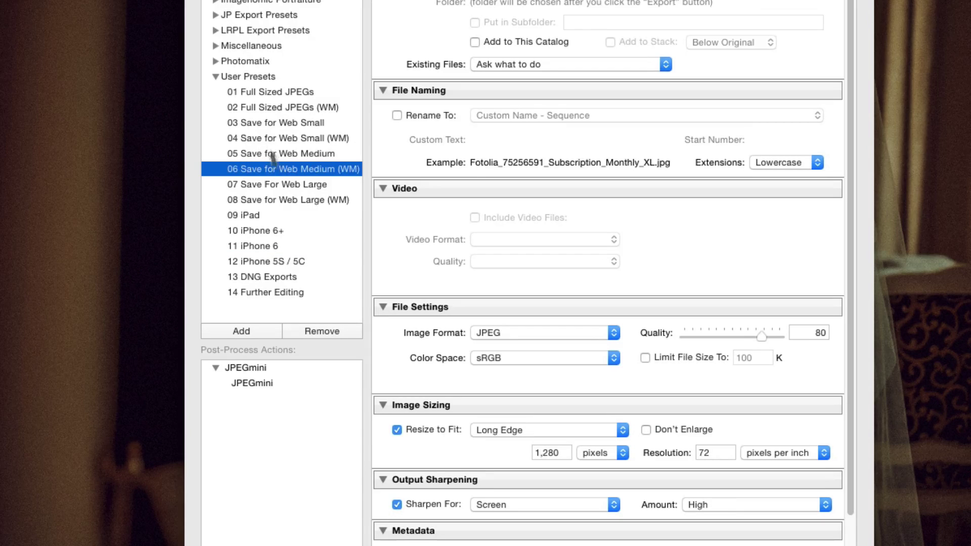
pyautogui.click(253, 77)
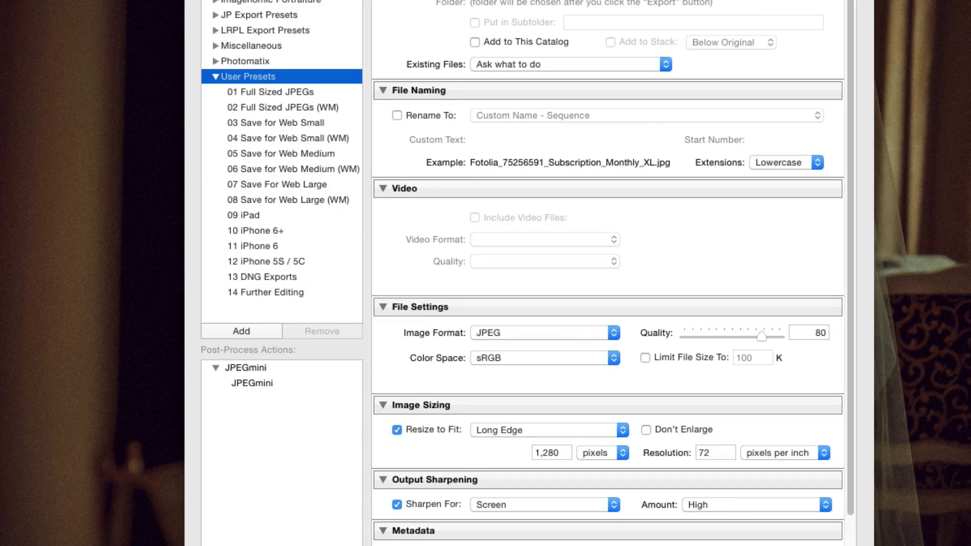